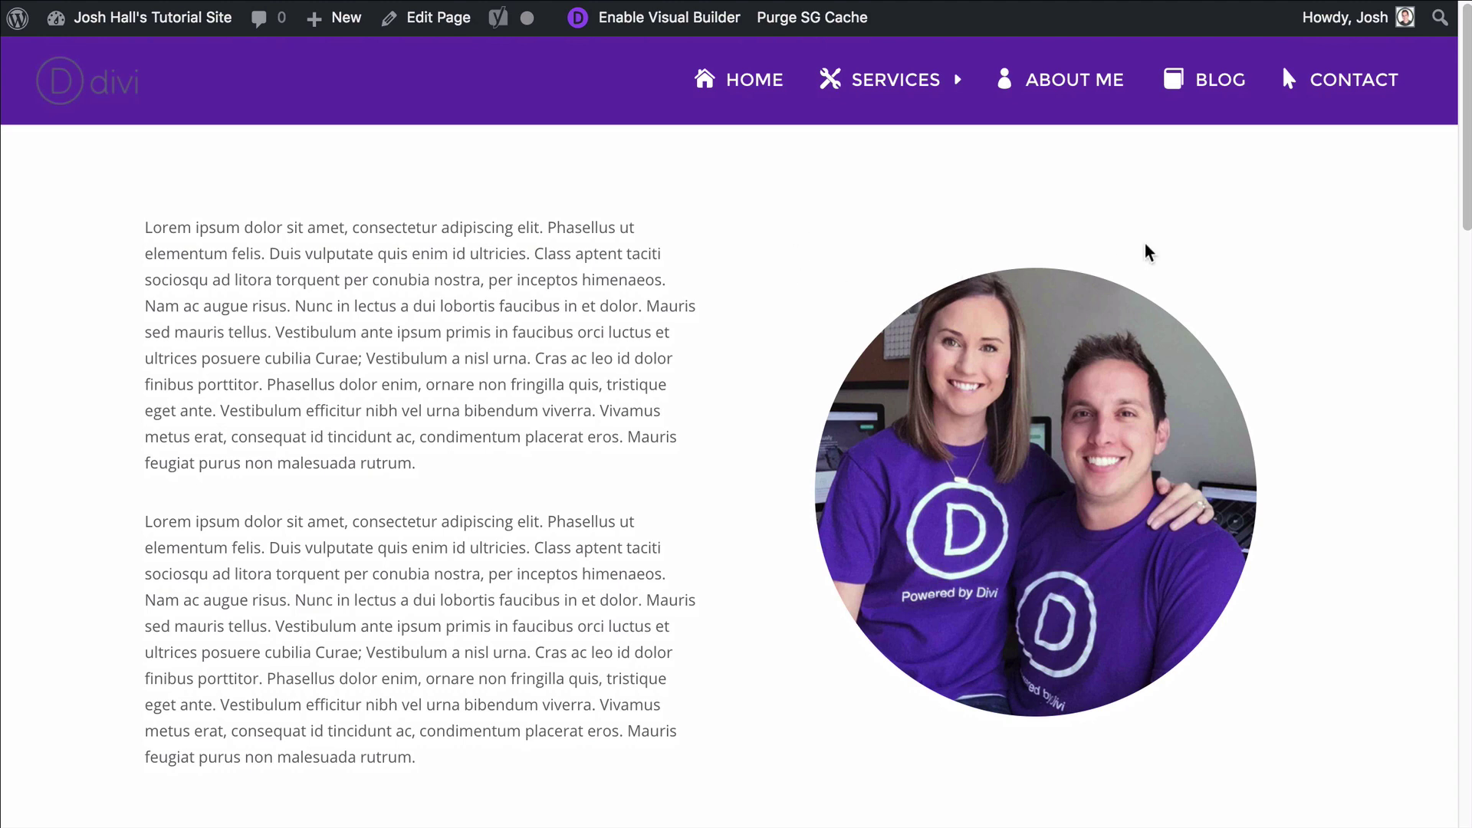
Step: Scroll through and reload the example page with text beside a circular photo
scroll(1148, 251, down, 1)
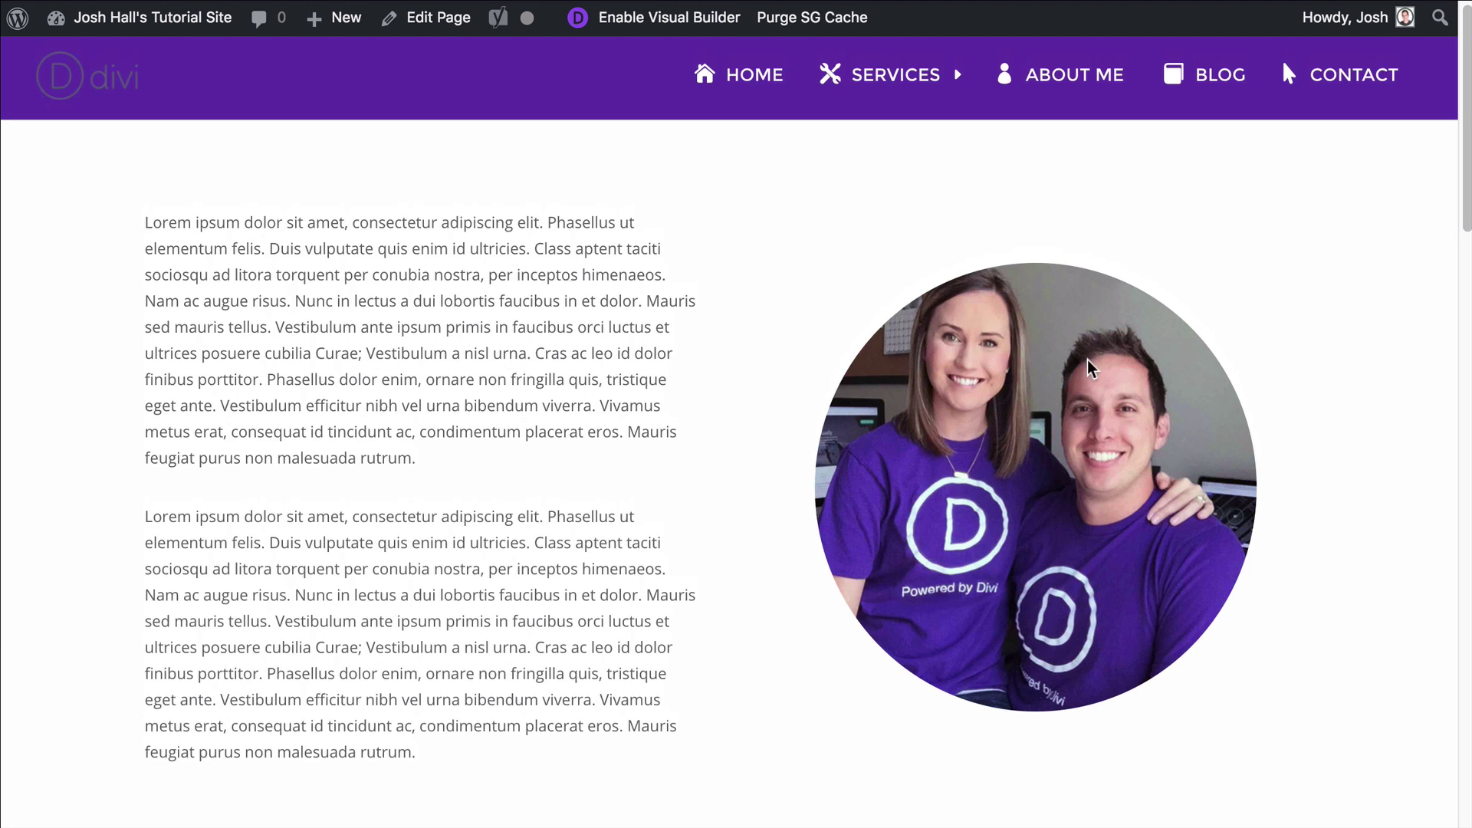
scroll(1087, 369, down, 1)
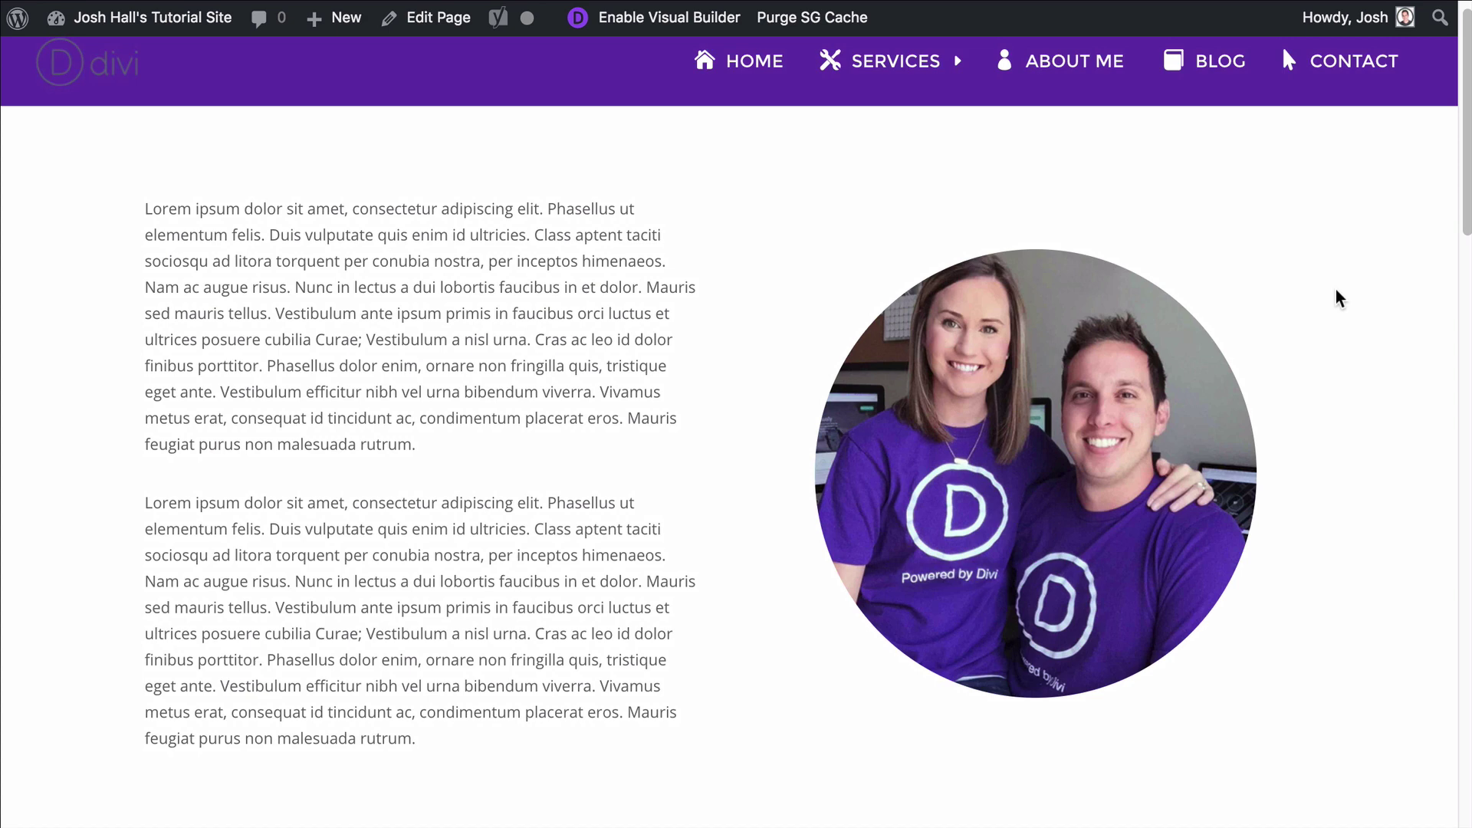
scroll(1336, 289, down, 8)
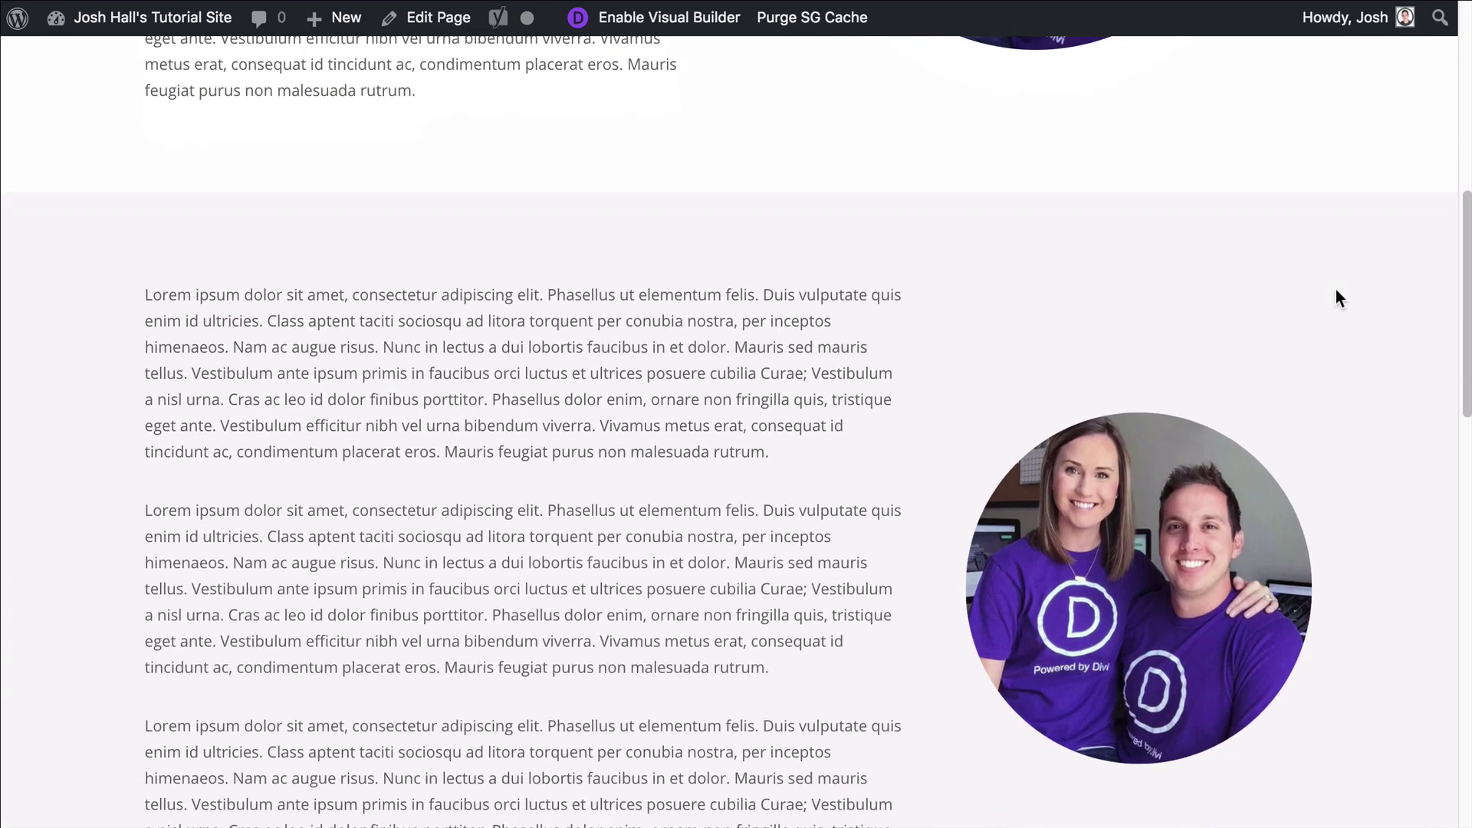
scroll(1335, 297, down, 3)
scroll(1335, 297, up, 1)
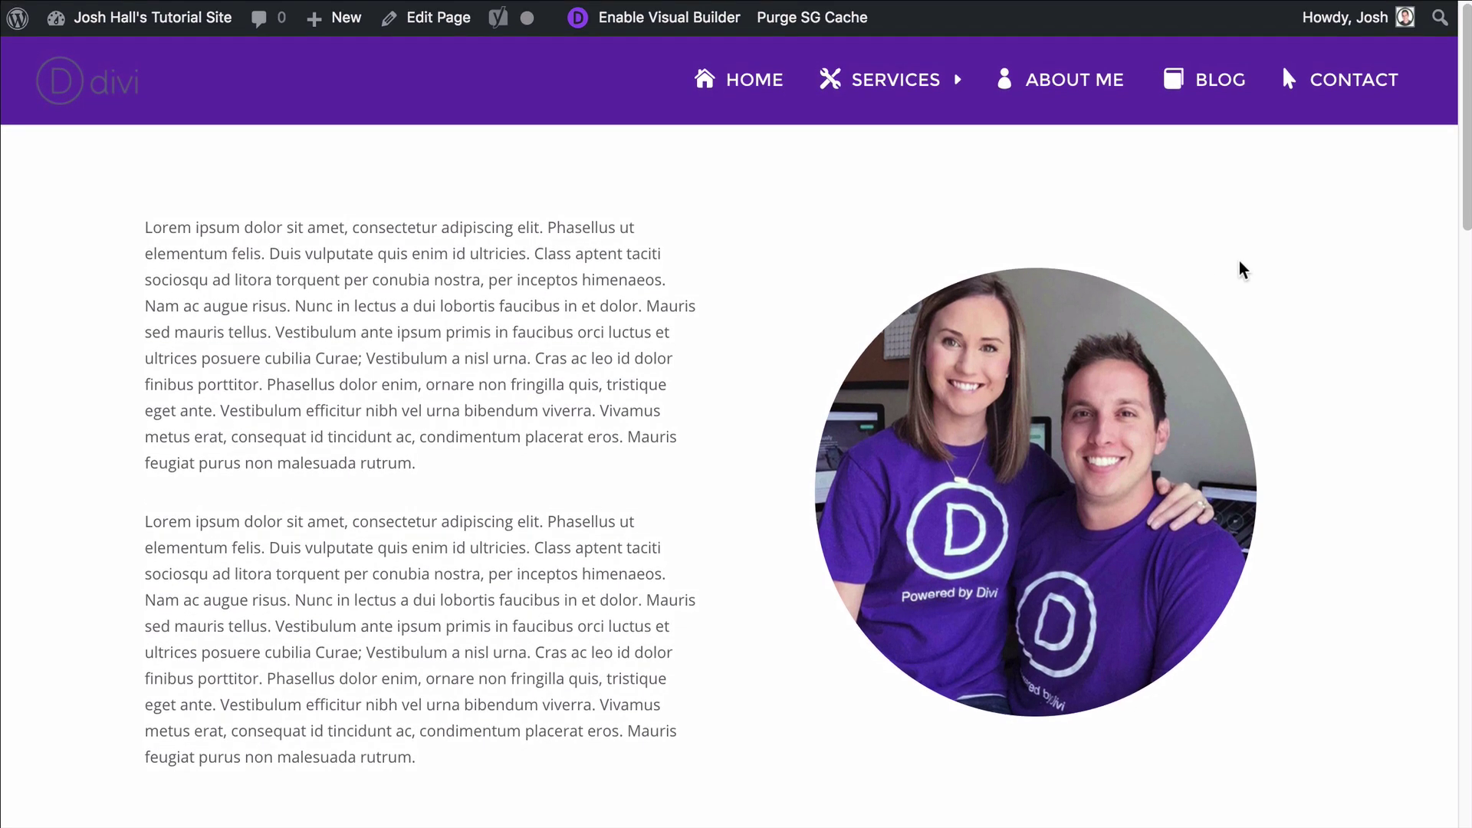
scroll(1227, 253, down, 1)
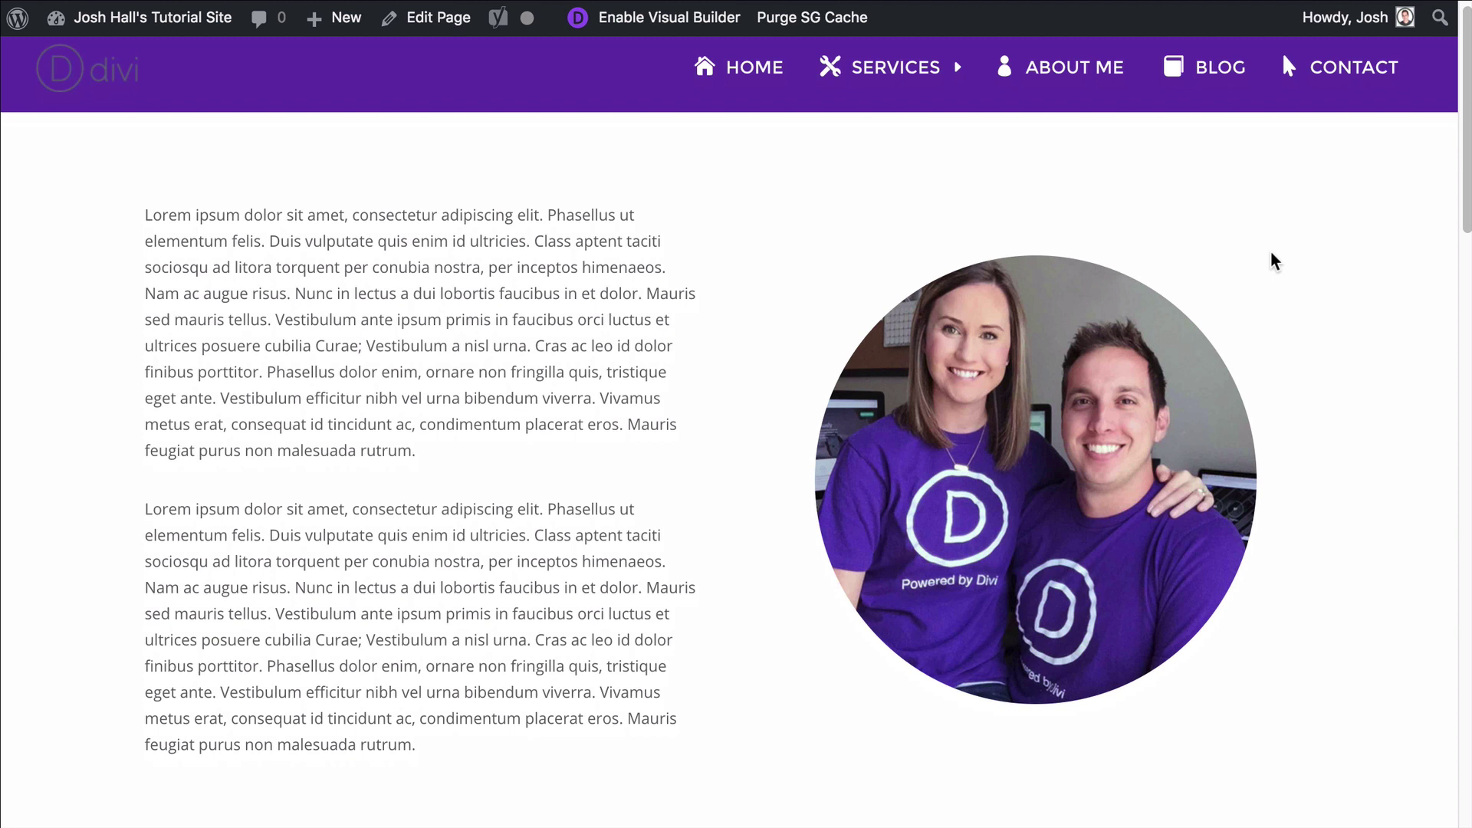
scroll(1171, 256, up, 1)
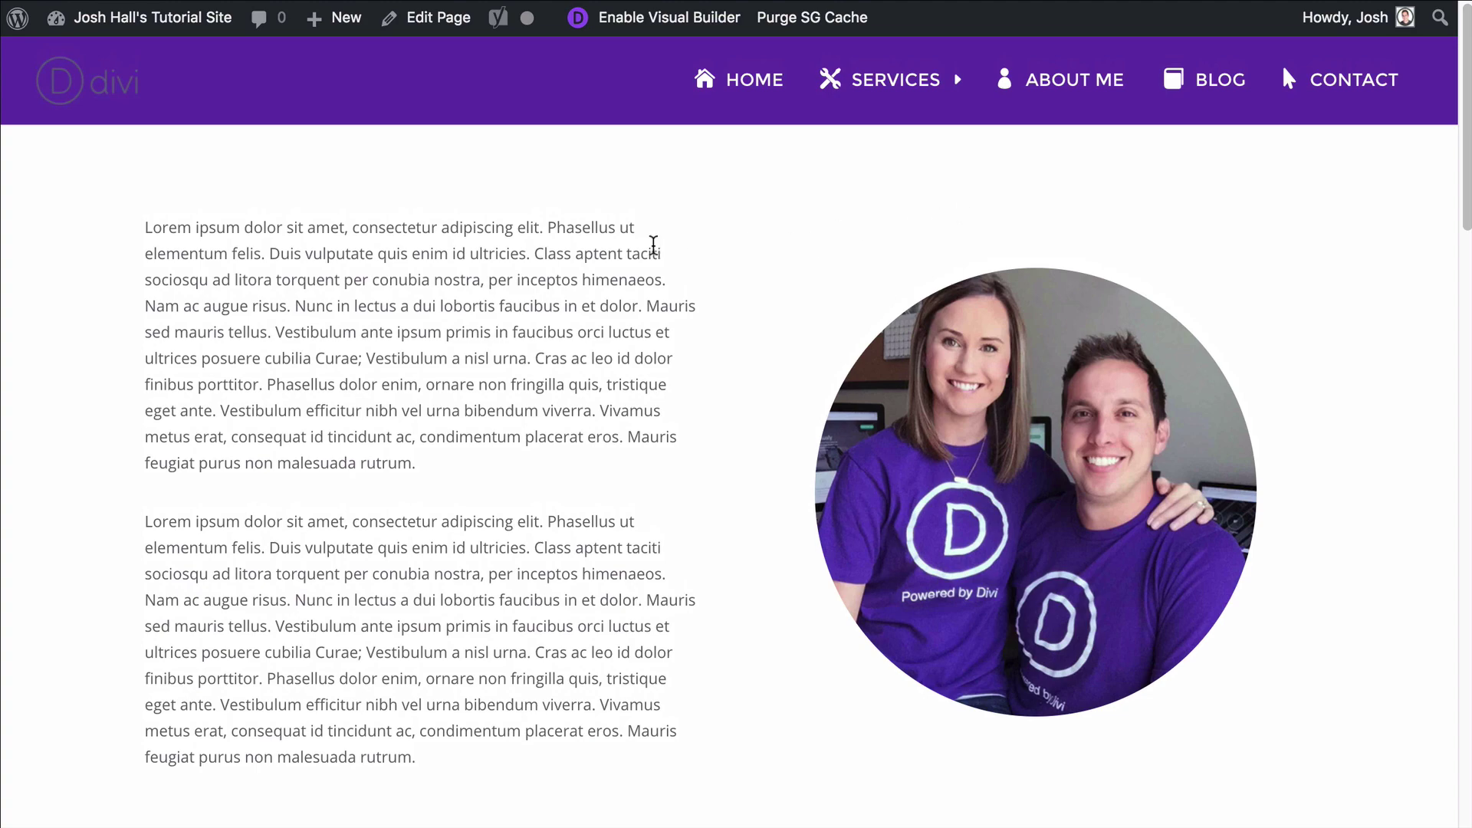
scroll(1052, 378, down, 3)
key(super+r)
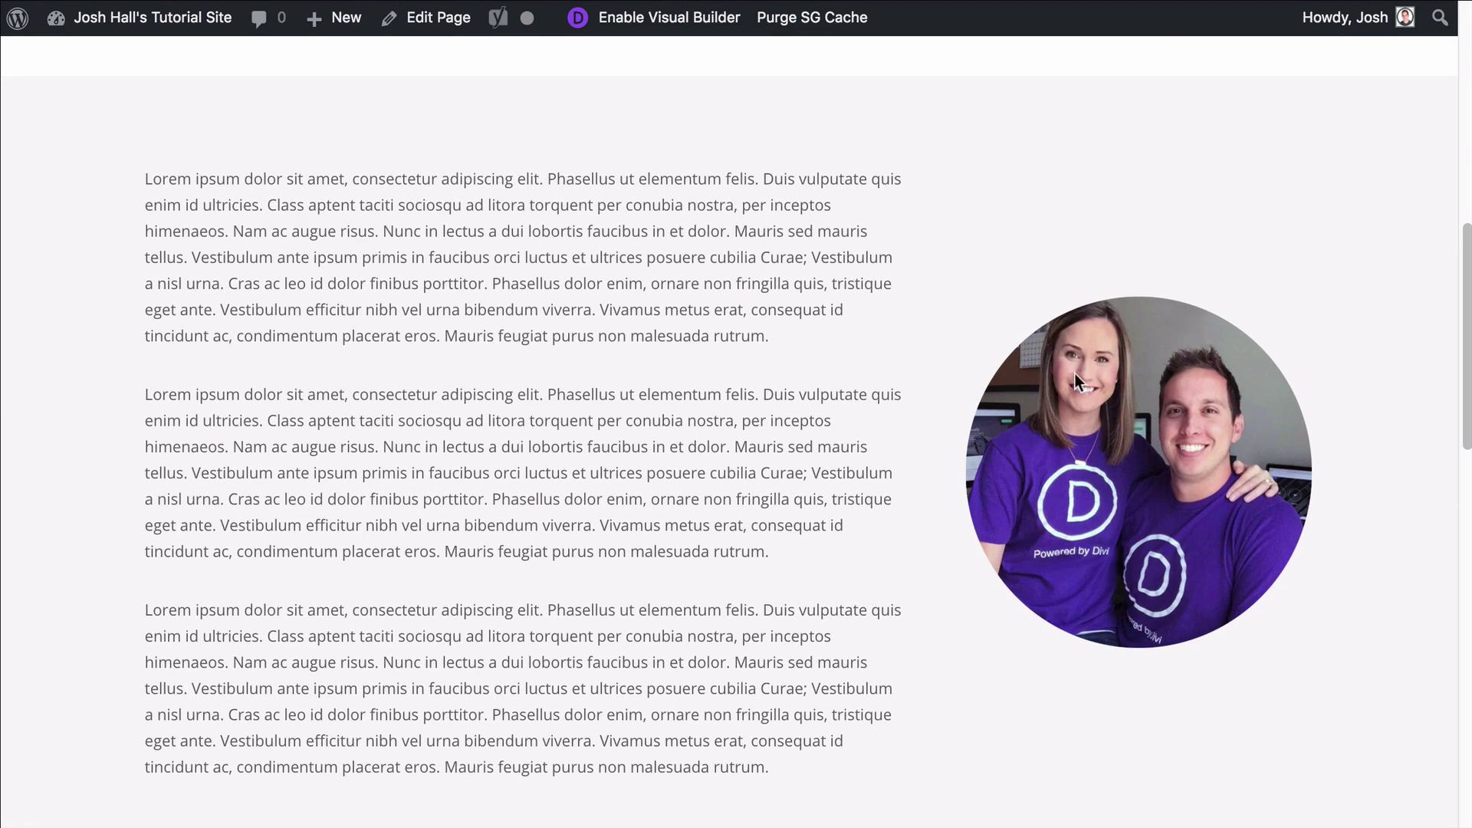
scroll(1053, 350, down, 1)
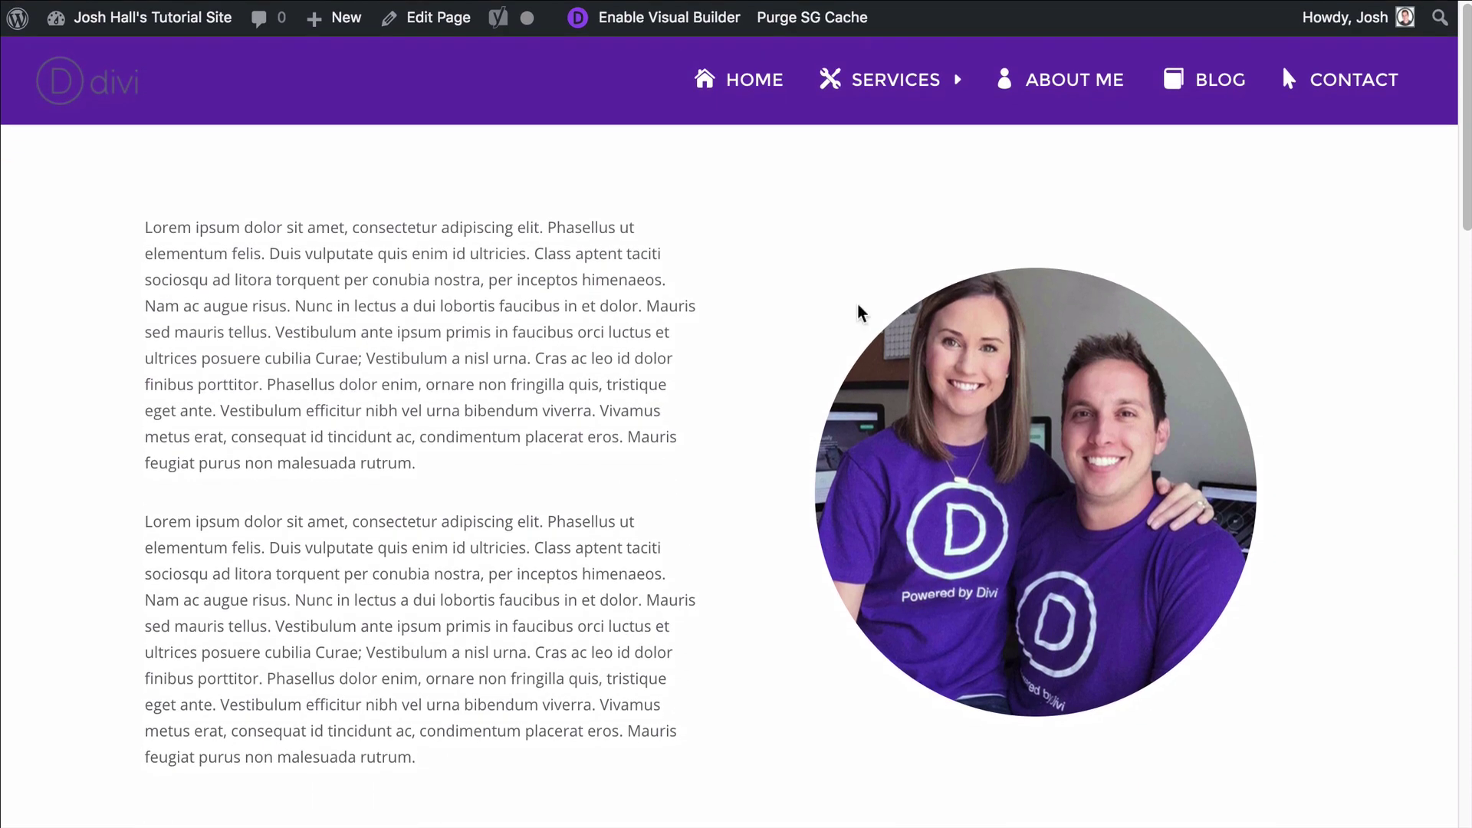
Step: Create a new page titled 'Vertical Centered Page' and switch it to the Divi Builder
mouse_move(337, 18)
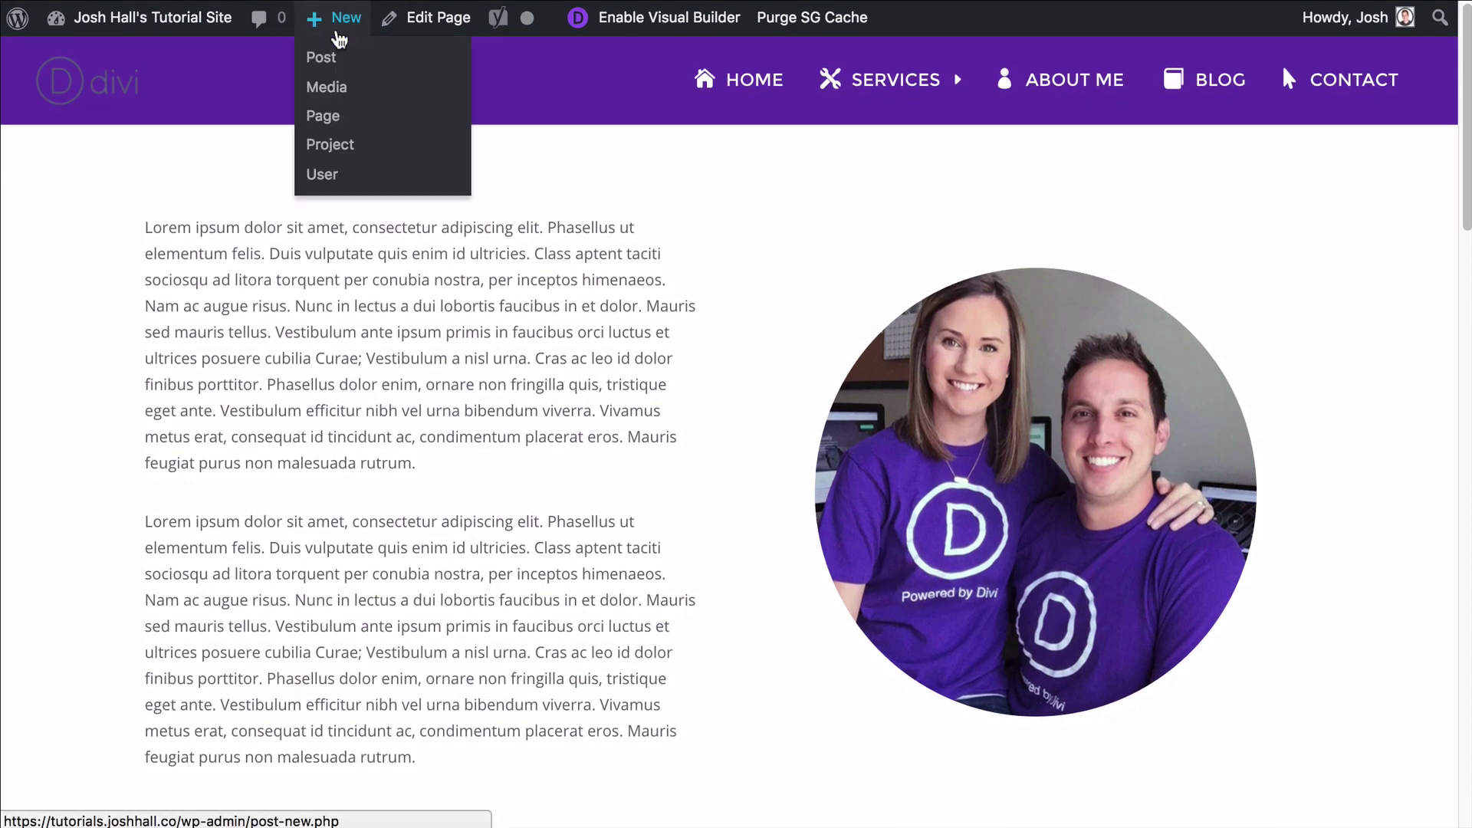
click(333, 115)
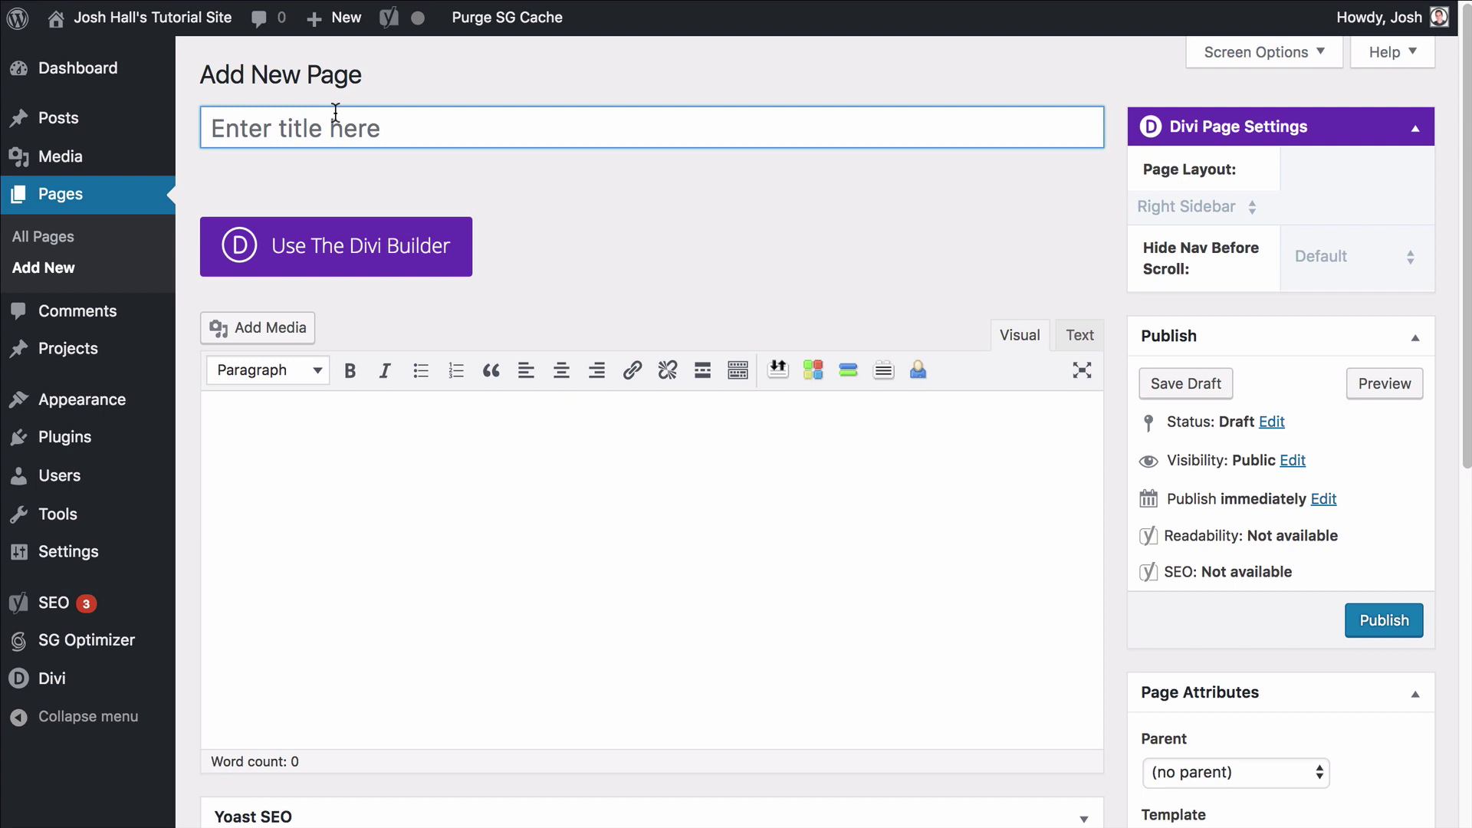
text(Vertic)
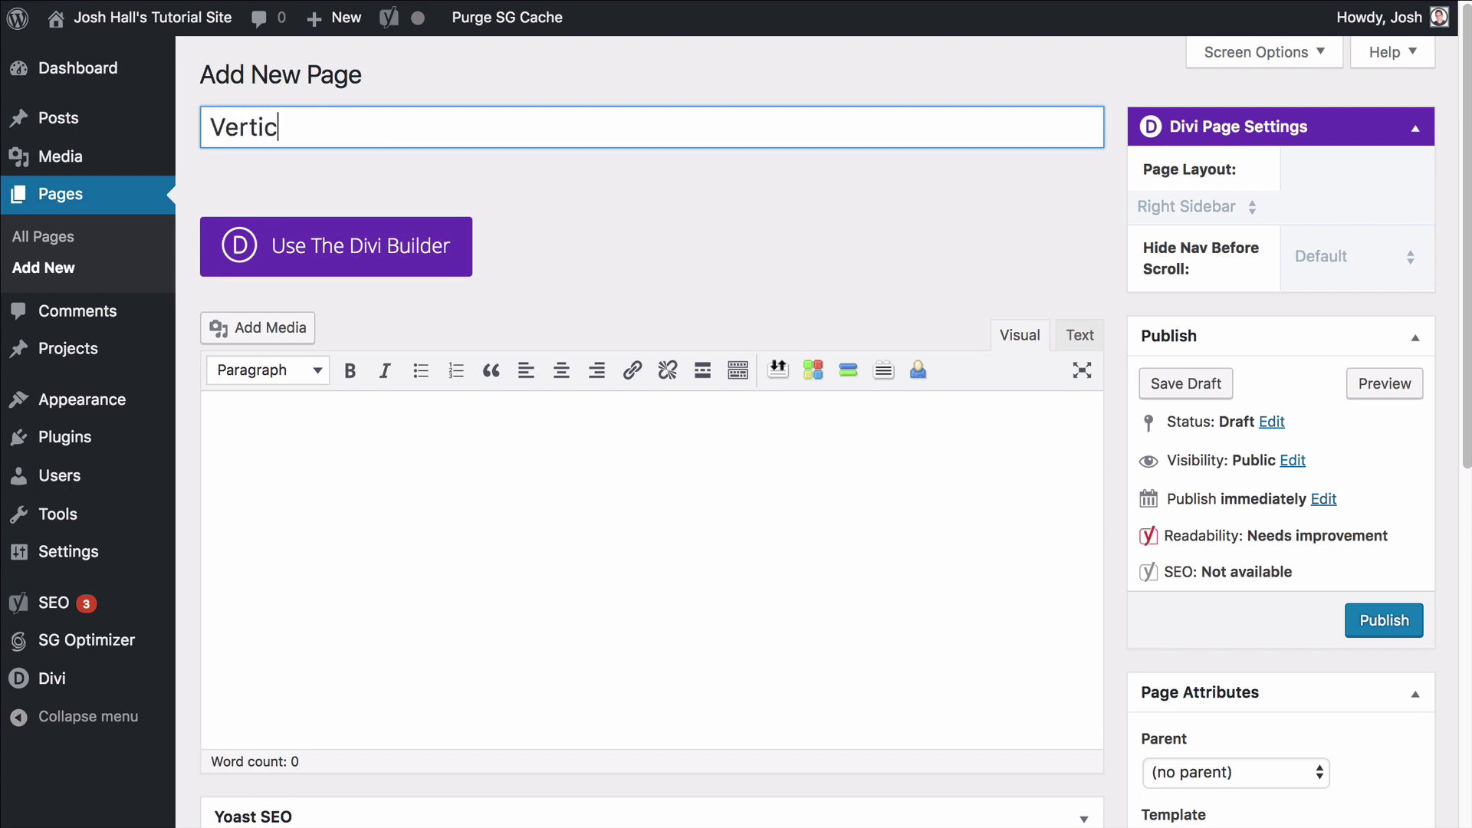
text(al Centered Page)
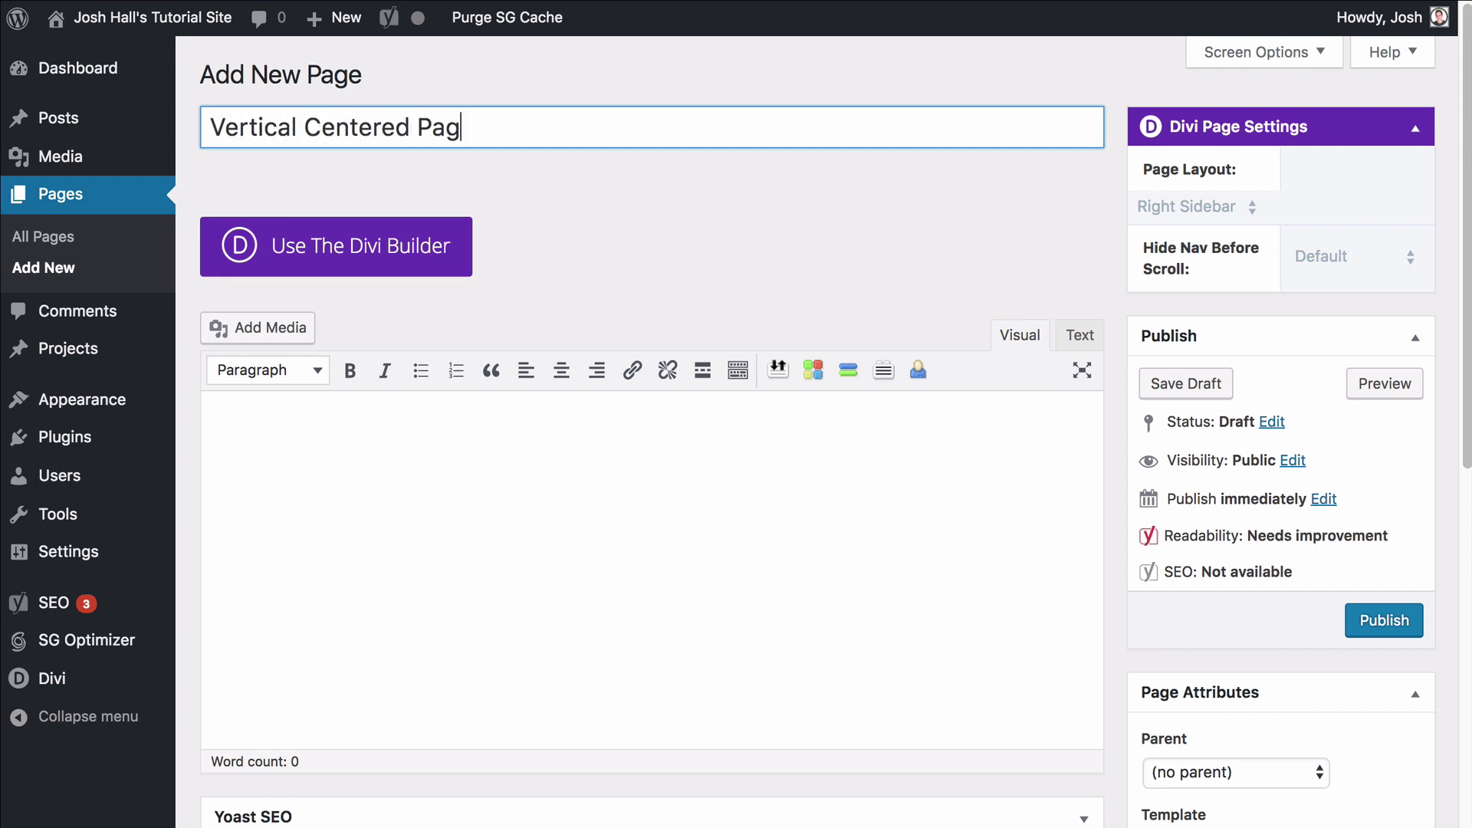
click(223, 233)
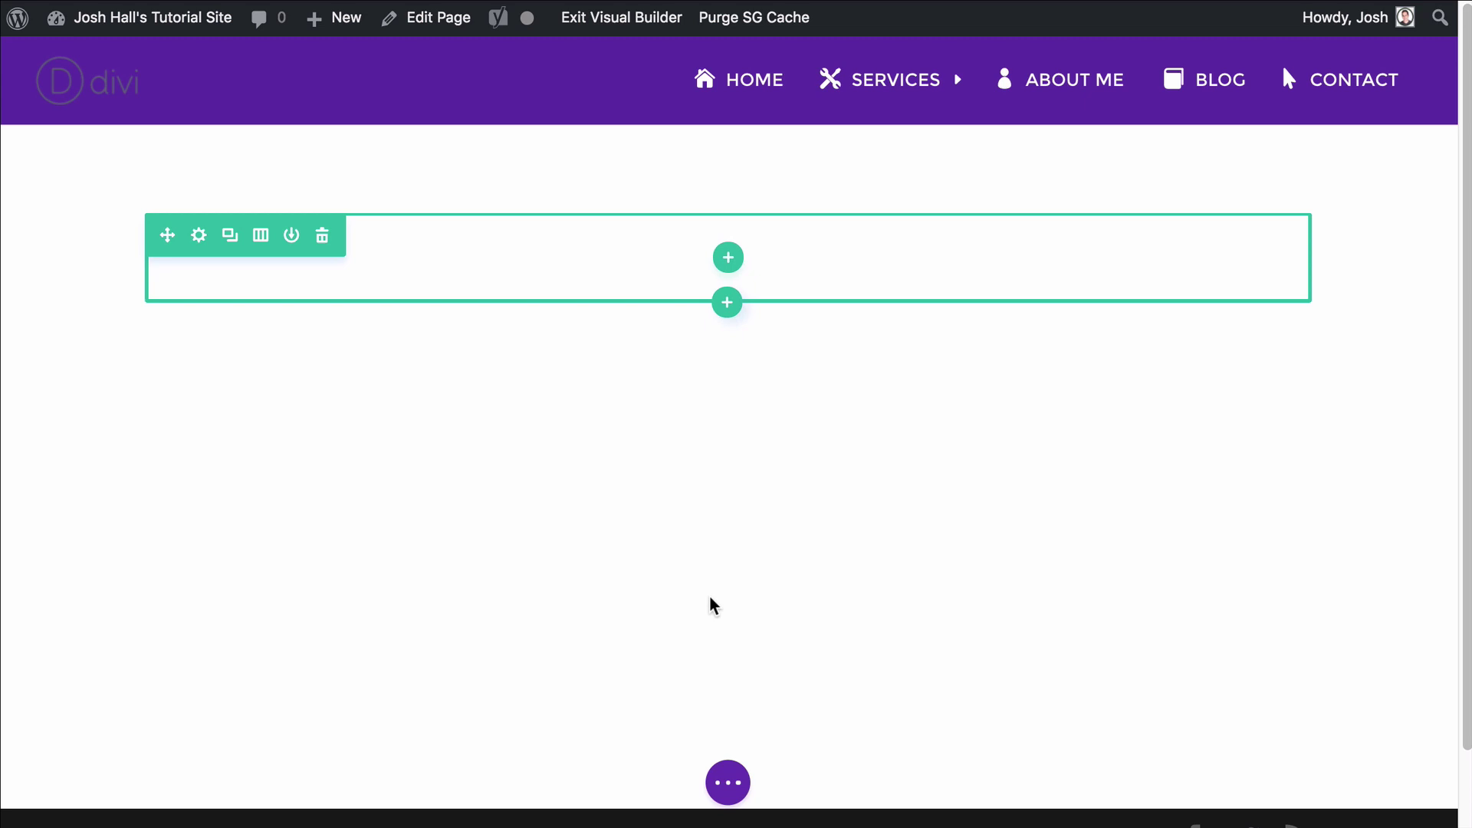
Step: Add a row with two equal columns
click(728, 259)
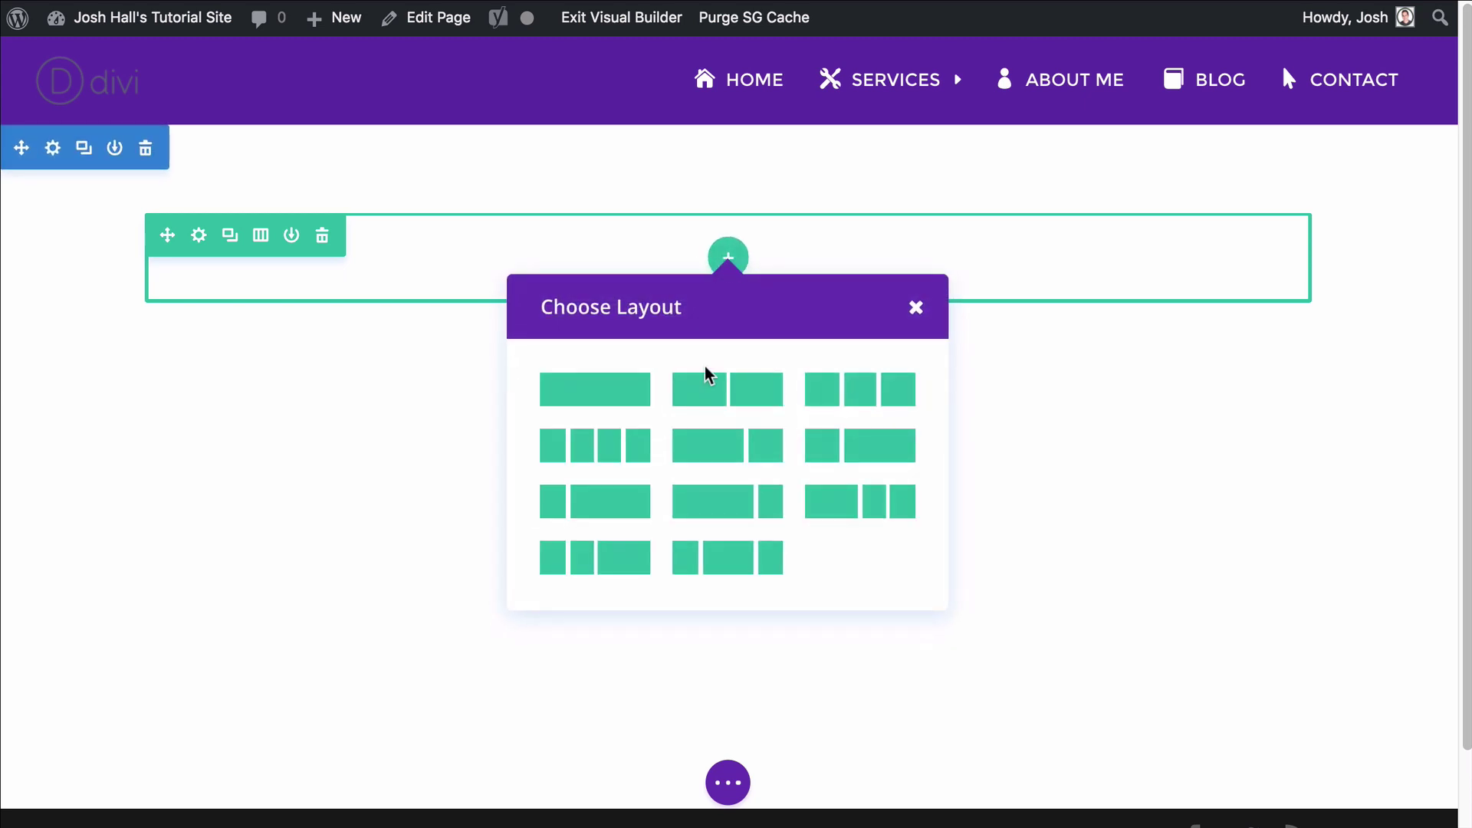
click(729, 384)
scroll(392, 515, down, 3)
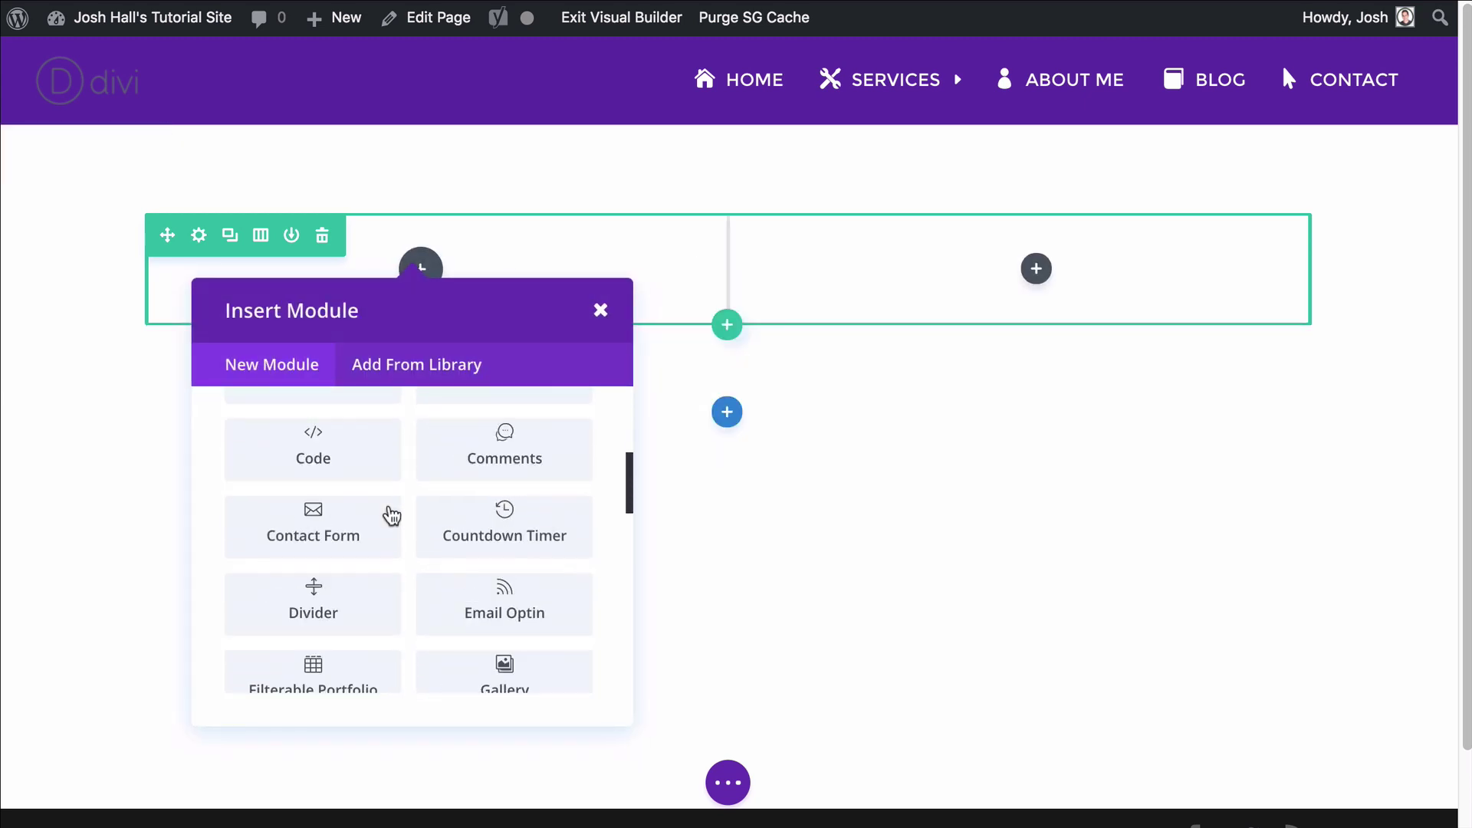
scroll(392, 515, down, 10)
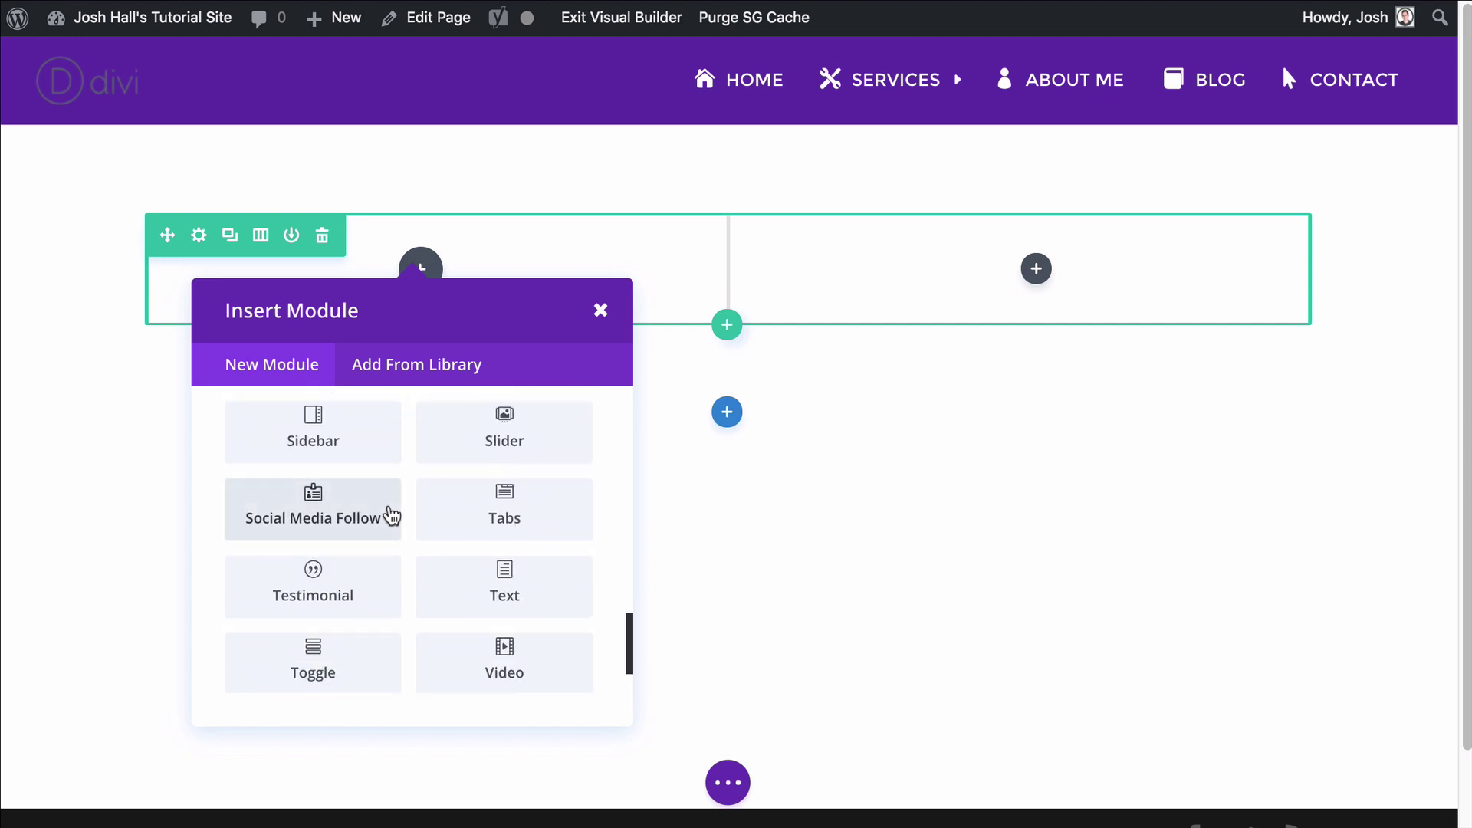
scroll(391, 515, down, 1)
Step: Add a Text module with pasted Lorem ipsum to the left column and duplicate it
click(501, 512)
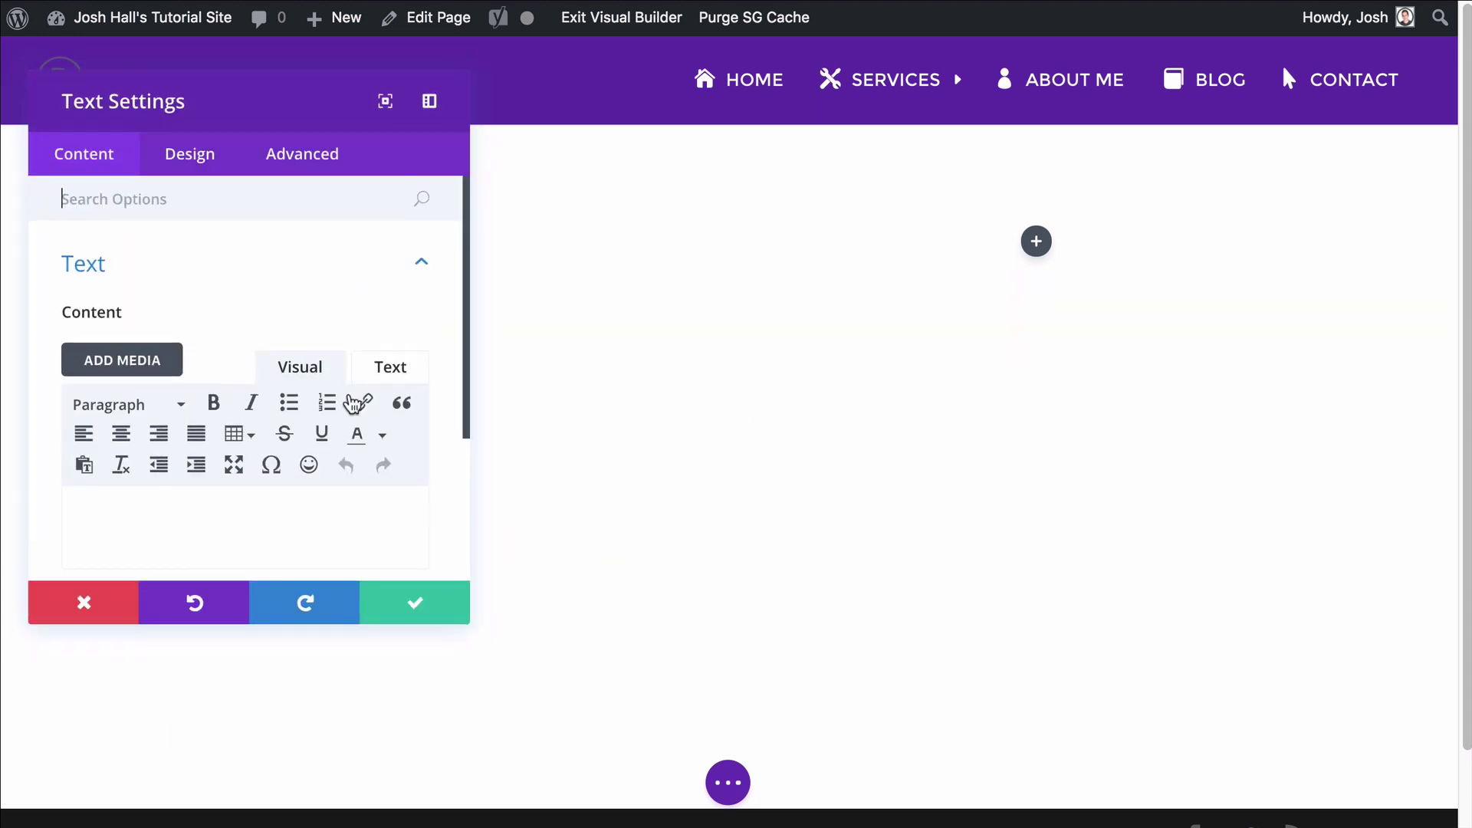
scroll(286, 490, down, 1)
click(267, 460)
text(Lorem ipsum dolor sit amet, consectetur adipiscing elit. Phasellus ut elementum felis. Duis vulputate quis enim id ultricies. Class aptent taciti sociosqu ad litora torquent per conubia nostra, per inceptos himenaeos. Nam ac augue risus. Nunc in lectus a dui lobortis faucibus in et dolor. Mauris sed mauris tellus. Vestibulum ante ipsum primis in faucibus orci luctus et ultrices posuere cubilia Curae; Vestibulum a nisl urna. Cras ac leo id dolor finibus porttitor. Phasellus dolor enim, ornare non fringilla quis, tristique eget ante. Vestibulum efficitur nibh vel urna bibendum viverra. Vivamus metus erat, consequat id tincidunt ac, condimentum placerat eros. Mauris feugiat purus non malesuada rutrum.)
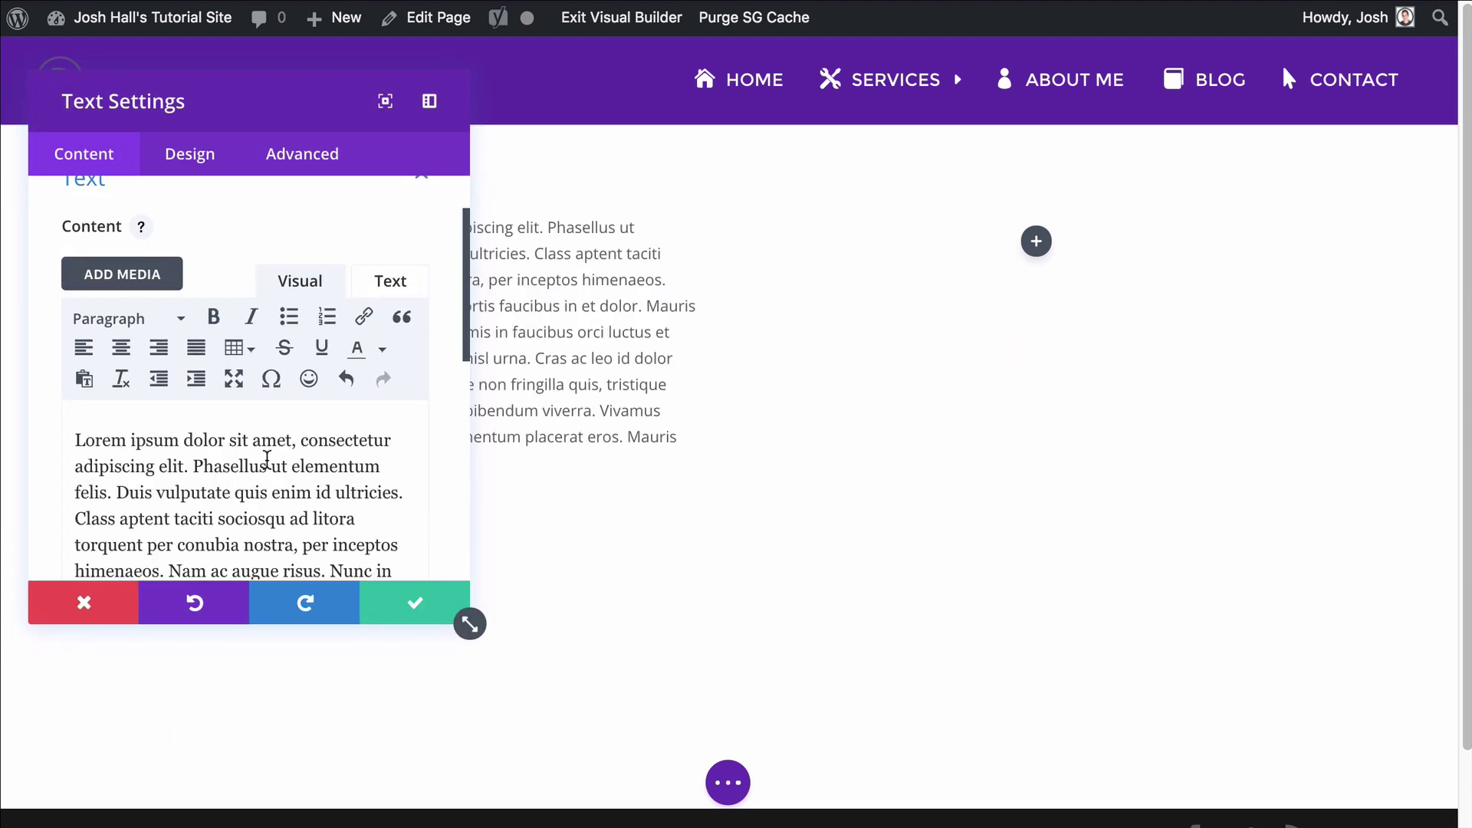
click(414, 602)
mouse_move(696, 304)
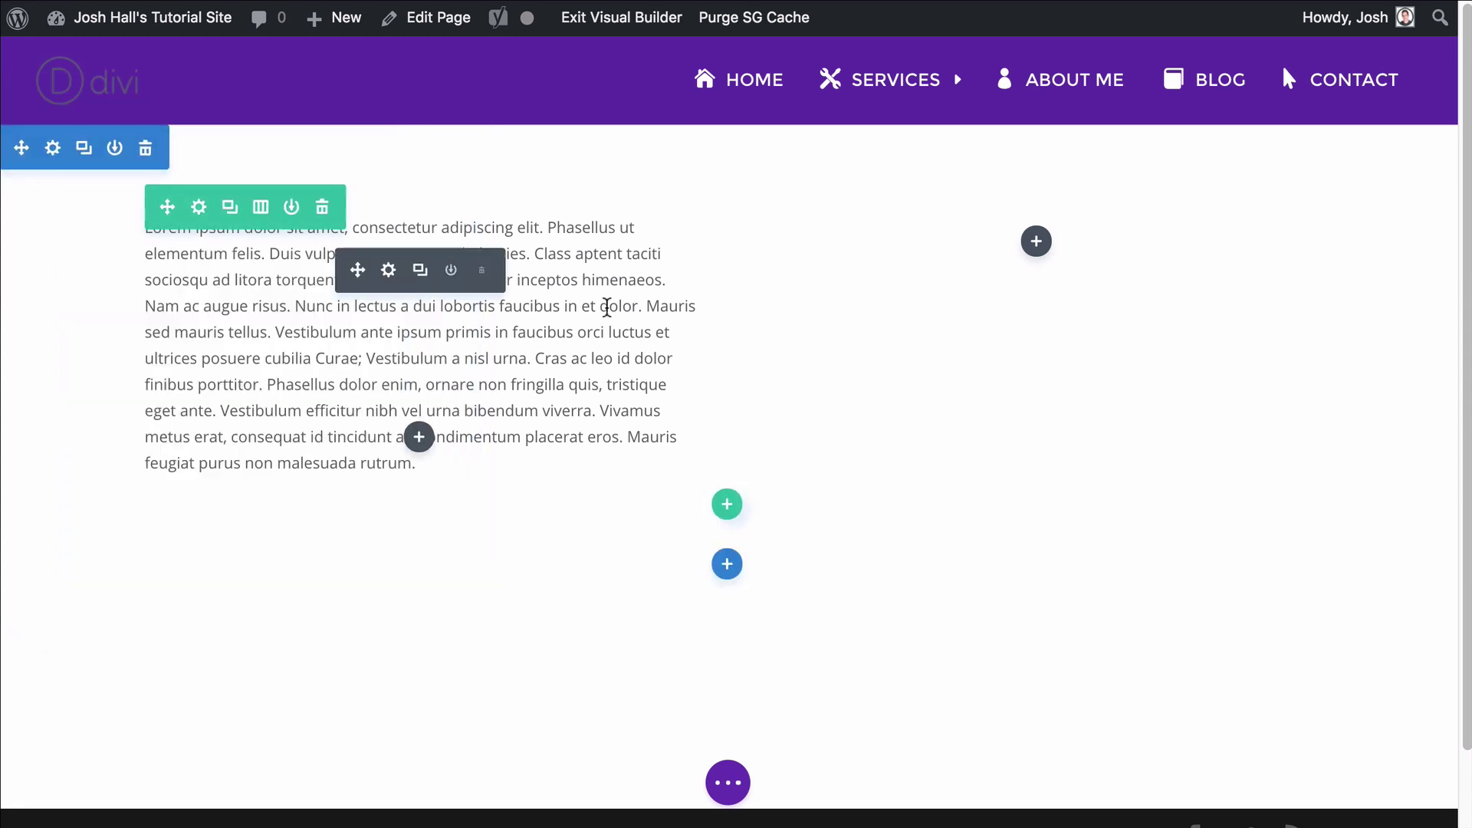
click(434, 278)
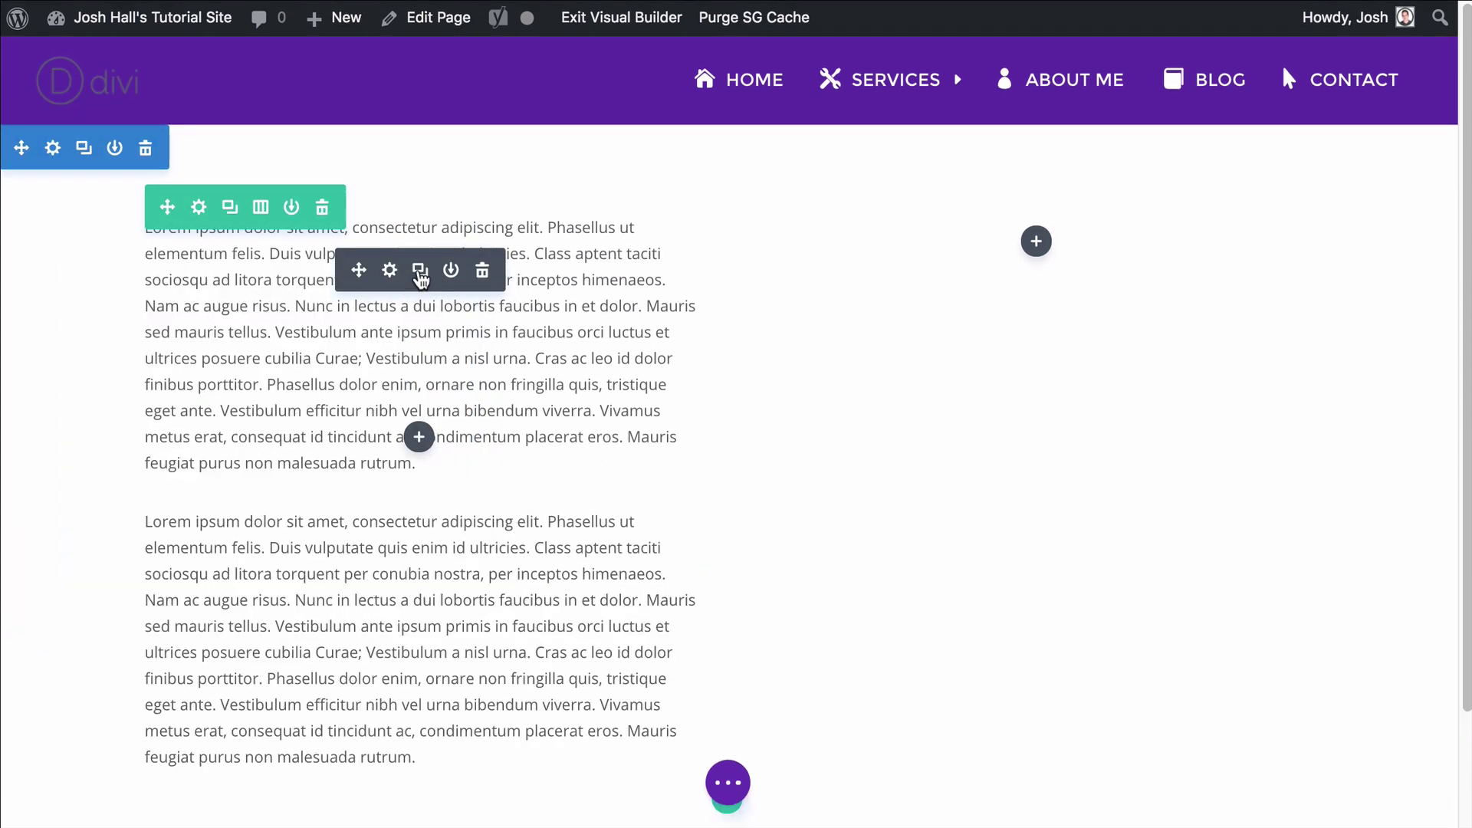
Step: Add an Image module to the right column with the photo of two people in Divi shirts
click(1036, 242)
scroll(986, 578, down, 5)
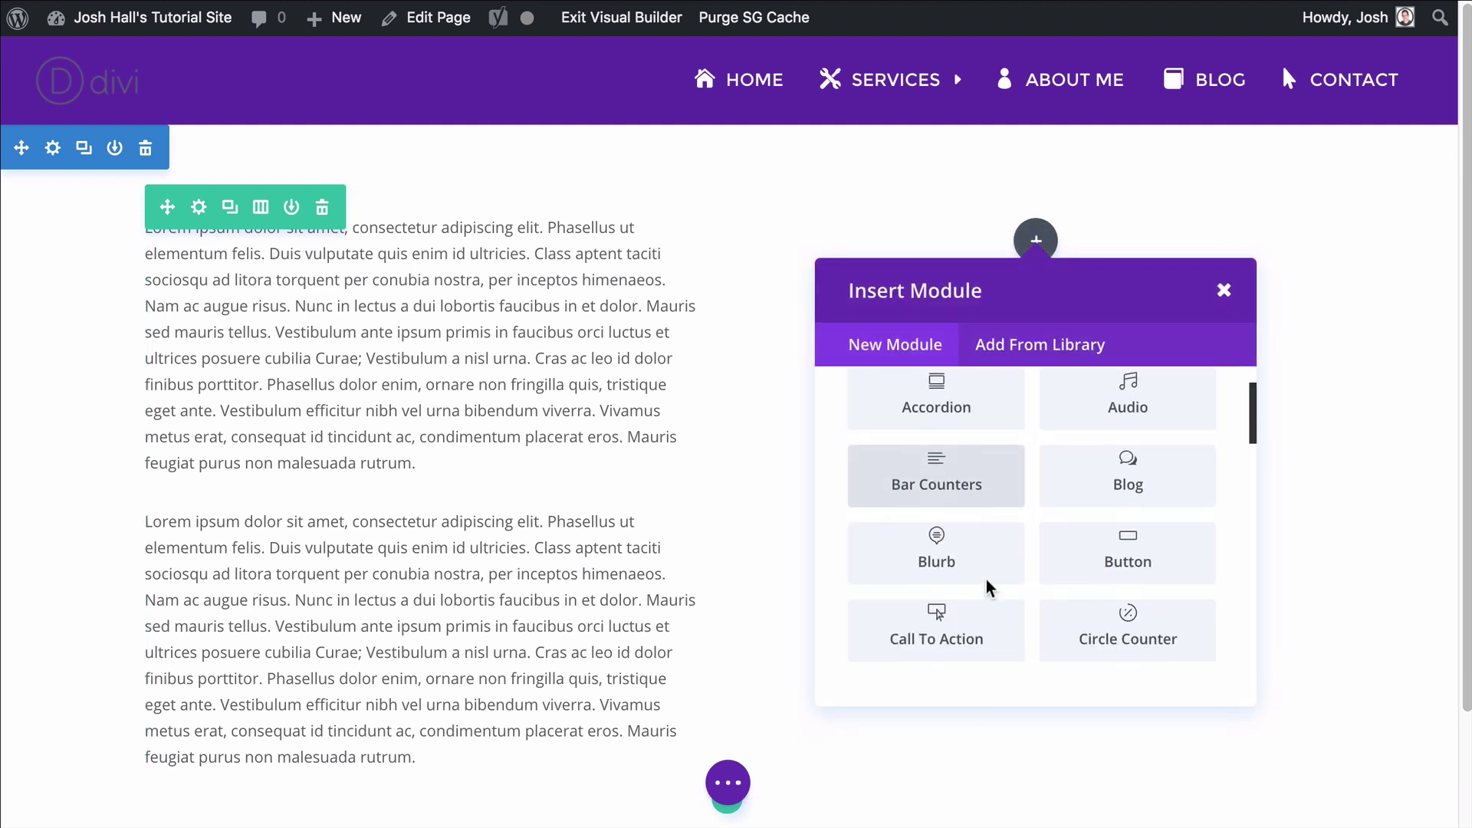
scroll(1012, 574, down, 5)
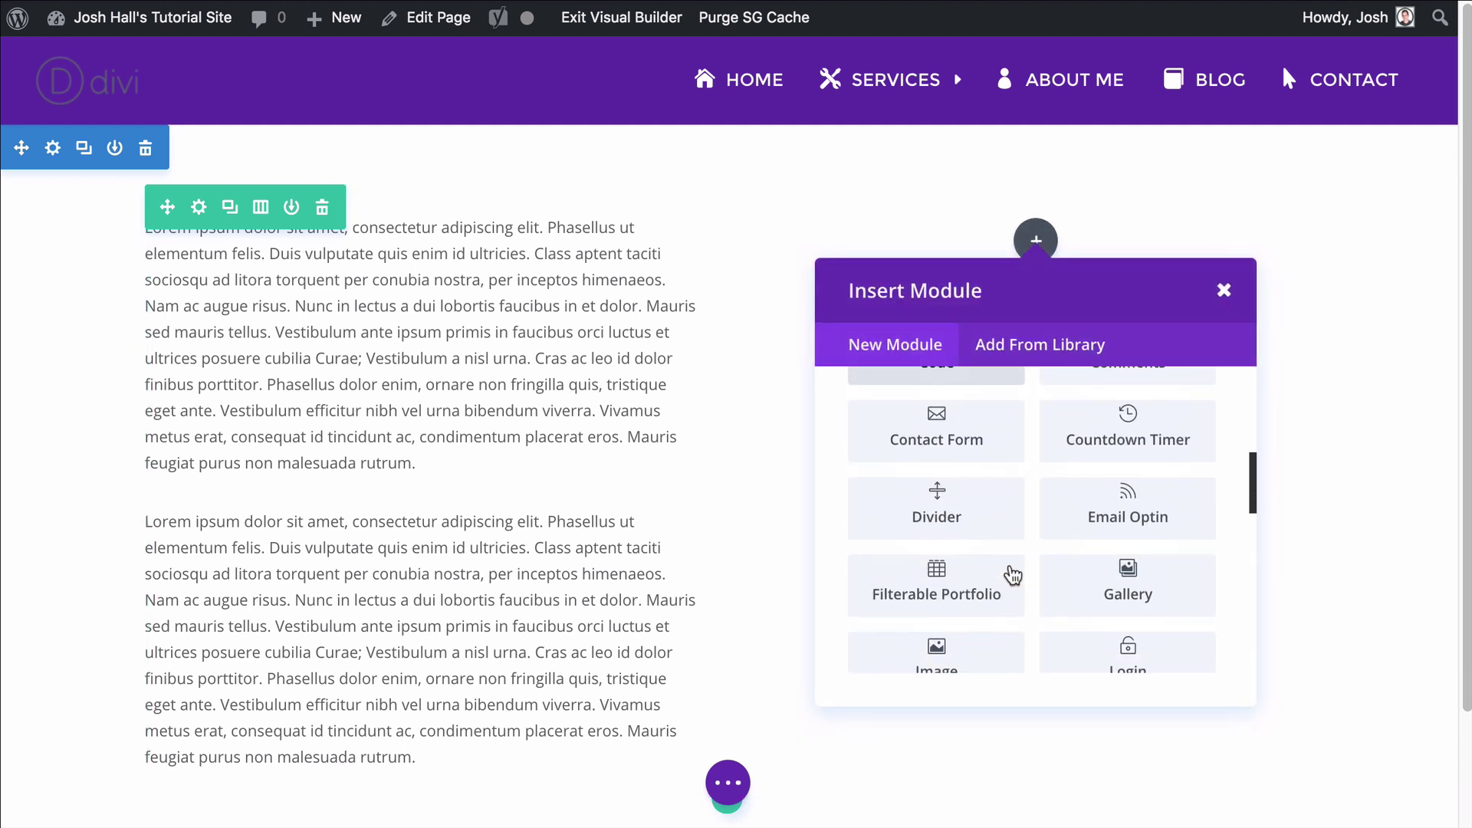
click(968, 569)
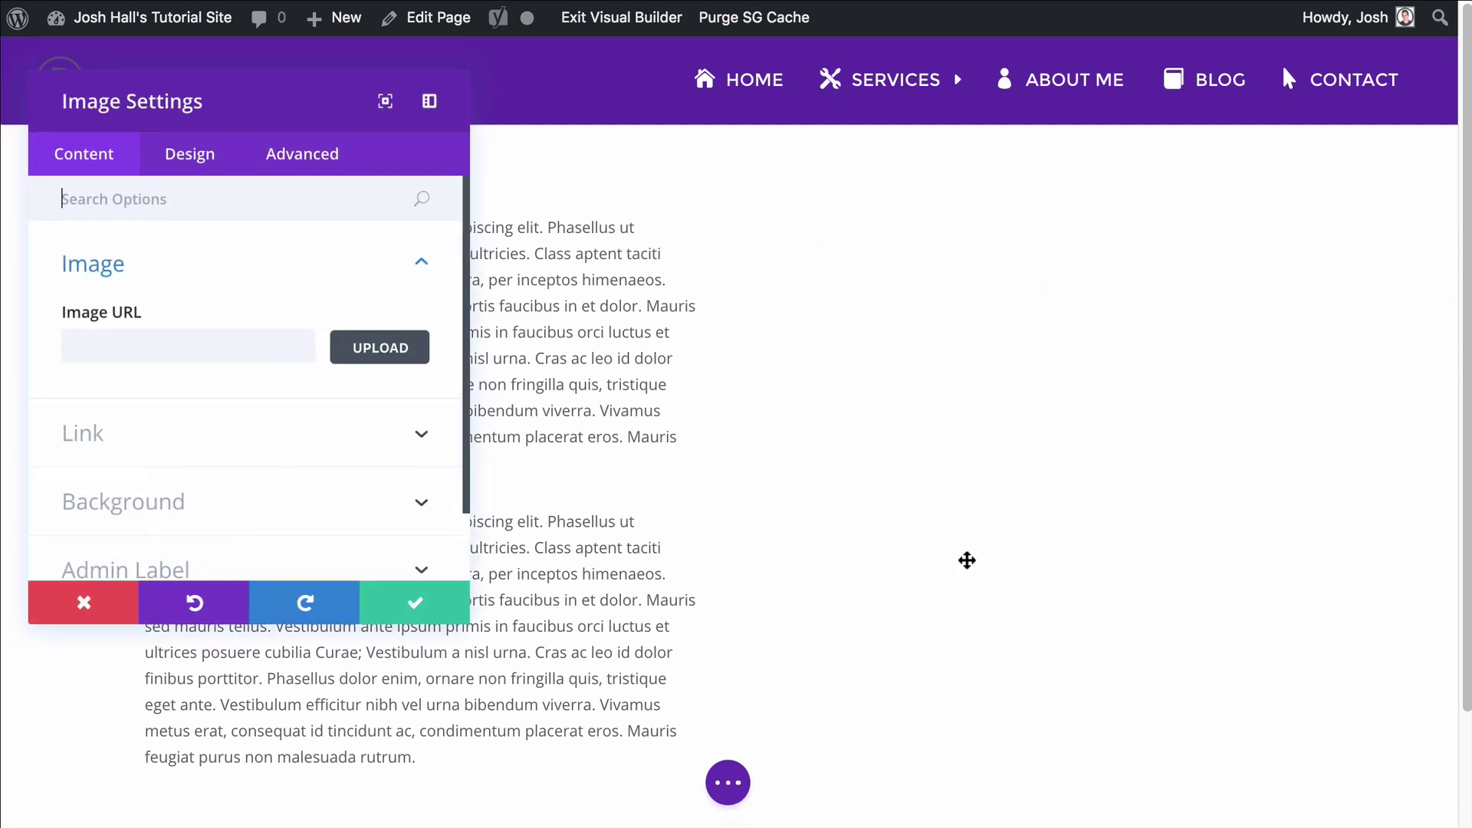
click(433, 343)
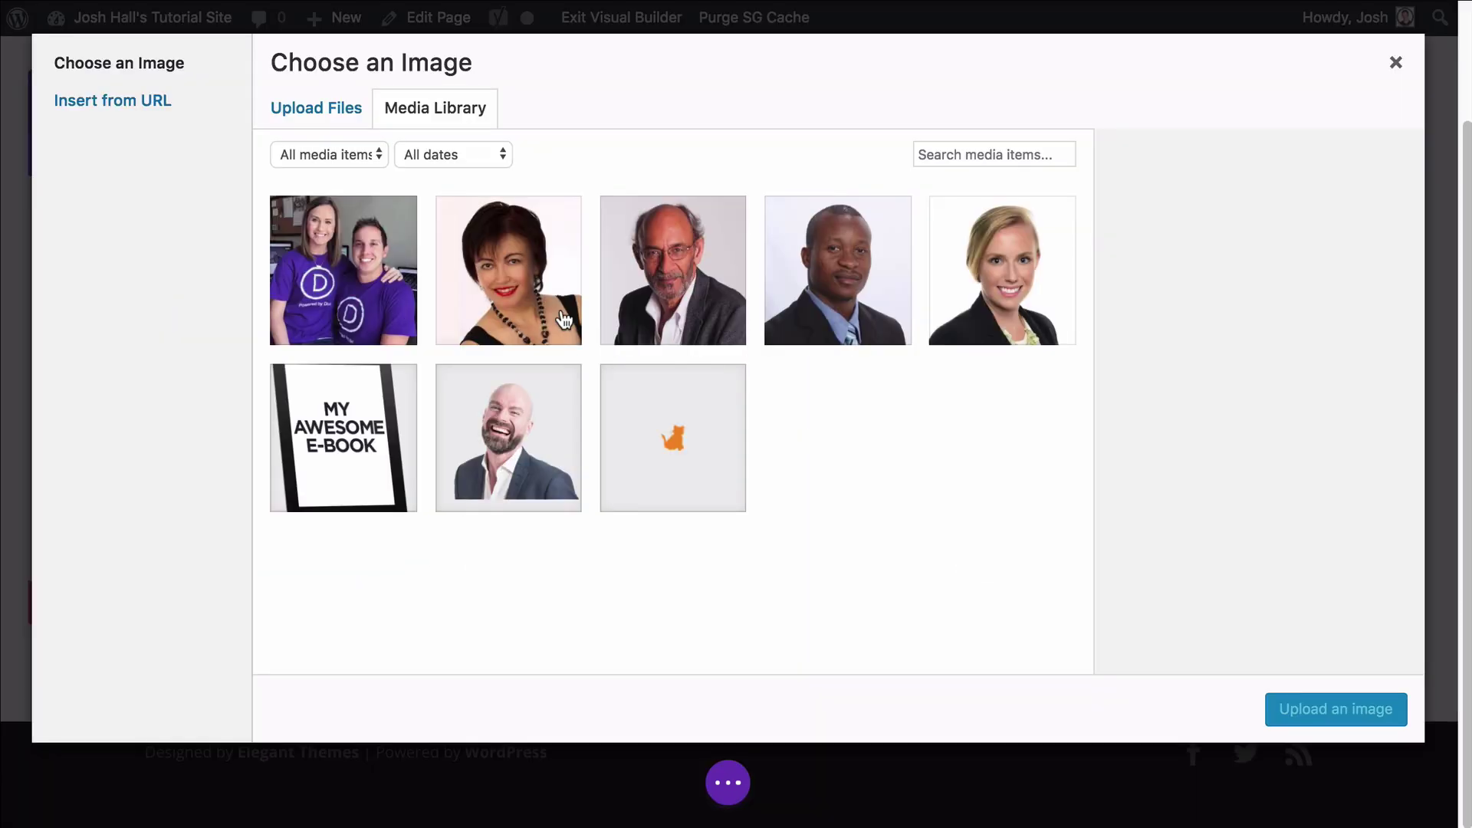
click(346, 266)
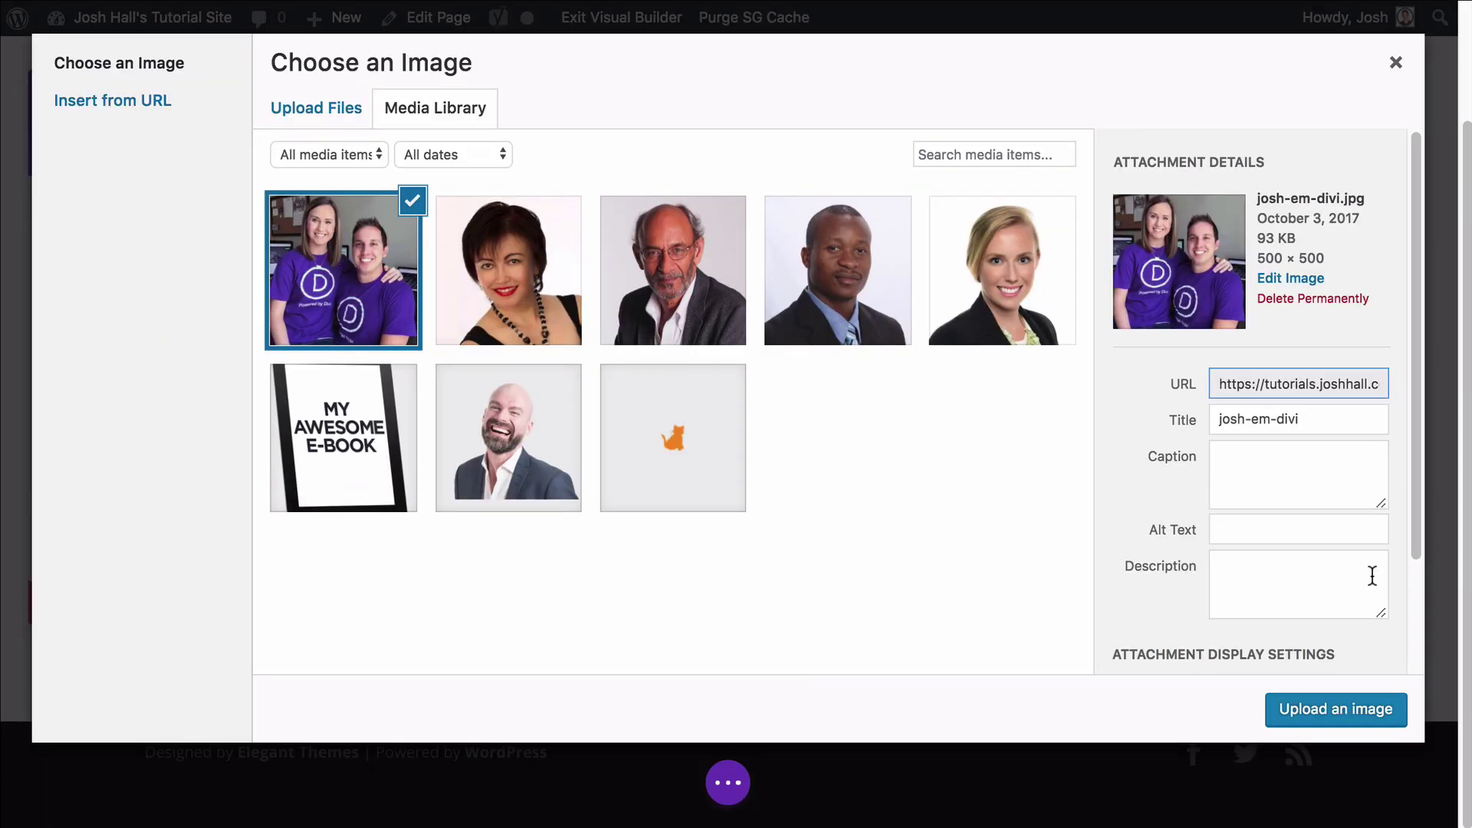
click(1337, 709)
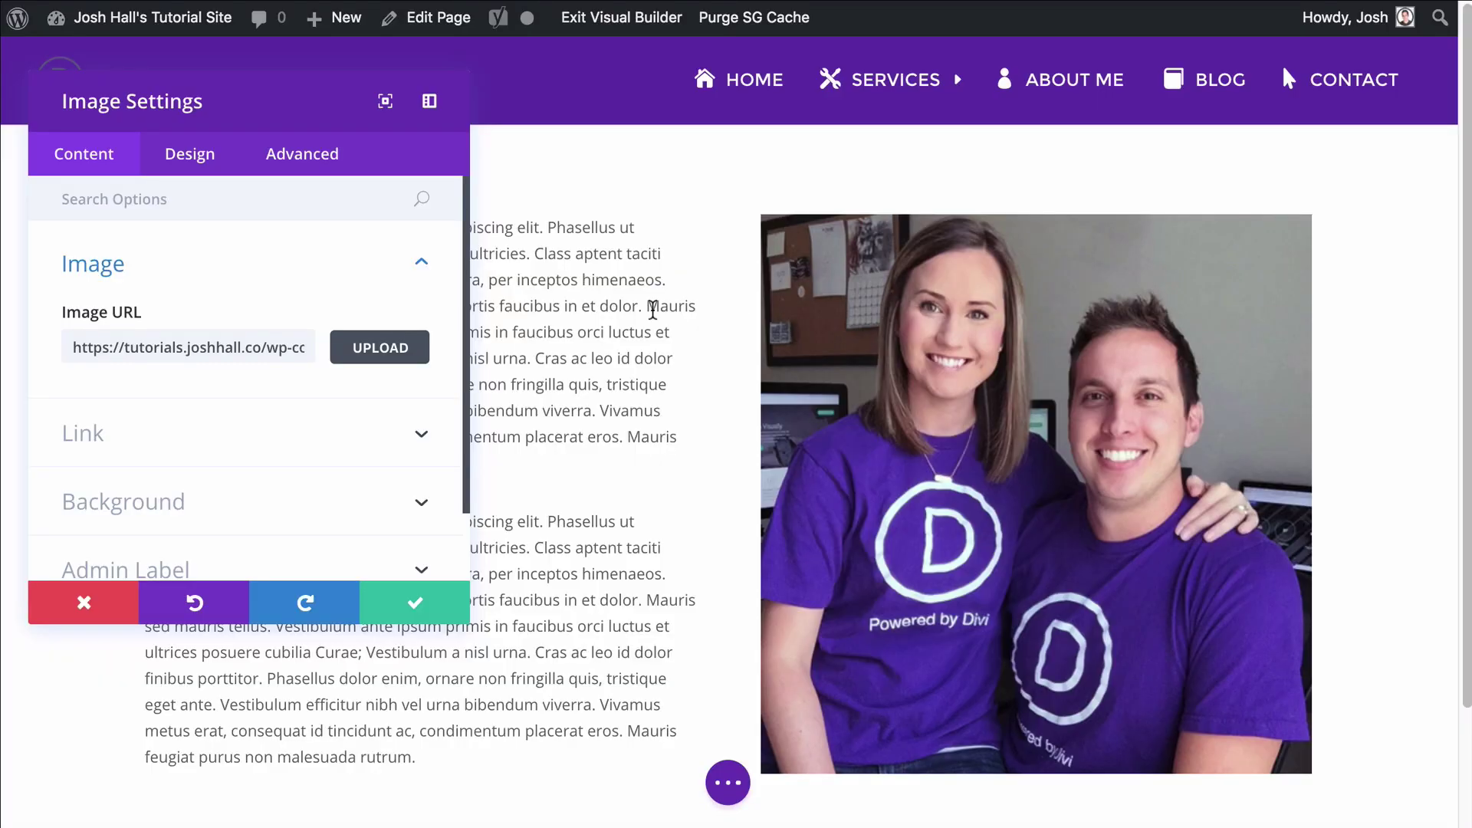
Step: Give the image Main Element CSS: border-radius: 100%; overflow: hidden; max-width: 350px
click(297, 167)
click(271, 338)
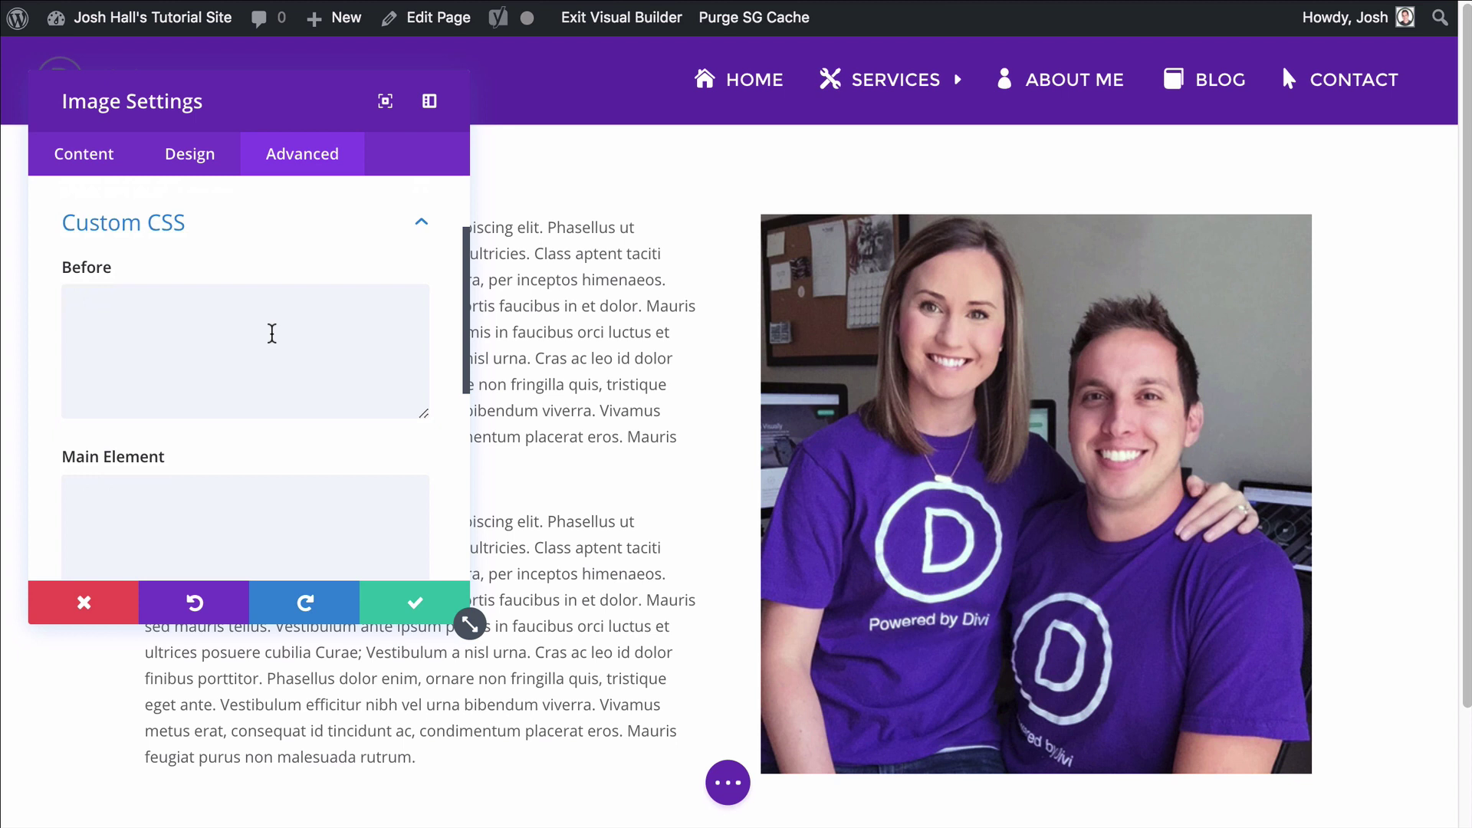
scroll(274, 341, down, 2)
click(221, 393)
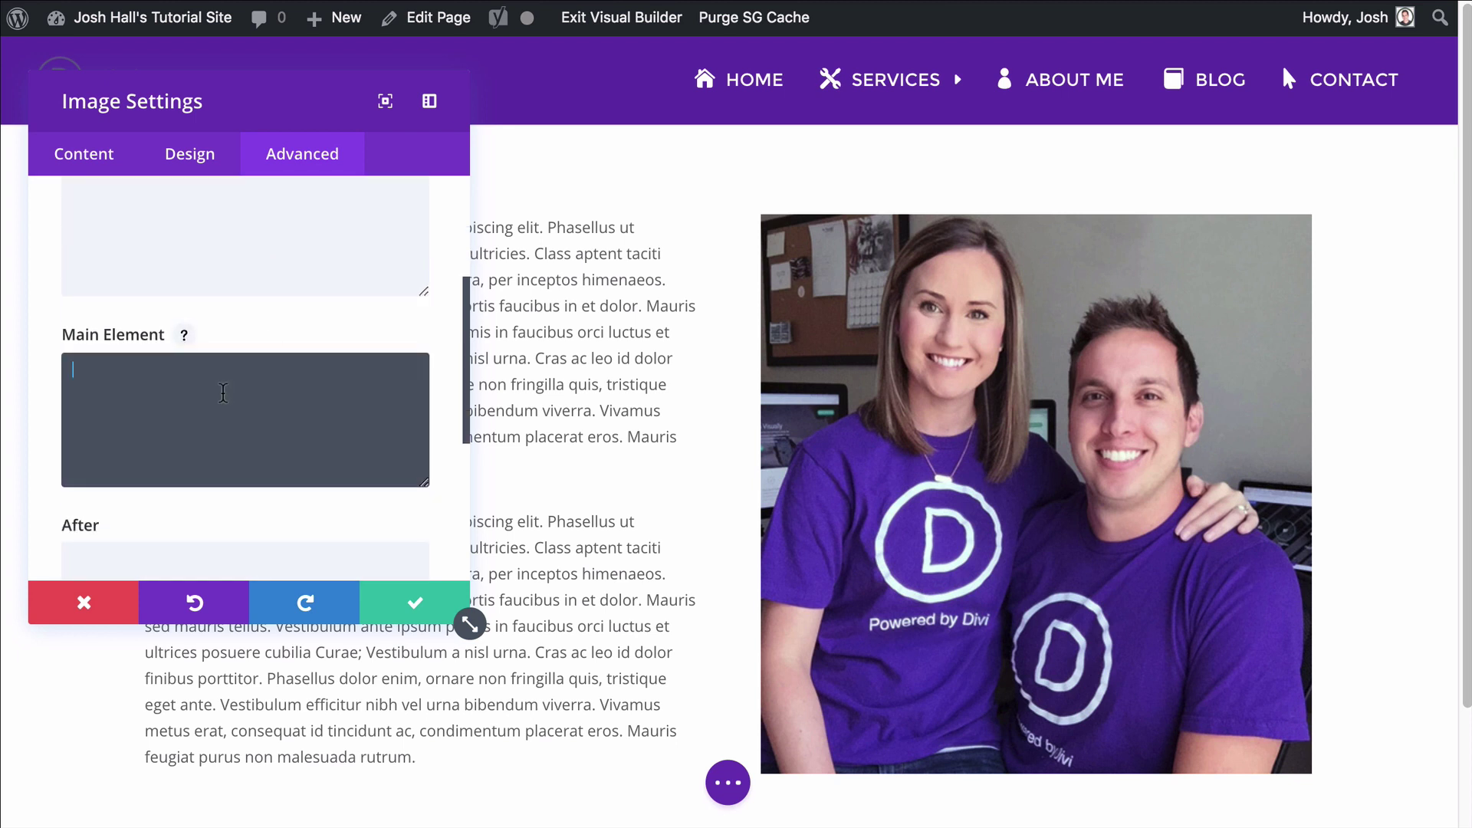
text(border-radius)
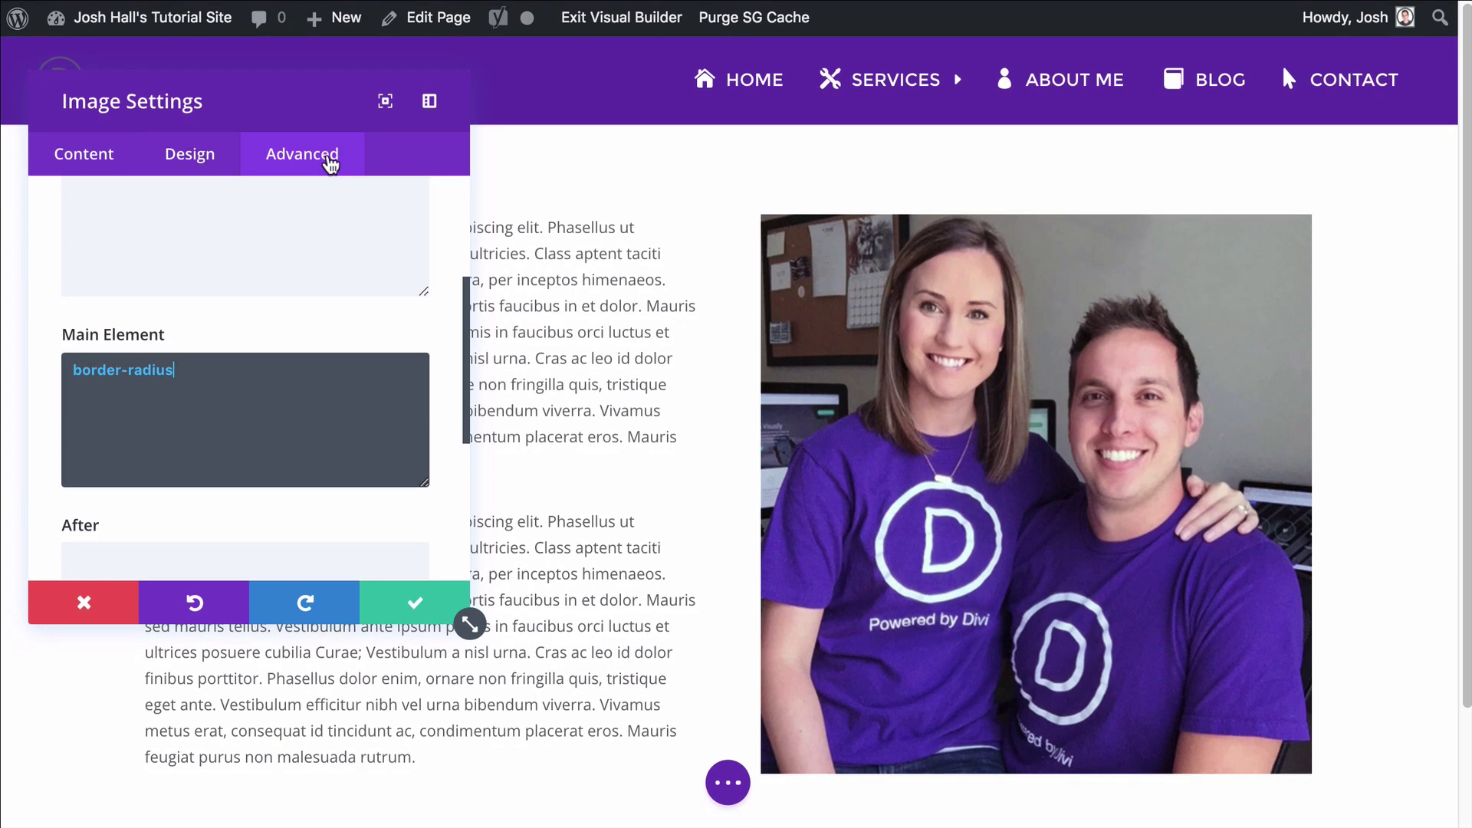
click(326, 165)
scroll(340, 327, down, 5)
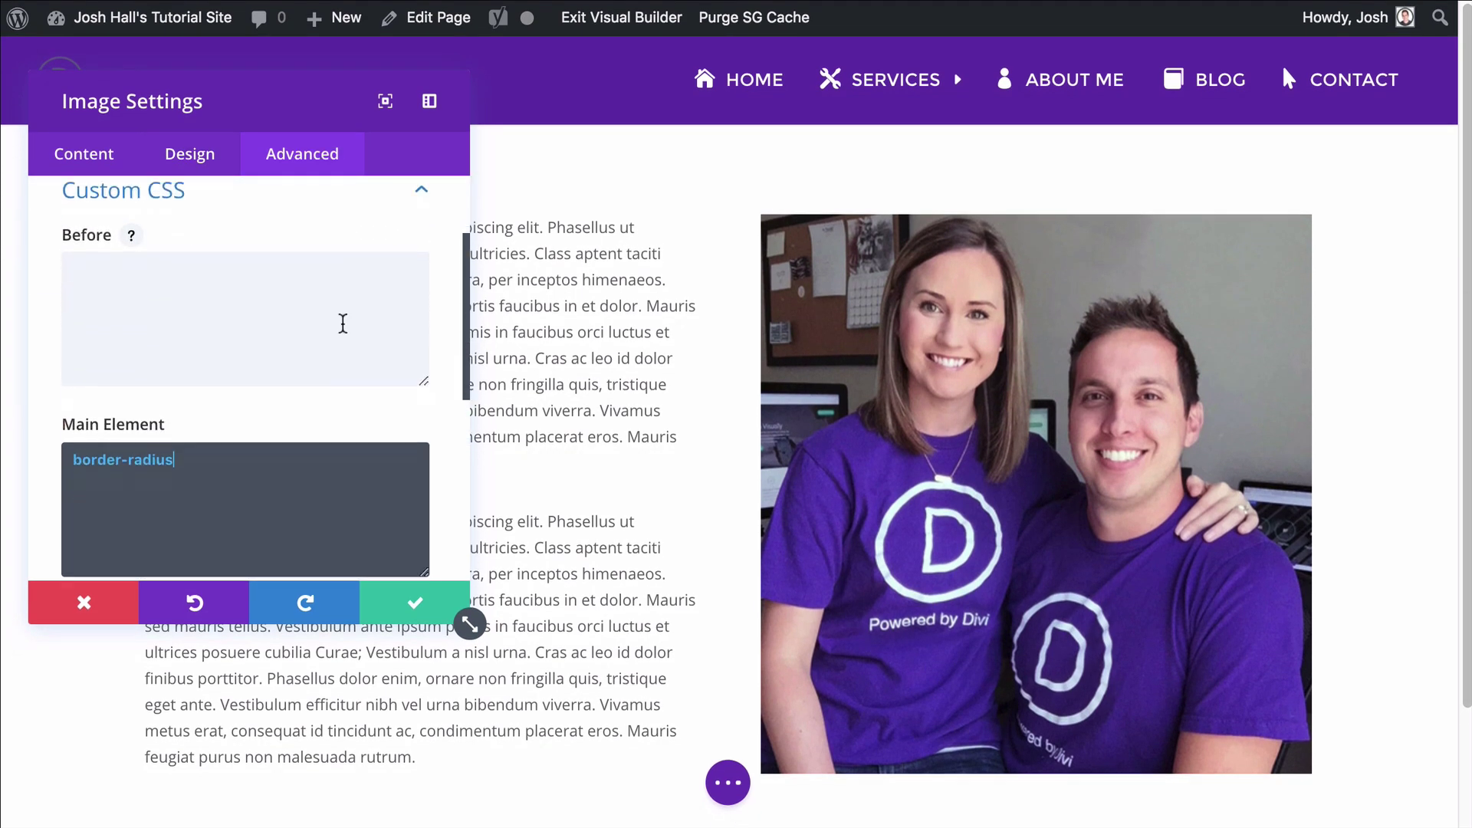
click(269, 340)
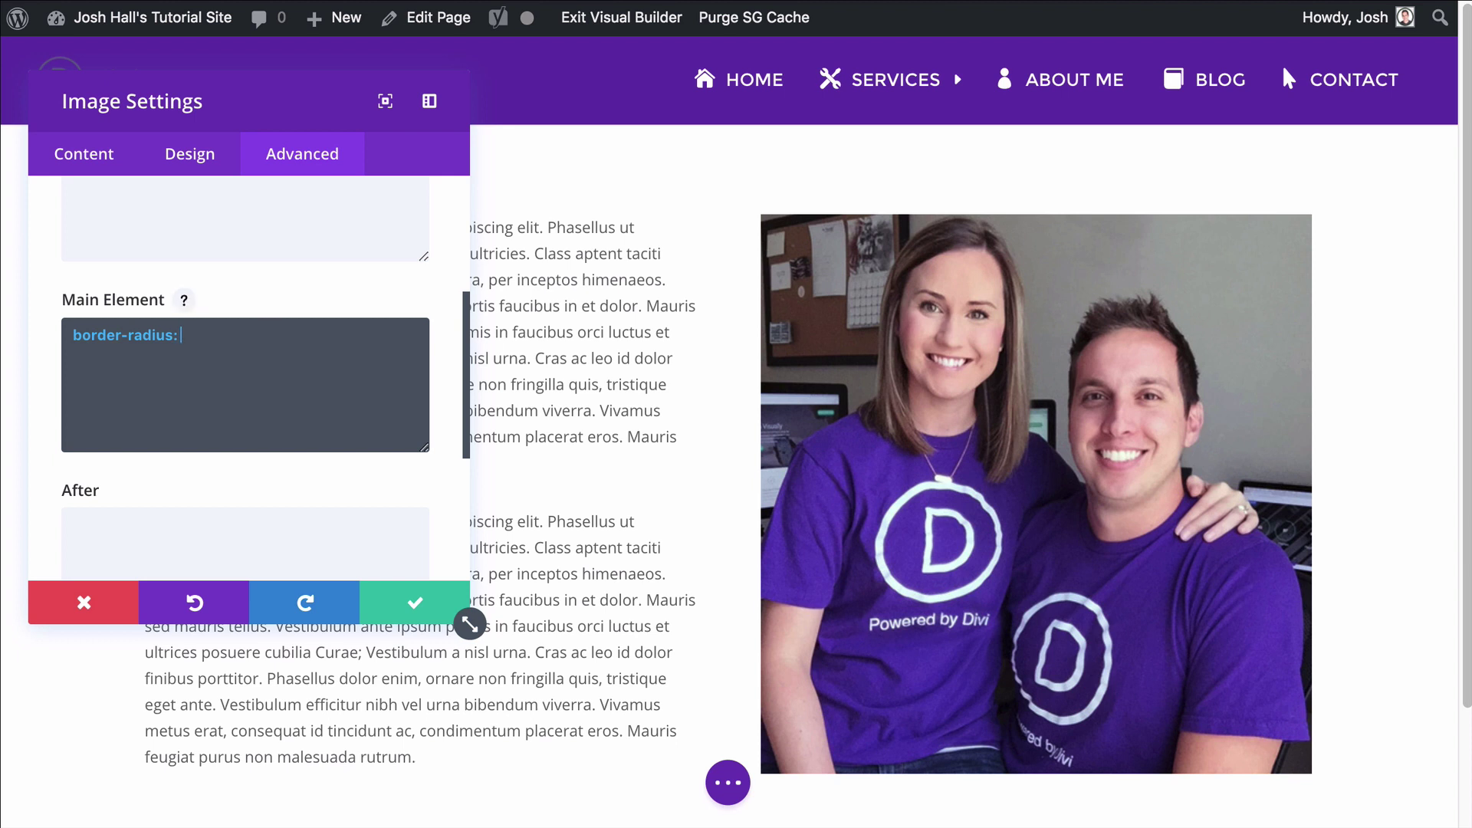
text(: 100)
text(%; )
text(overflow:)
text( hidden)
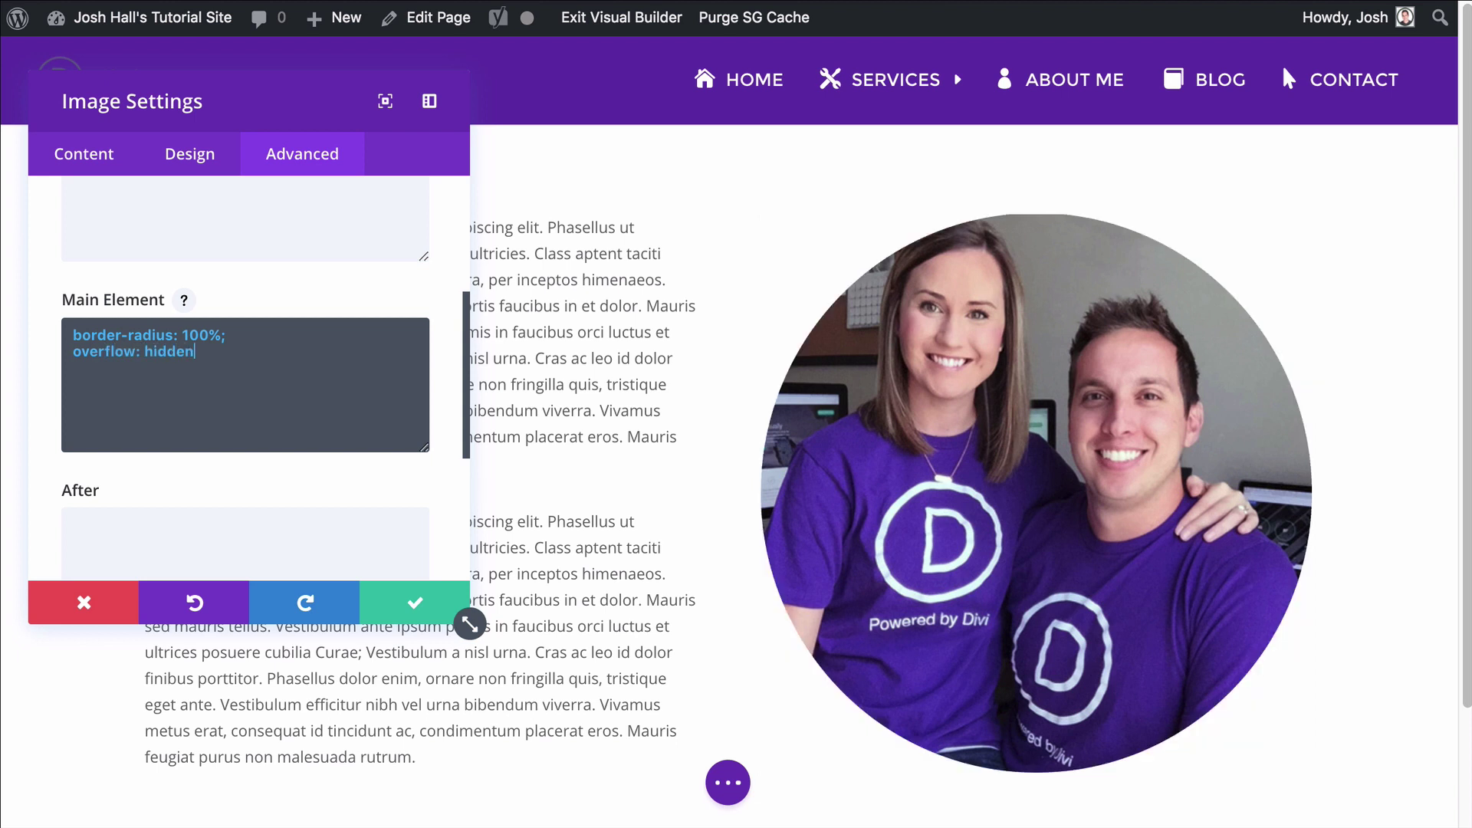
text(;)
key(Return)
text(max-width: 350px)
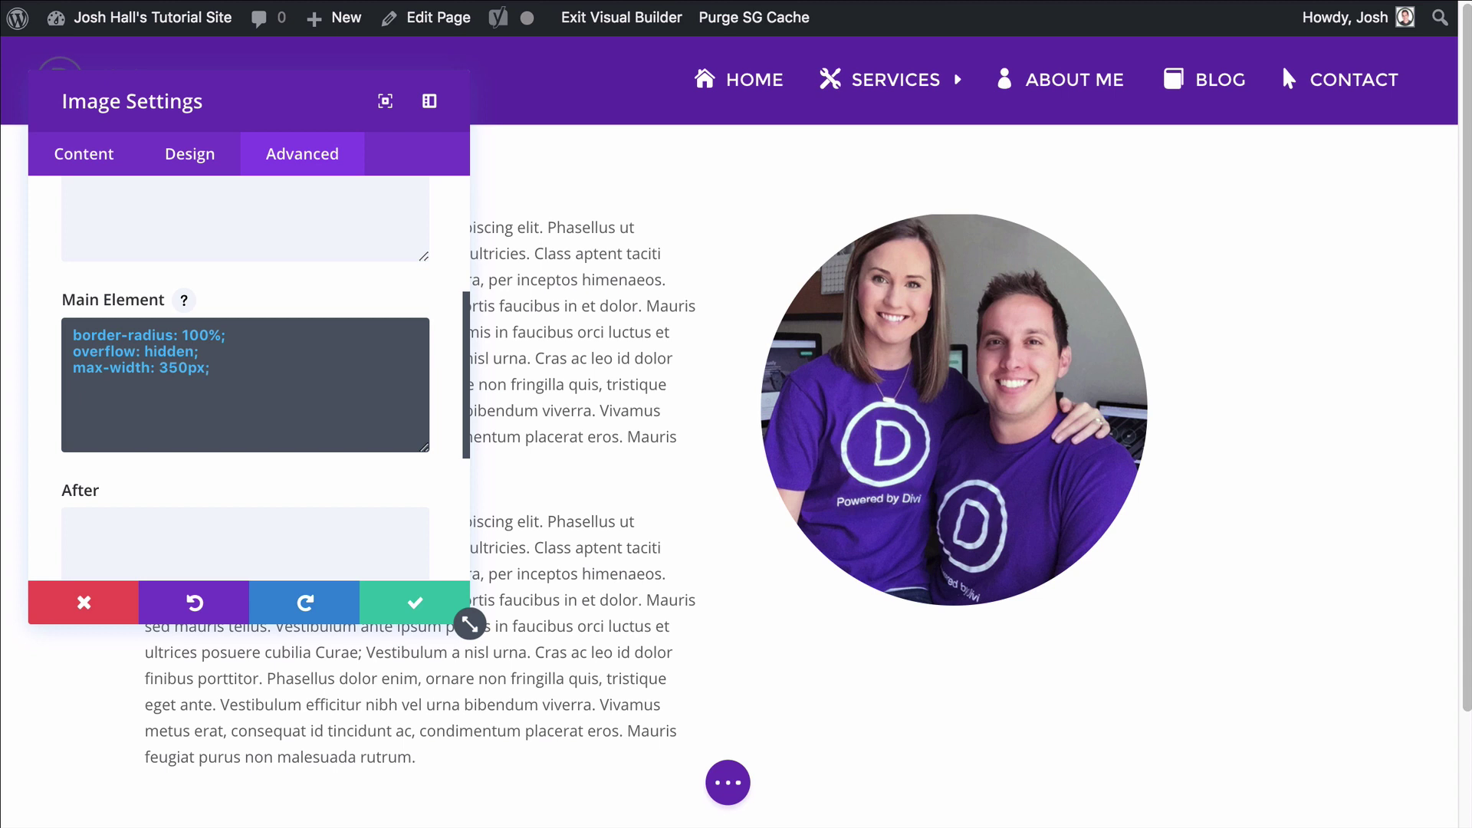
scroll(234, 406, up, 3)
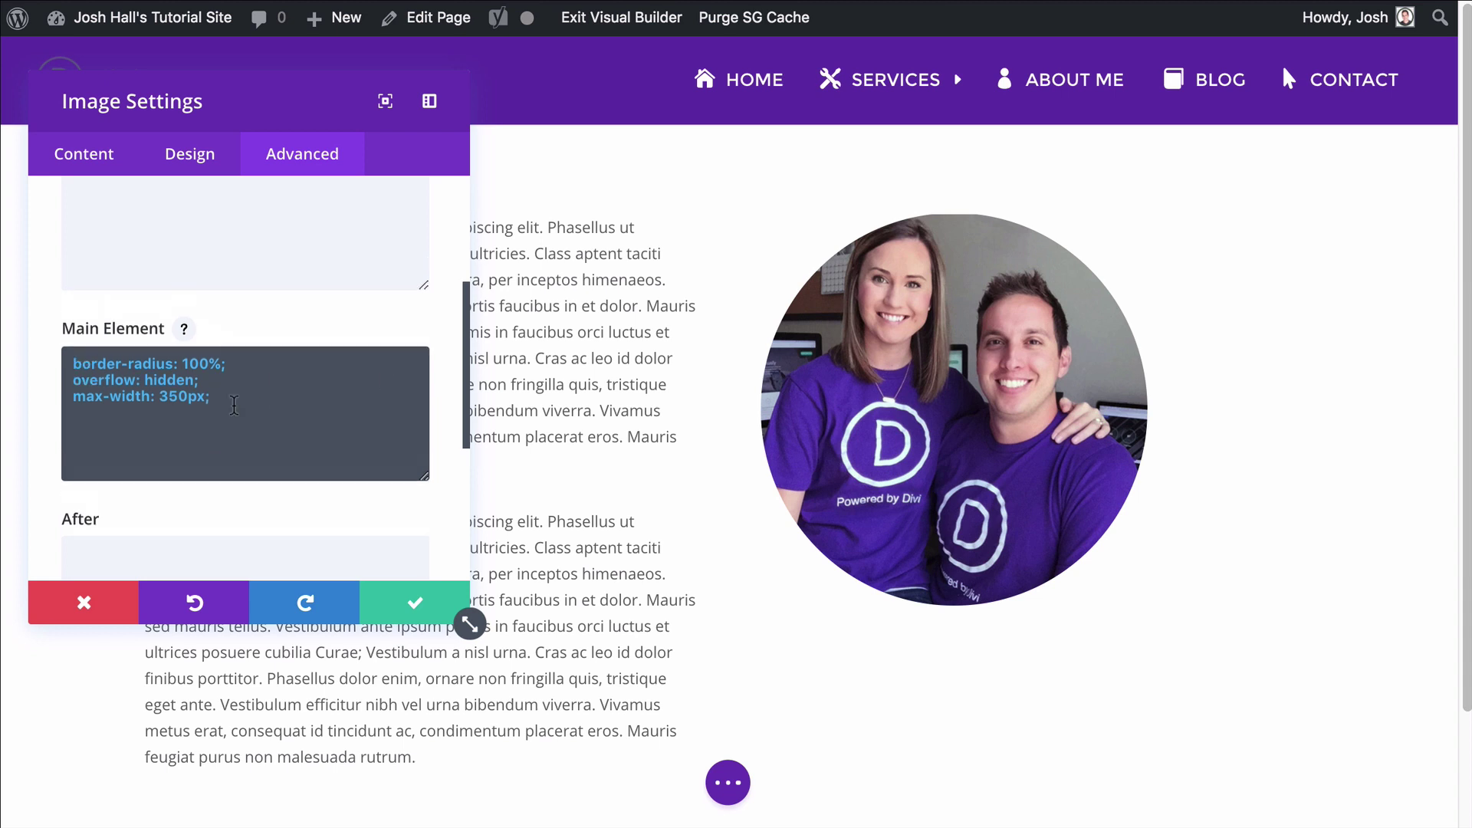
scroll(230, 360, up, 3)
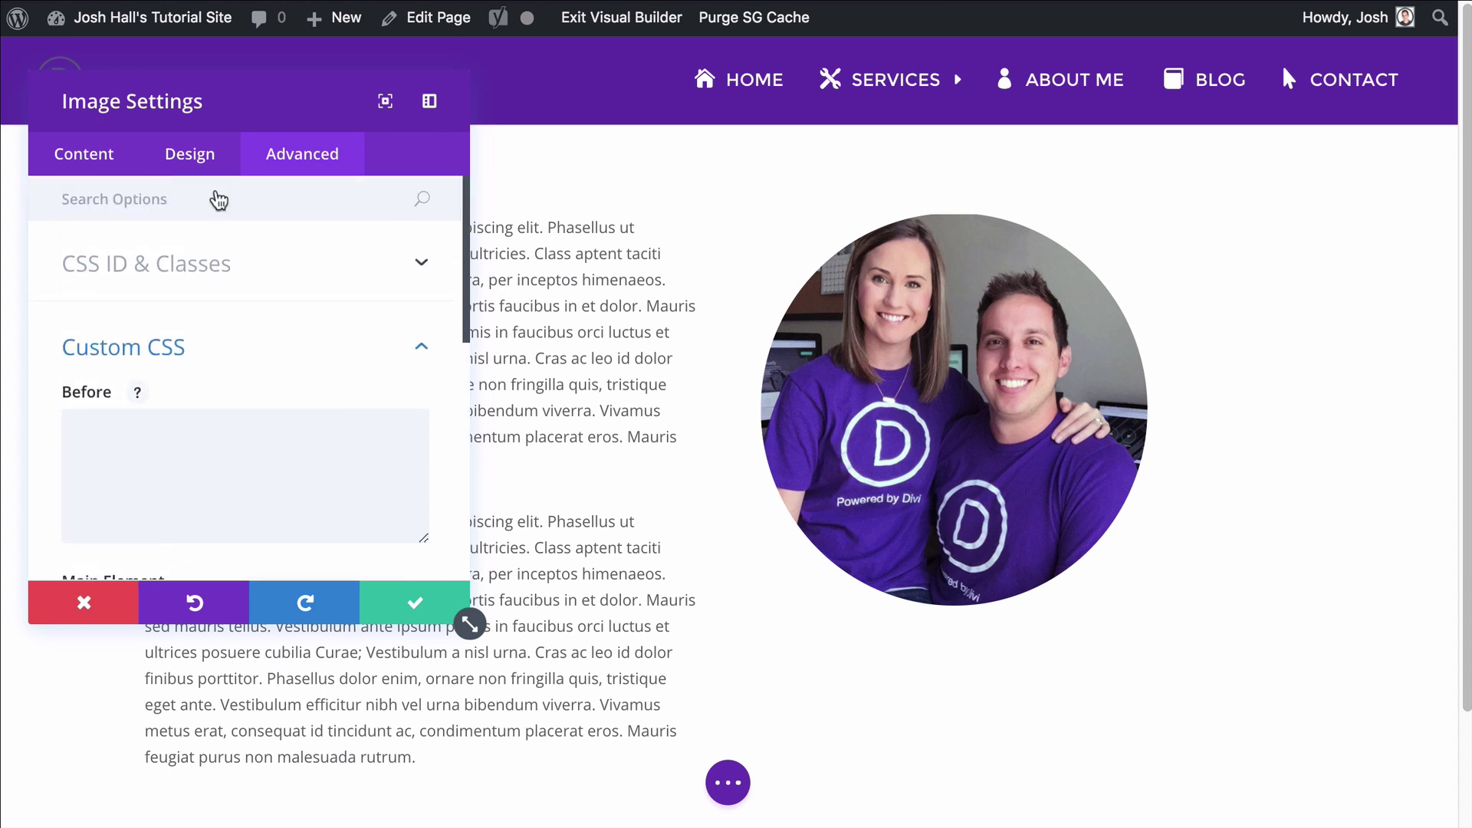
Step: Set the image alignment to center and save the image settings
click(188, 156)
click(172, 262)
scroll(230, 253, down, 2)
click(252, 230)
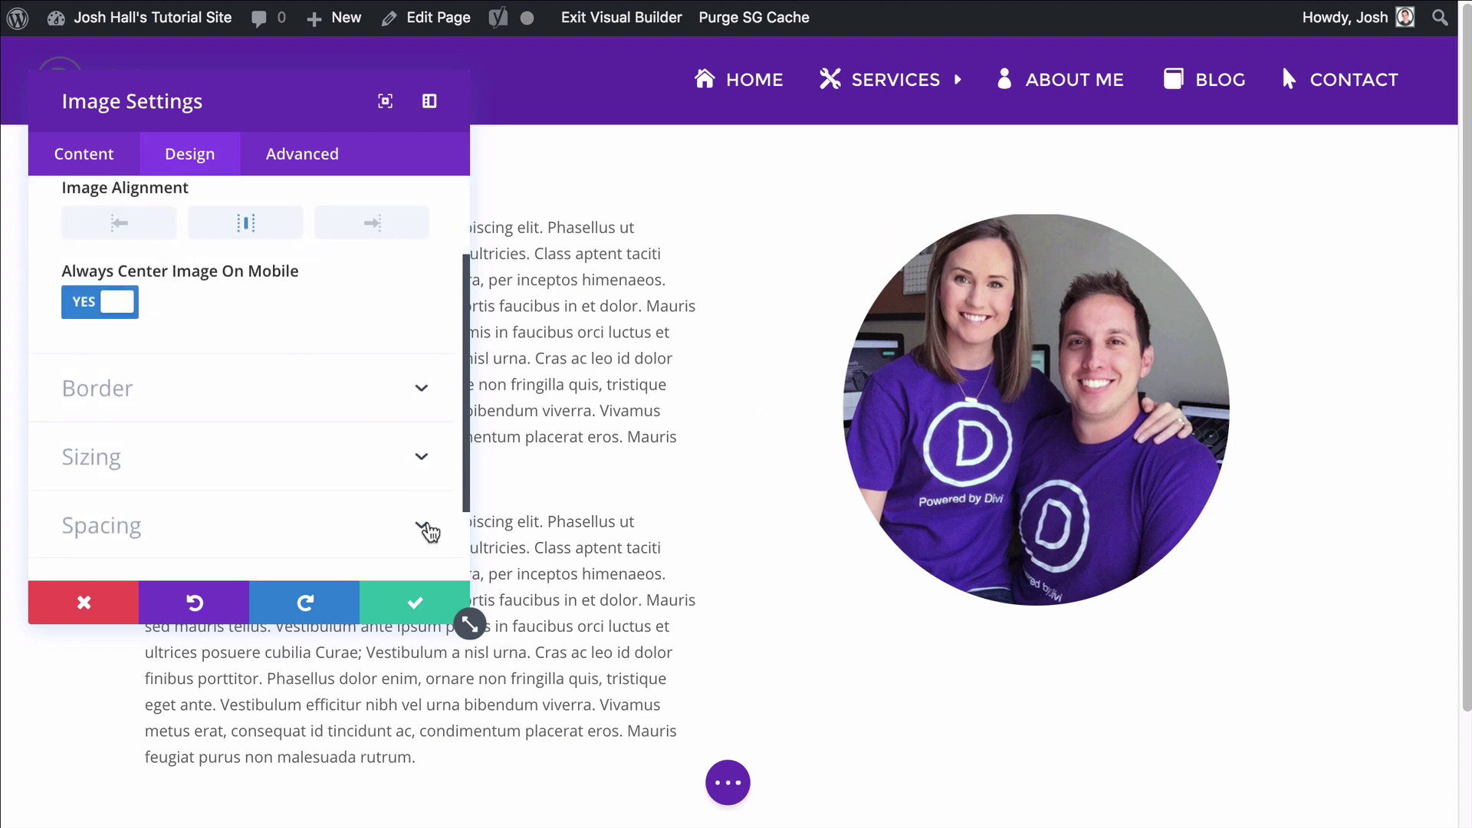
click(420, 601)
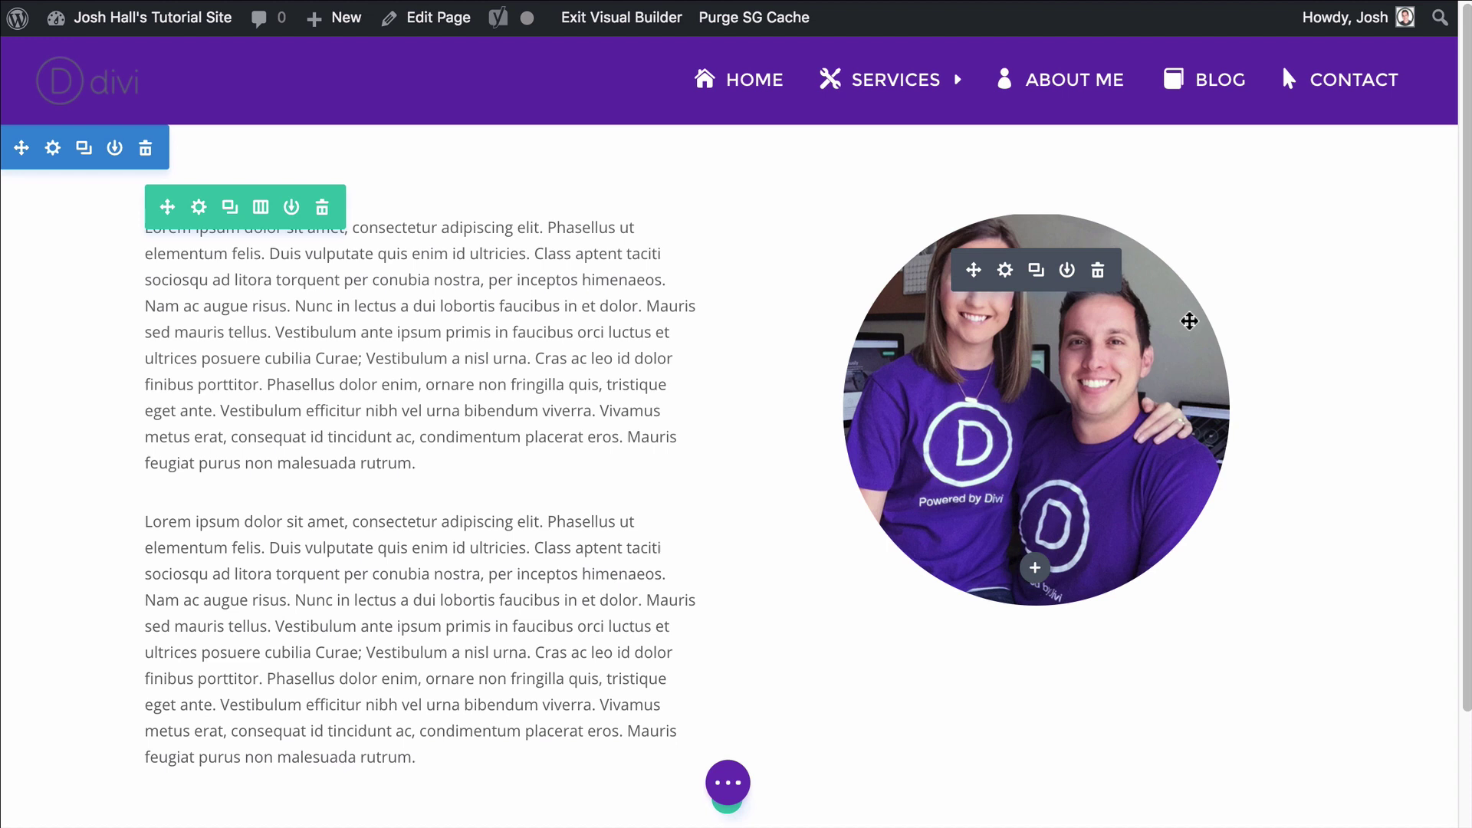
Step: Save the page with Cmd+S, exit the Visual Builder, and review the live page
scroll(1096, 525, down, 1)
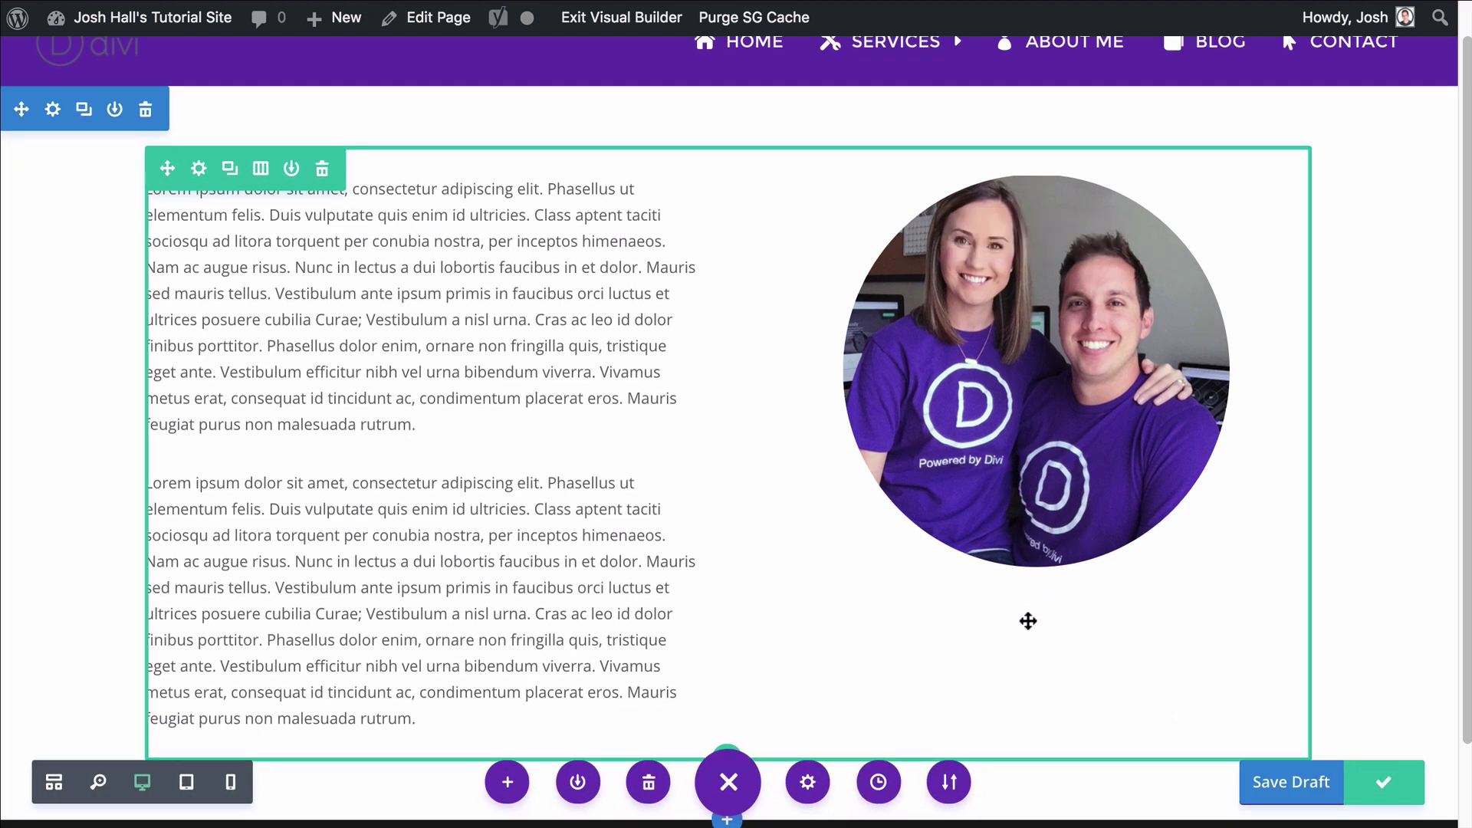
key(super+s)
scroll(765, 315, up, 1)
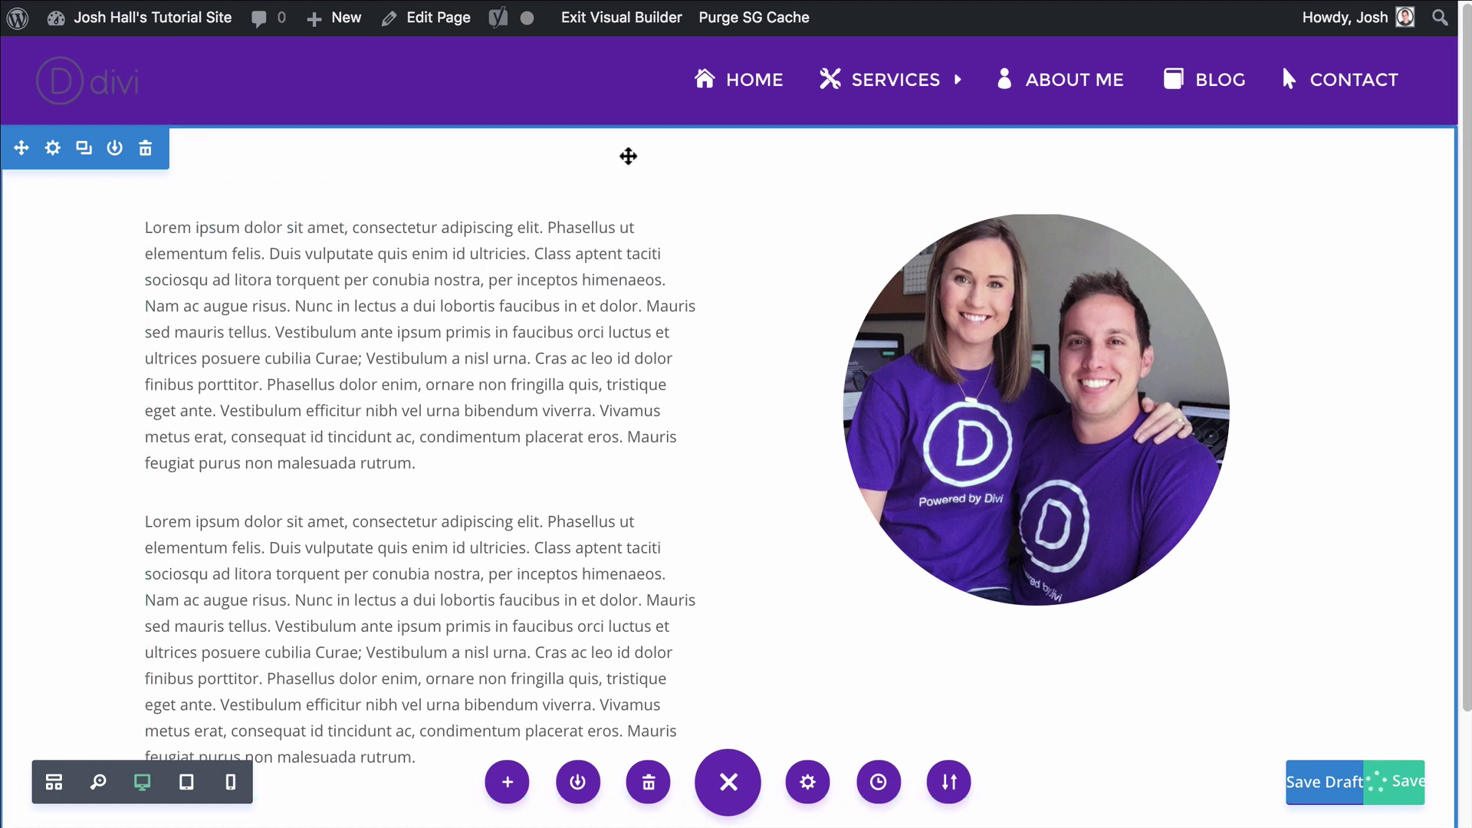
click(633, 27)
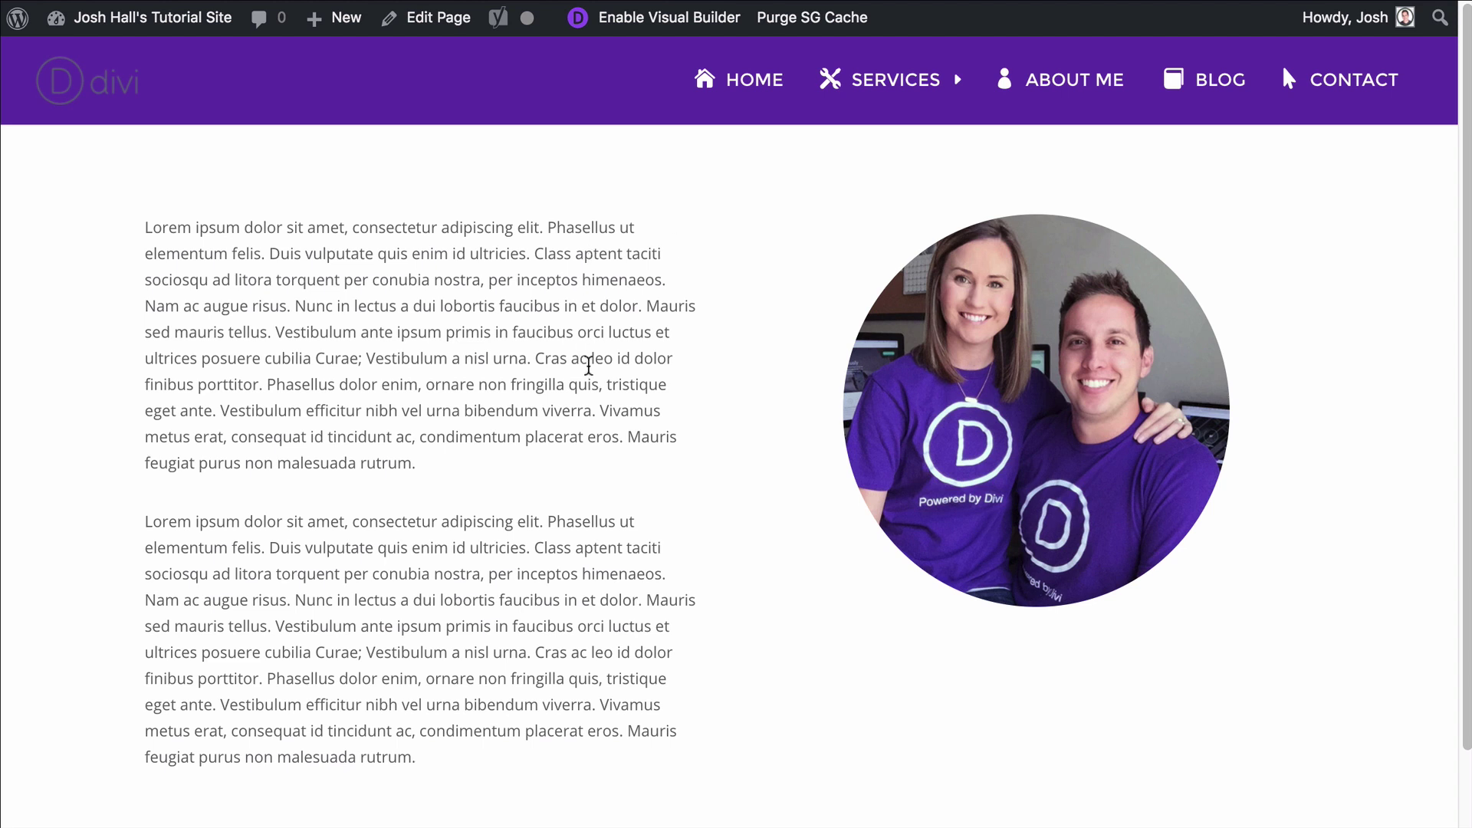
scroll(1044, 314, down, 1)
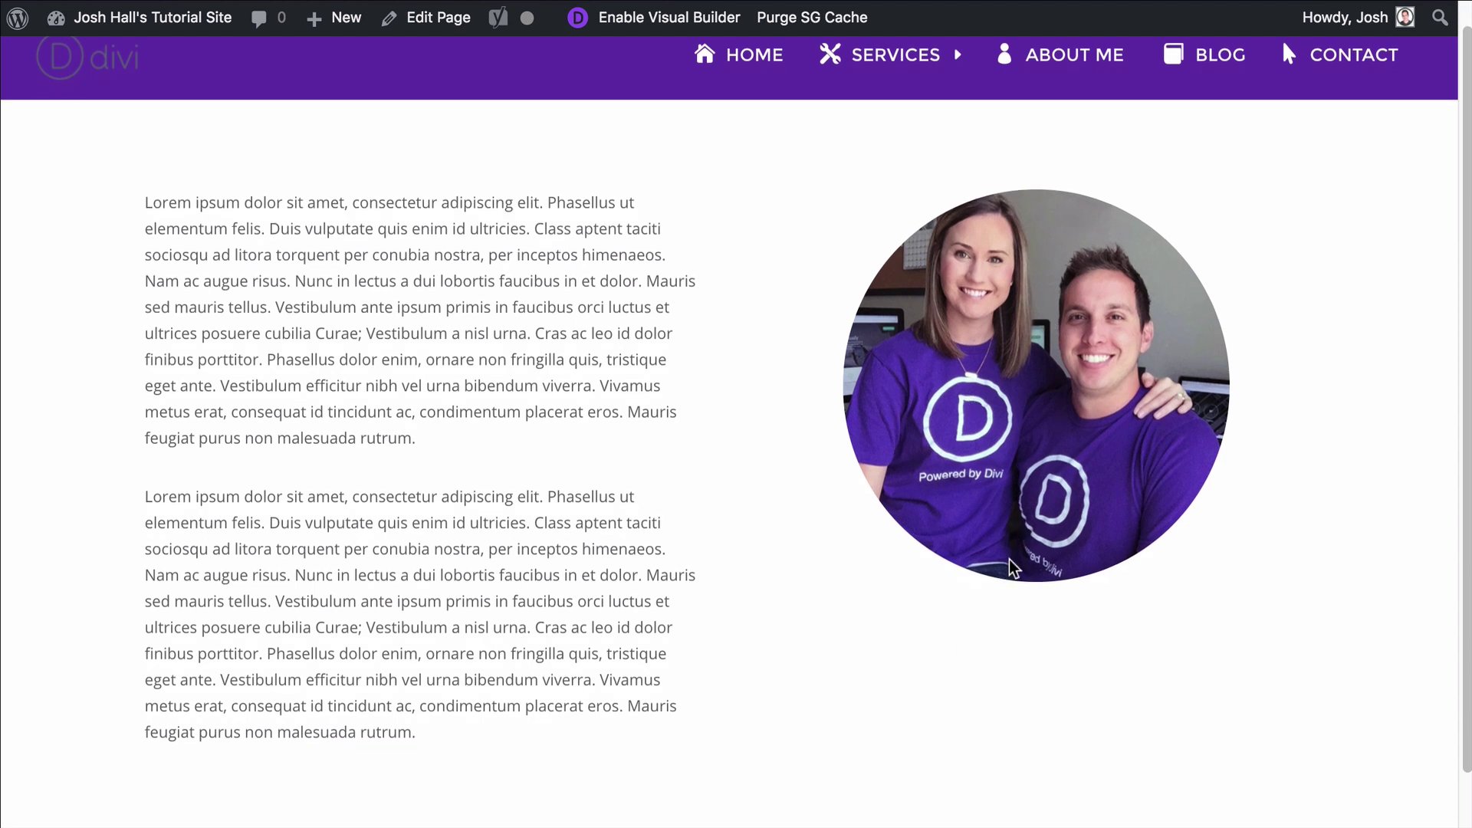
scroll(1005, 591, up, 1)
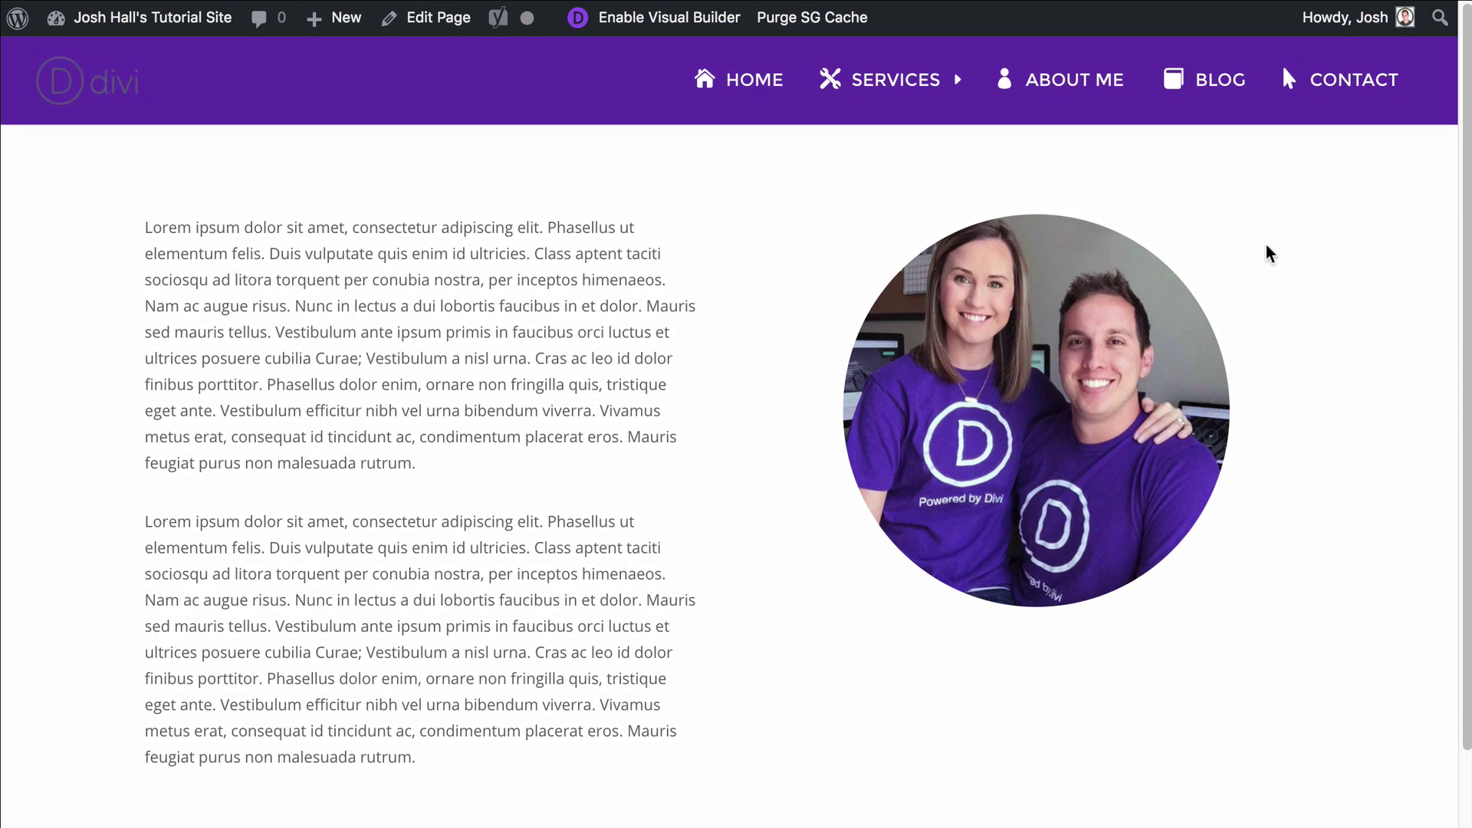
Step: Paste the .vertical-align rule (display: flex; flex-direction: column; justify-content: center) into Divi-Child style.css
key(super+Tab)
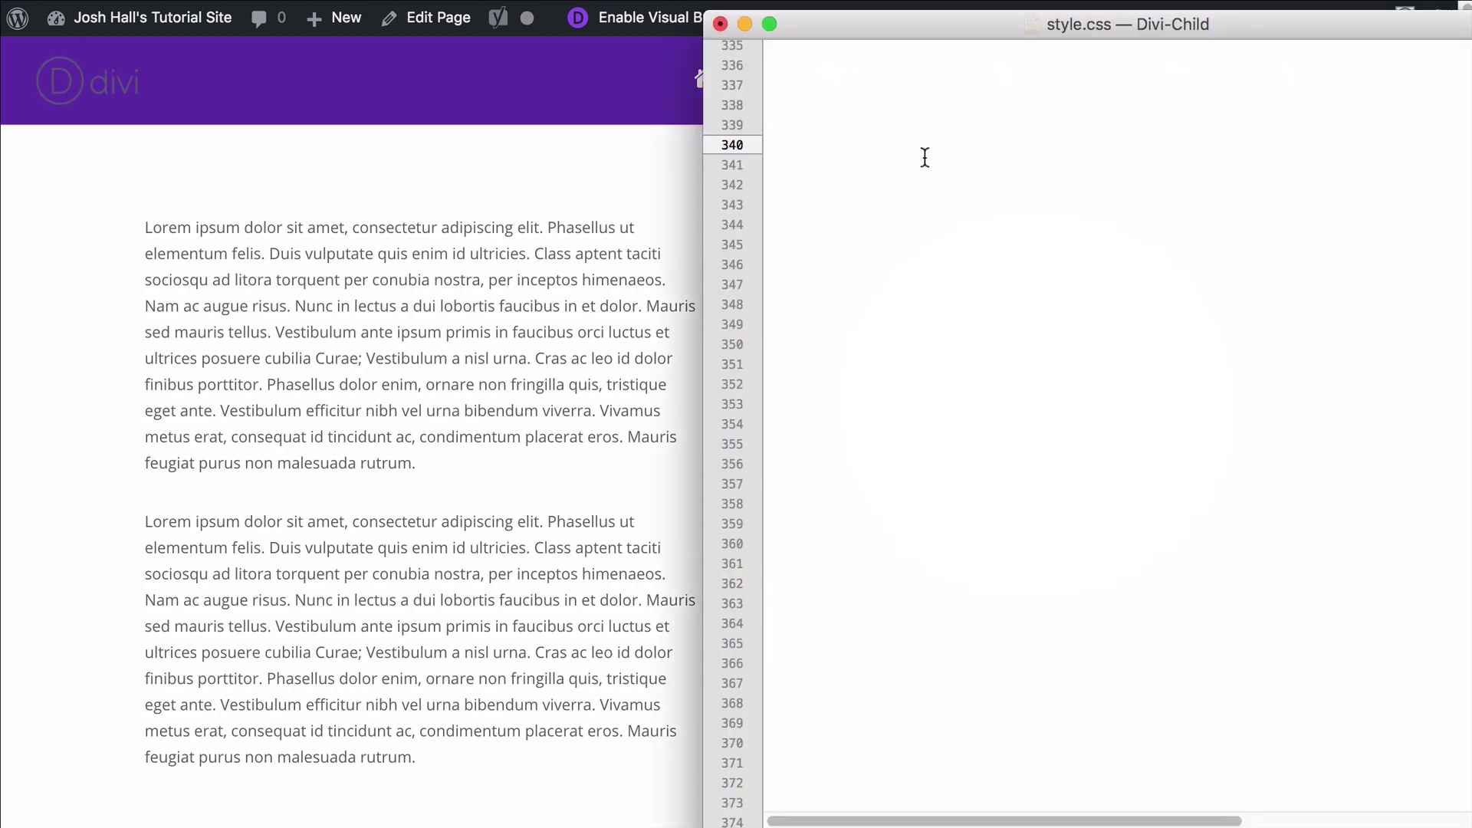
text(.vertical-align {     display: flex;     flex-direction: column;     justify-content: center; })
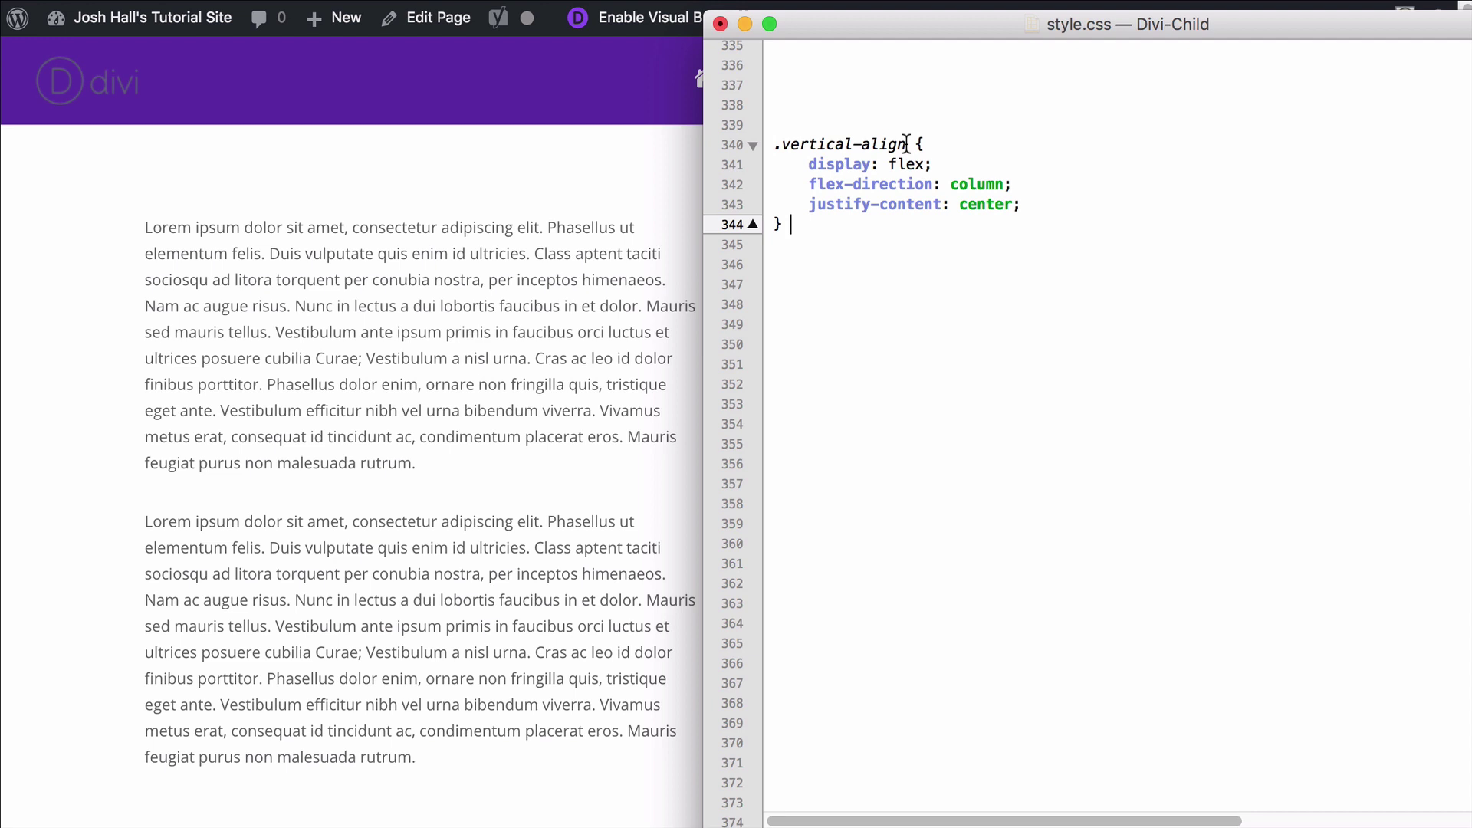
drag(906, 143, 779, 145)
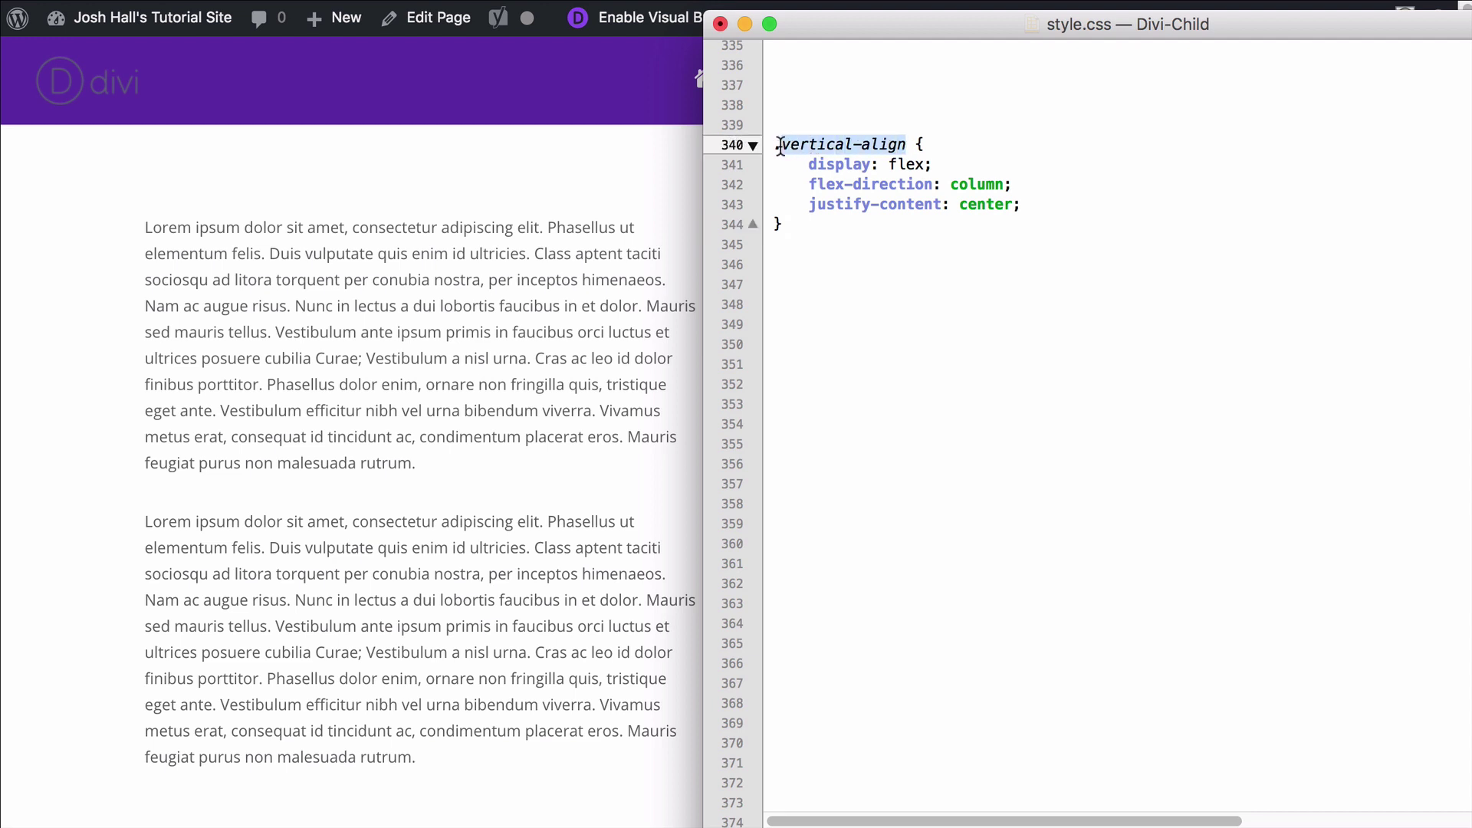
click(959, 159)
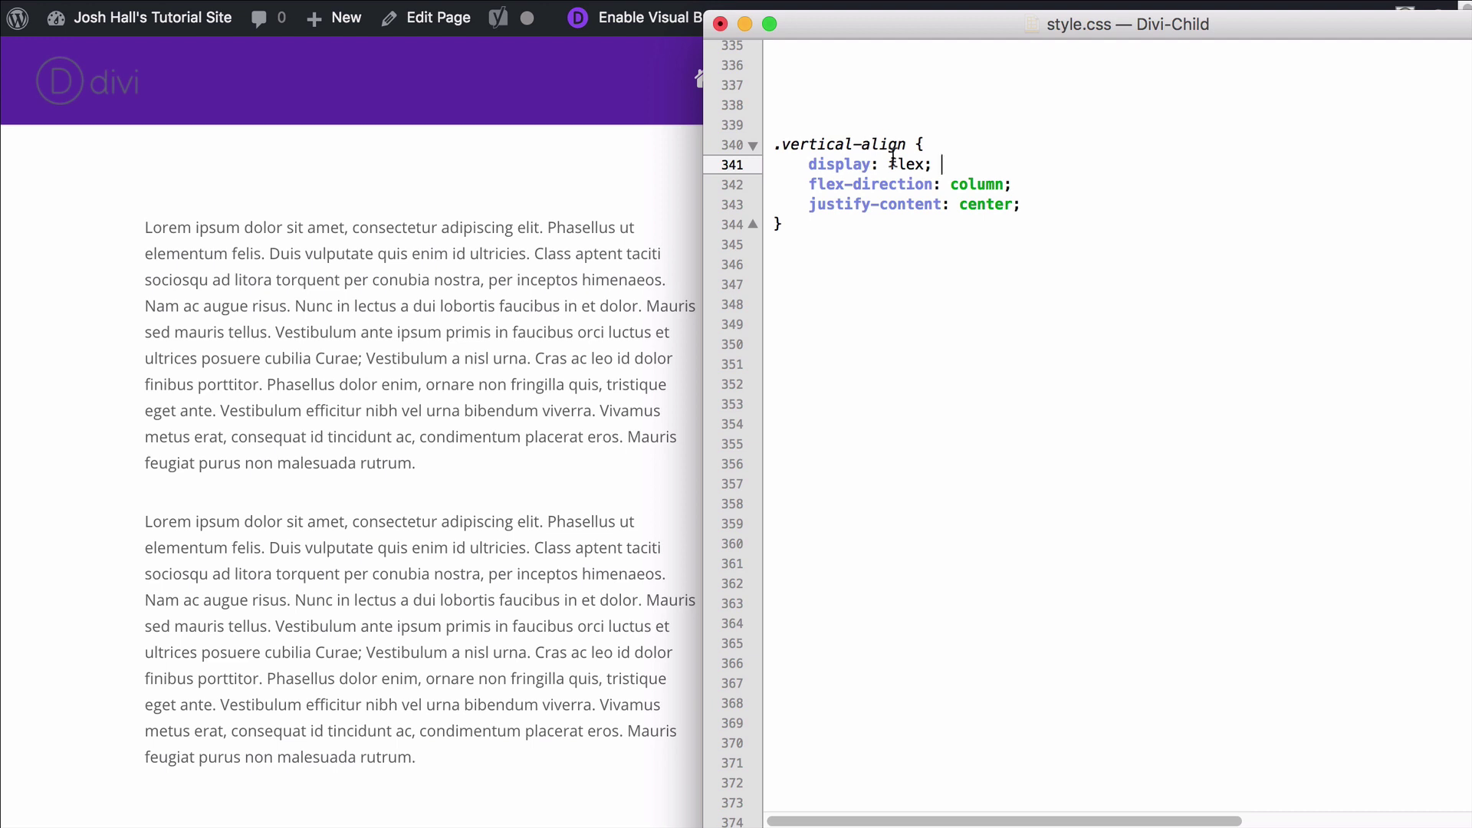
drag(1020, 205, 802, 207)
click(908, 205)
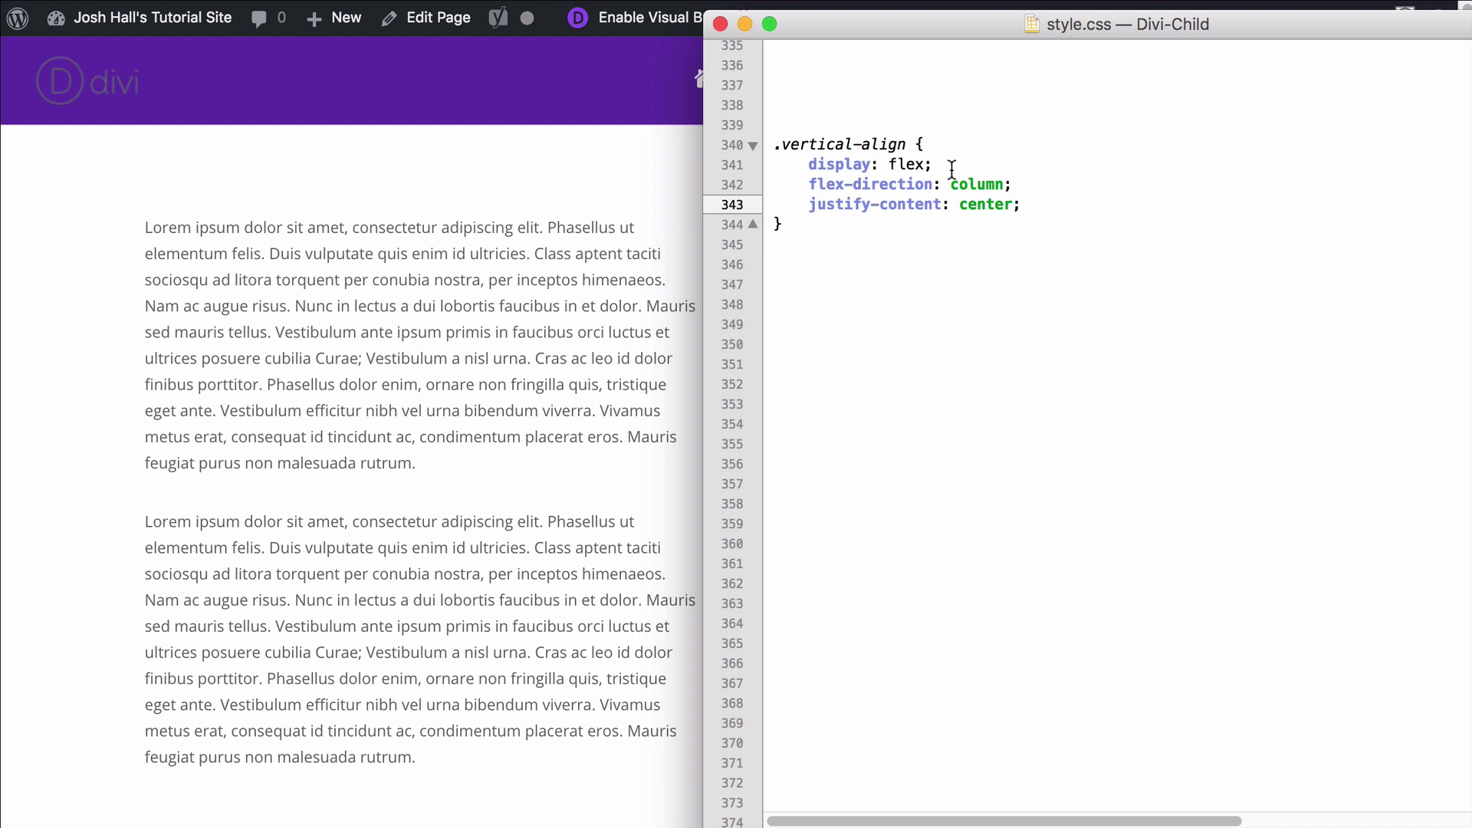
drag(905, 144, 785, 146)
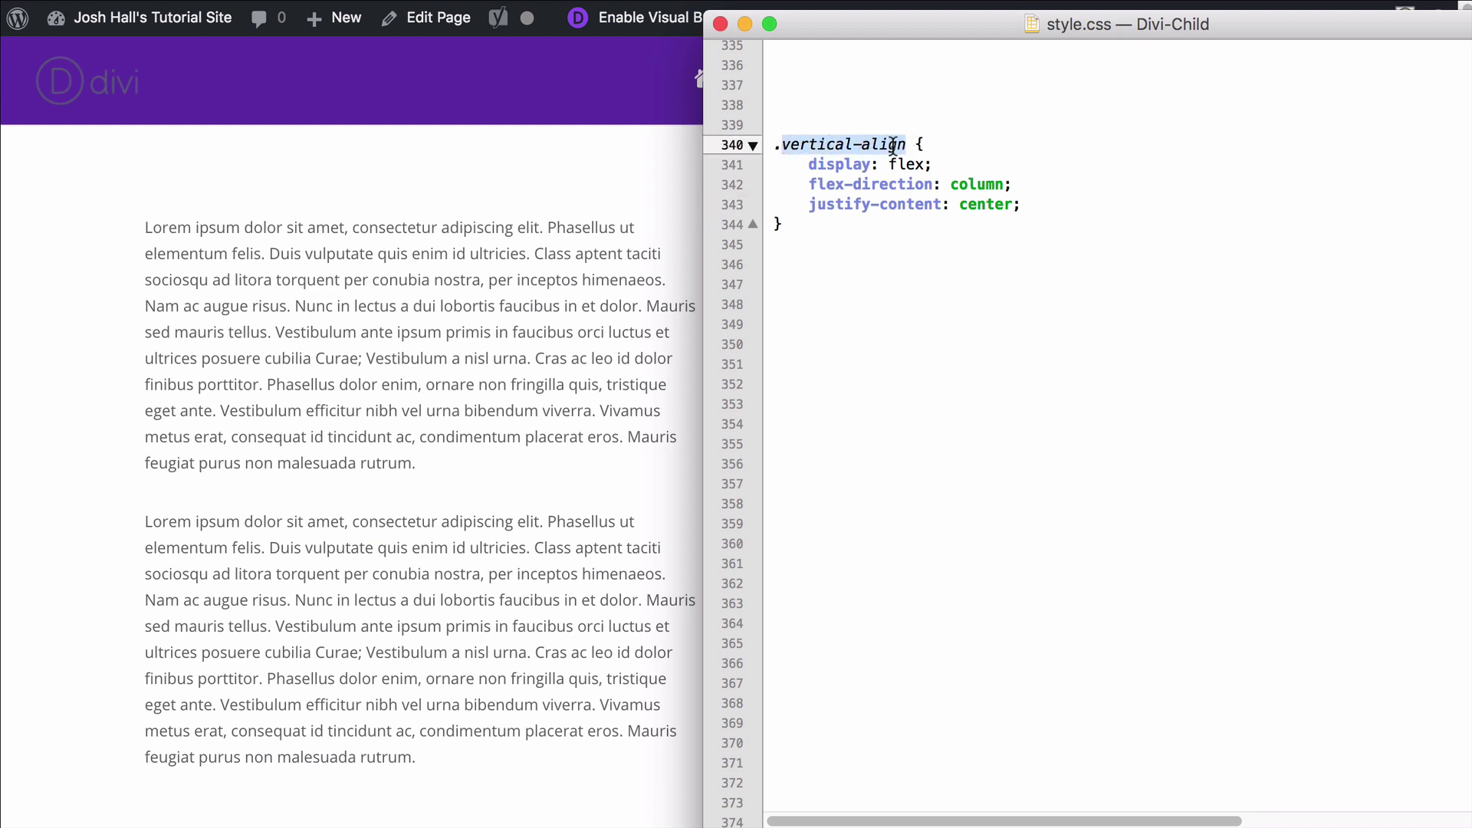
click(602, 149)
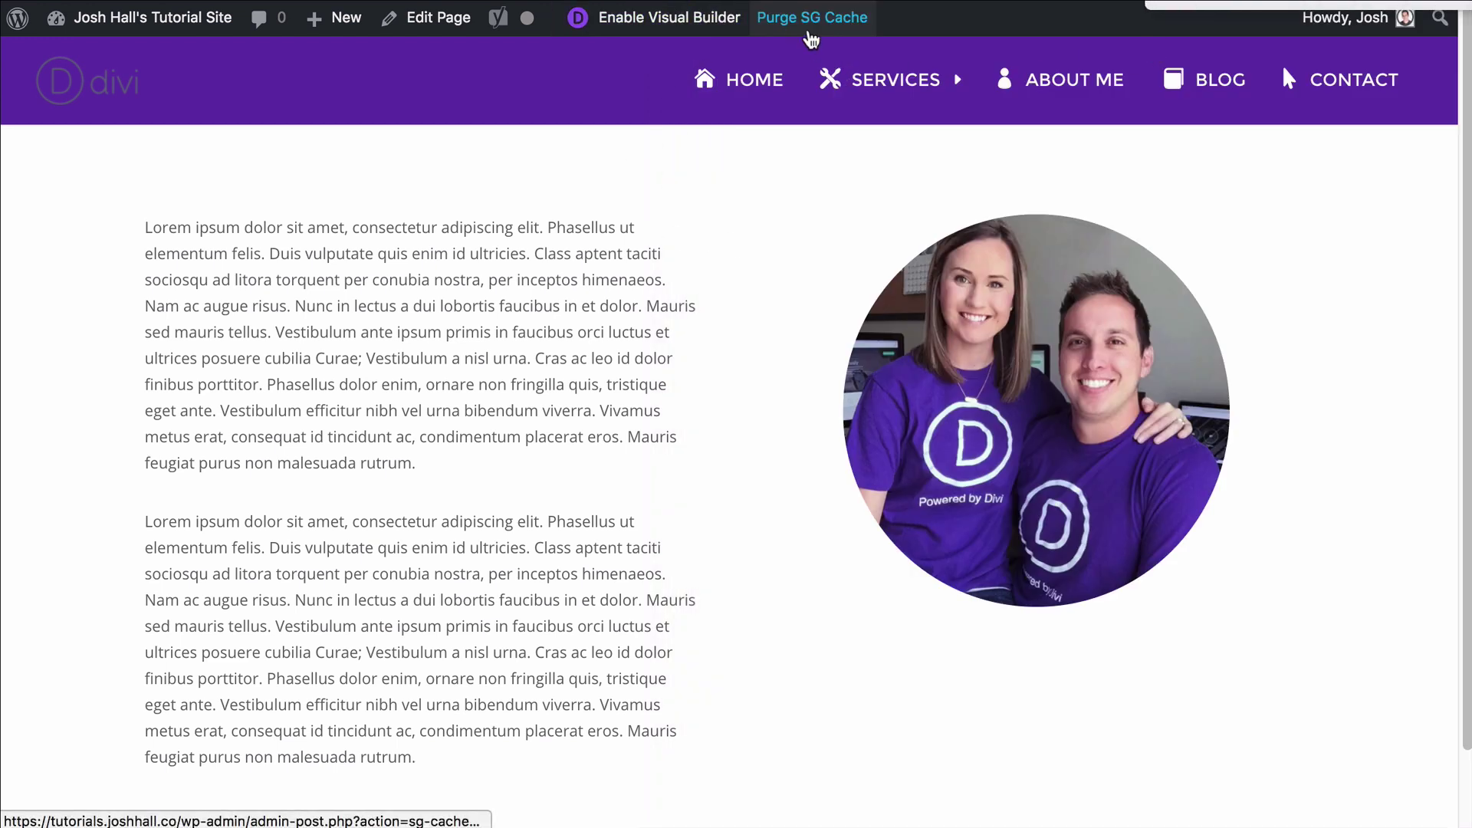
Step: Purge the SG cache and re-enable the Visual Builder on the page
click(811, 18)
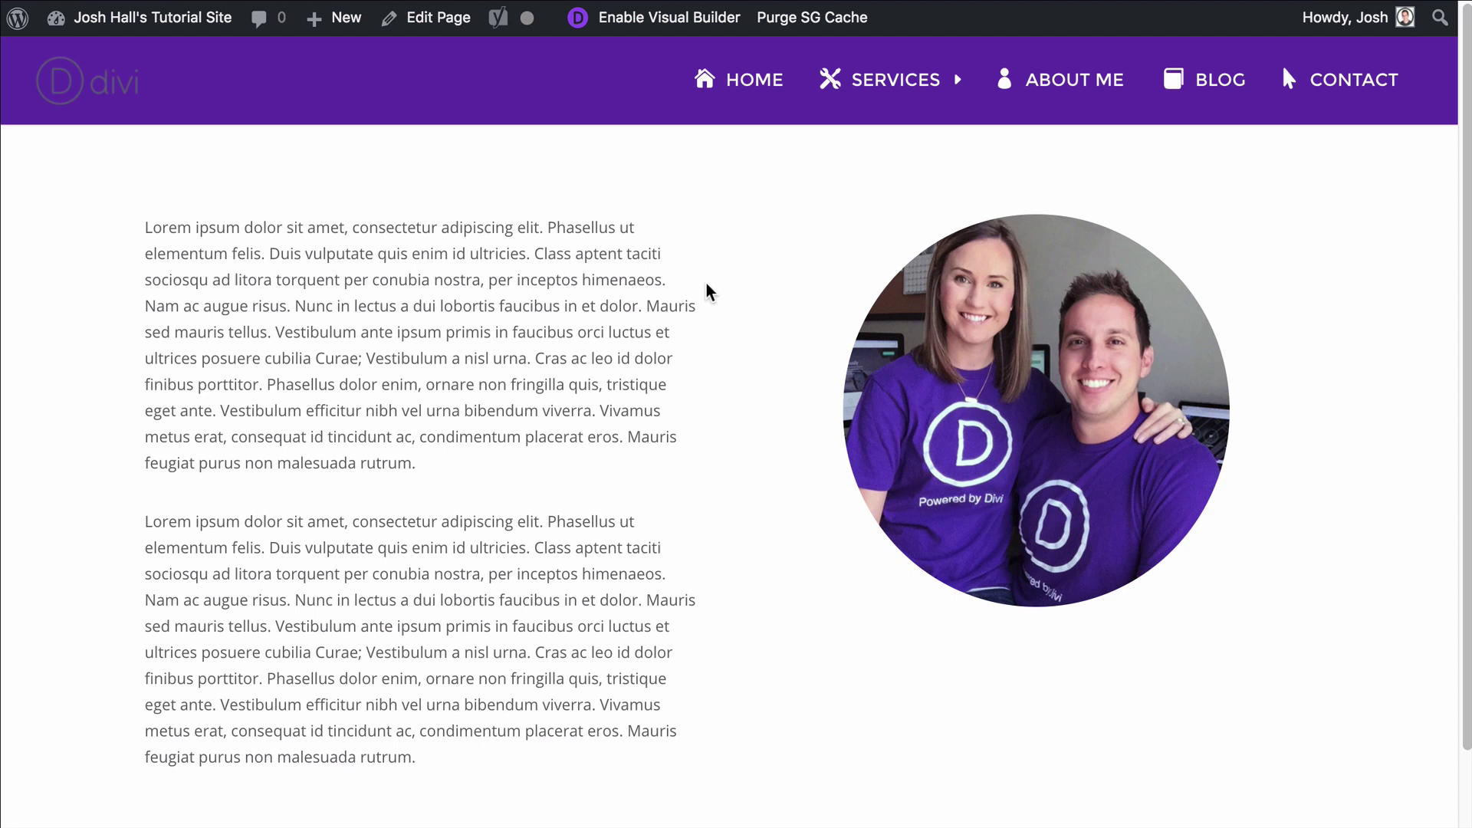
click(652, 25)
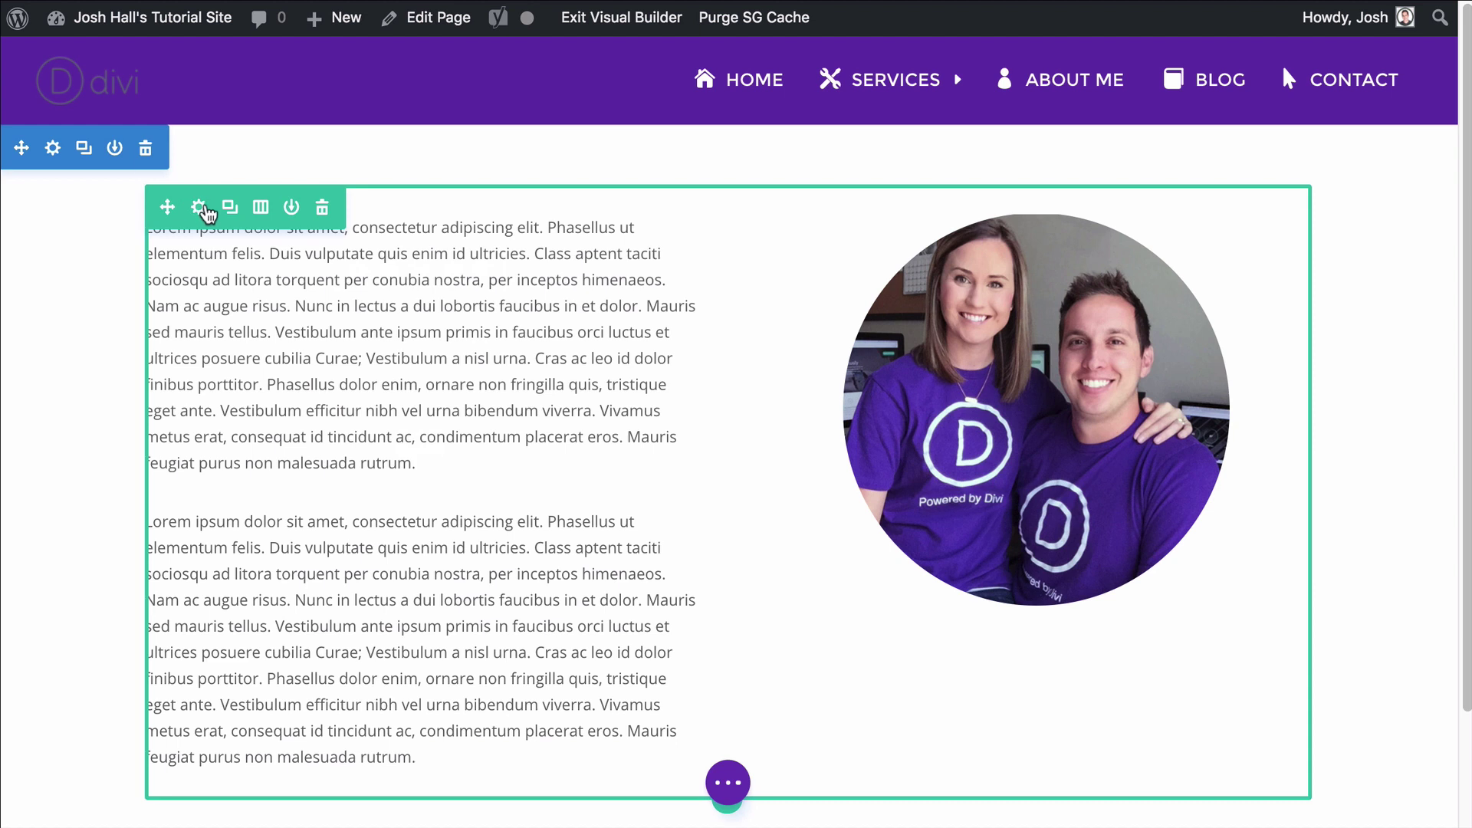
Step: Switch Equalize Column Heights to YES in the row's Design > Sizing settings
click(201, 208)
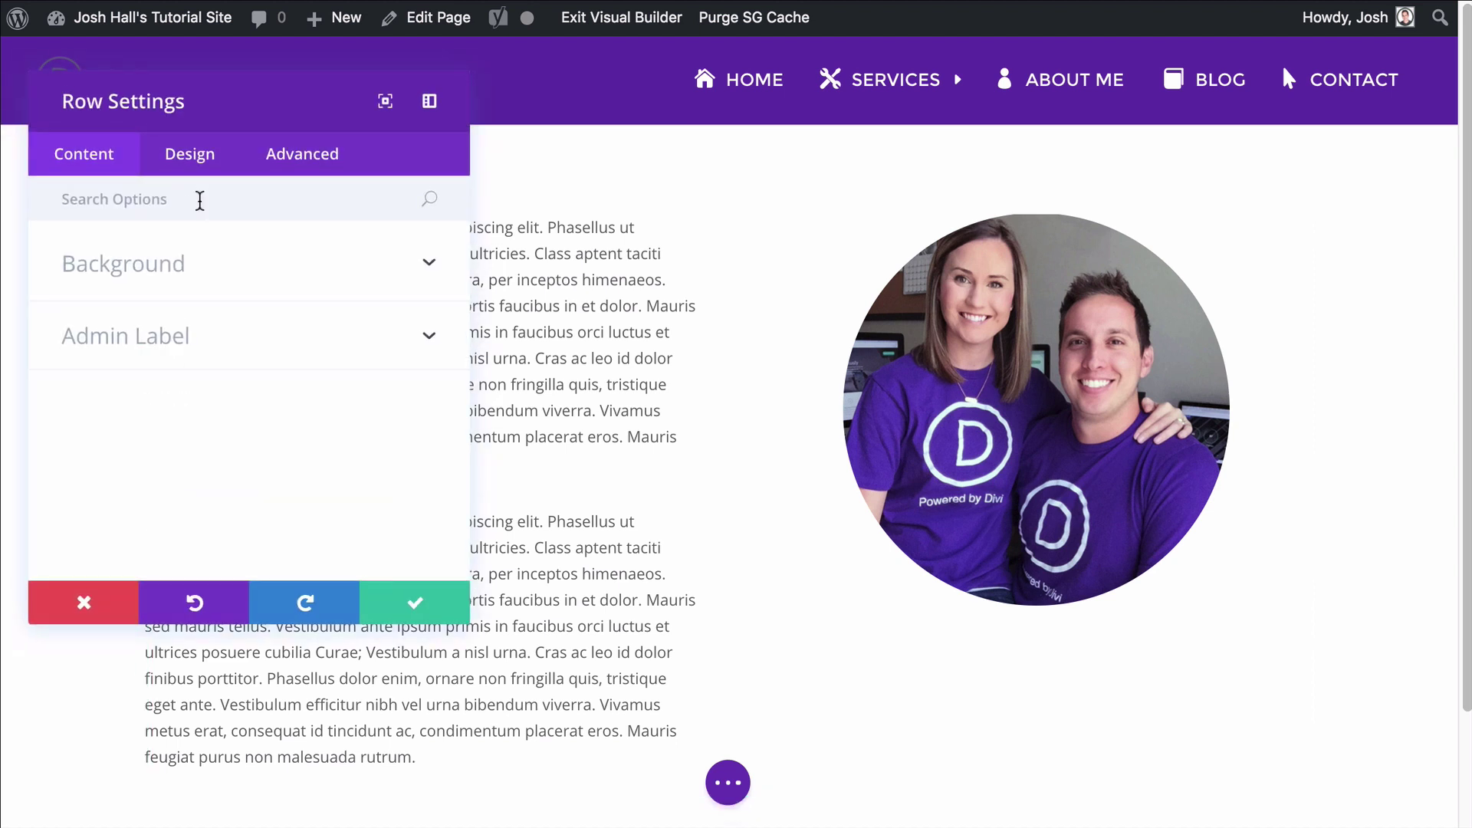
click(193, 170)
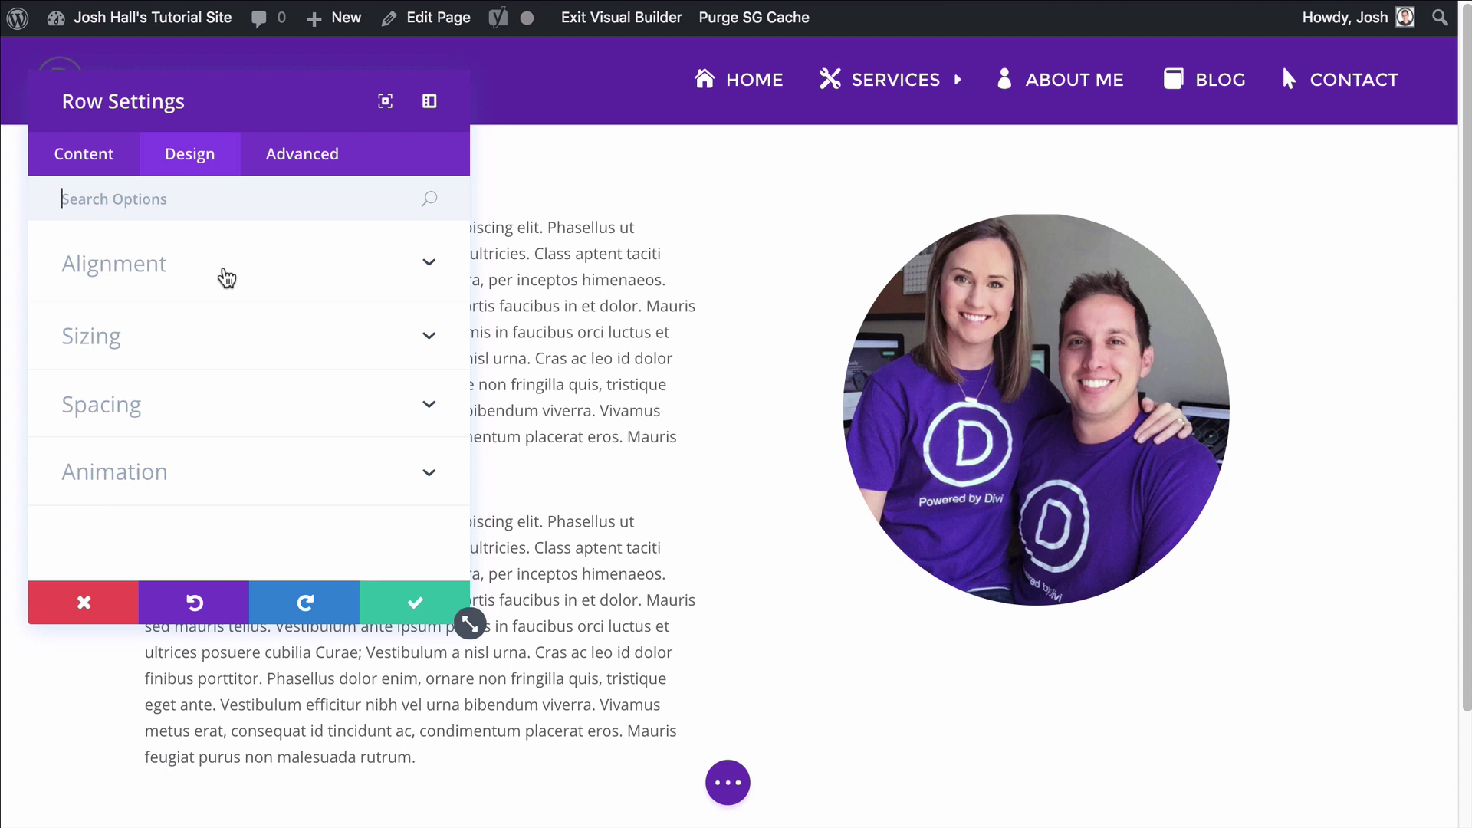
click(187, 405)
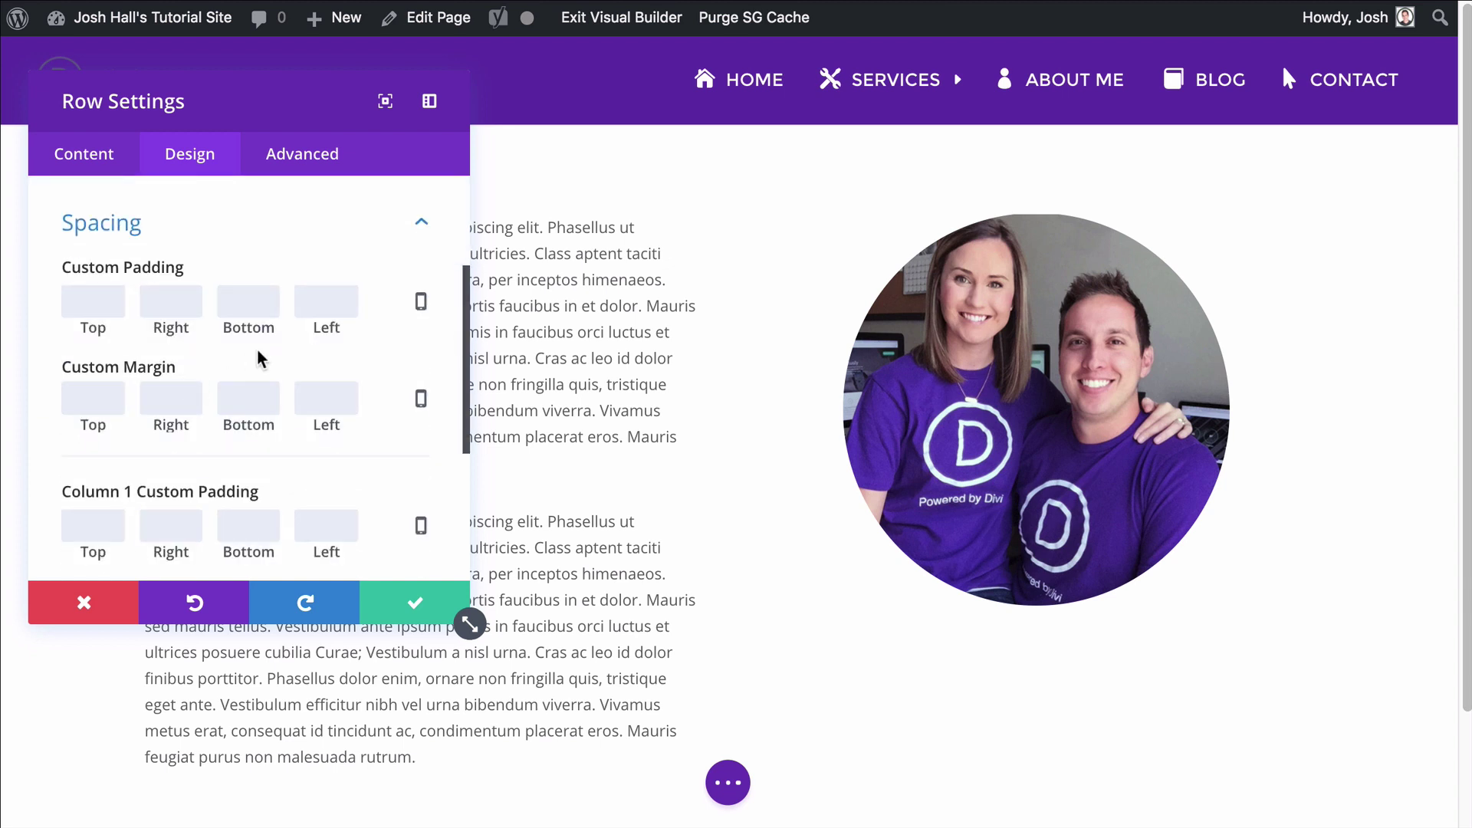
scroll(258, 357, up, 5)
click(217, 259)
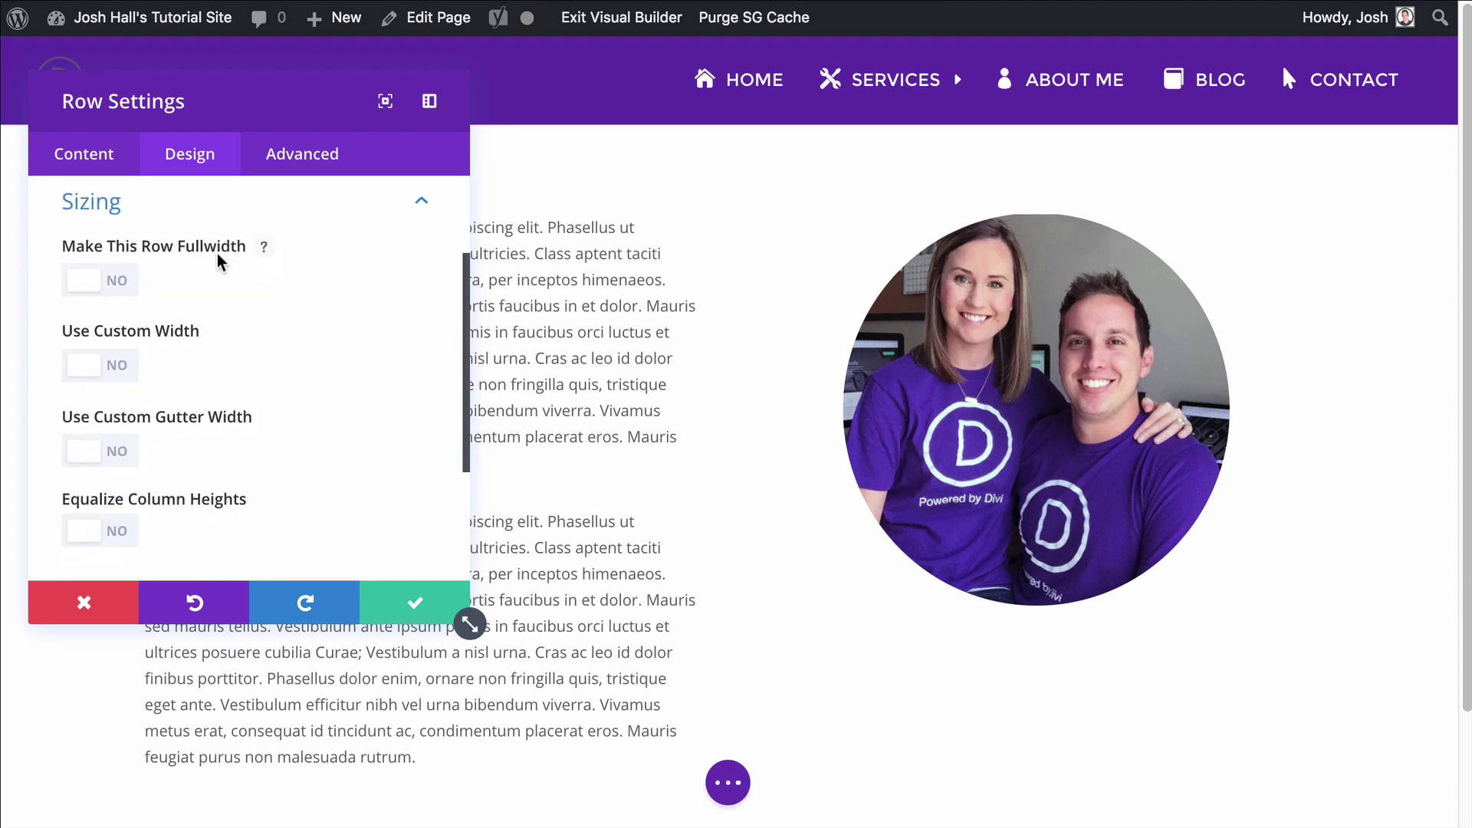
scroll(218, 260, down, 1)
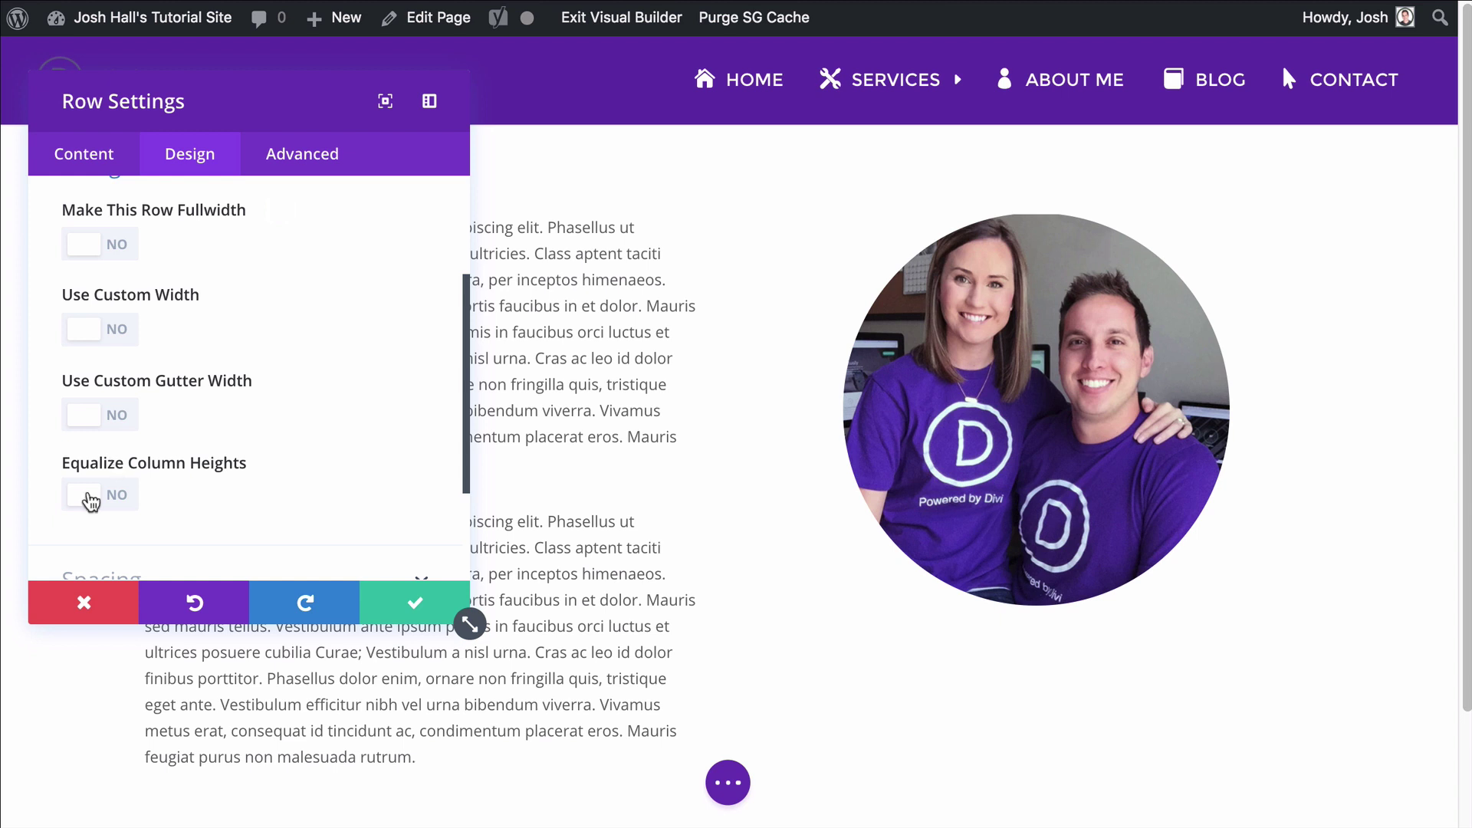
click(98, 501)
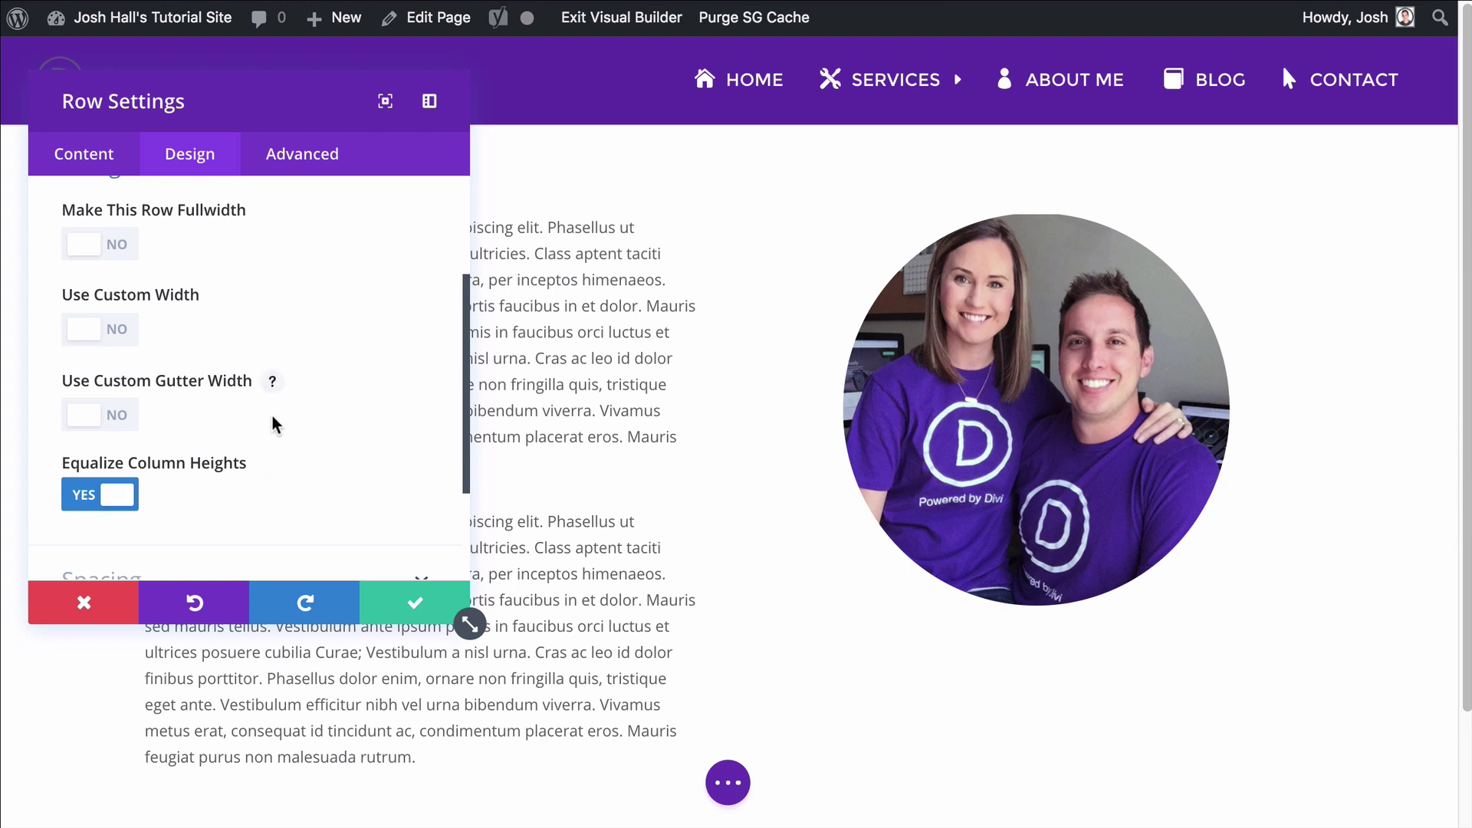
scroll(321, 380, up, 1)
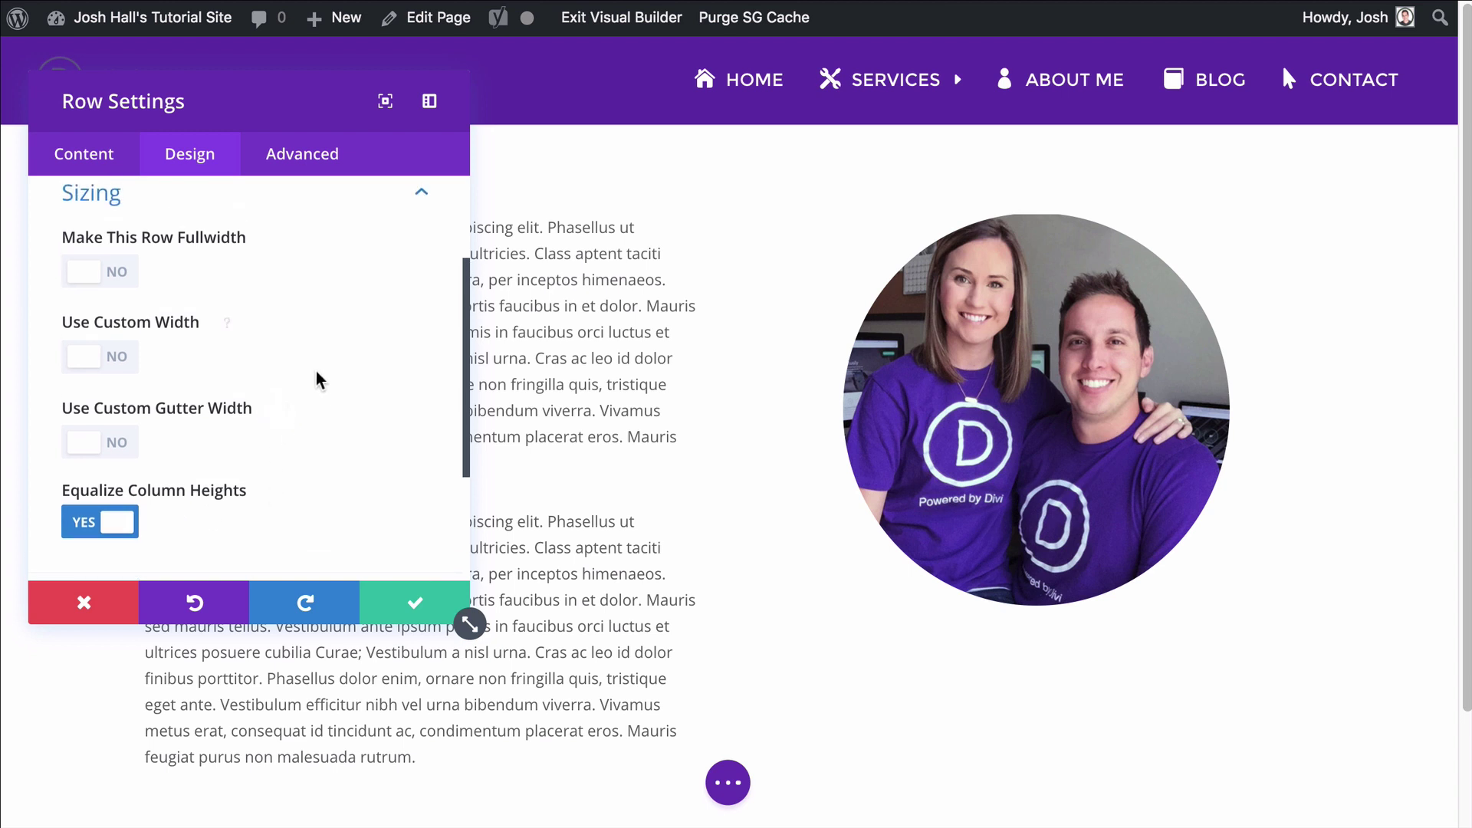
scroll(321, 381, down, 1)
scroll(320, 381, up, 1)
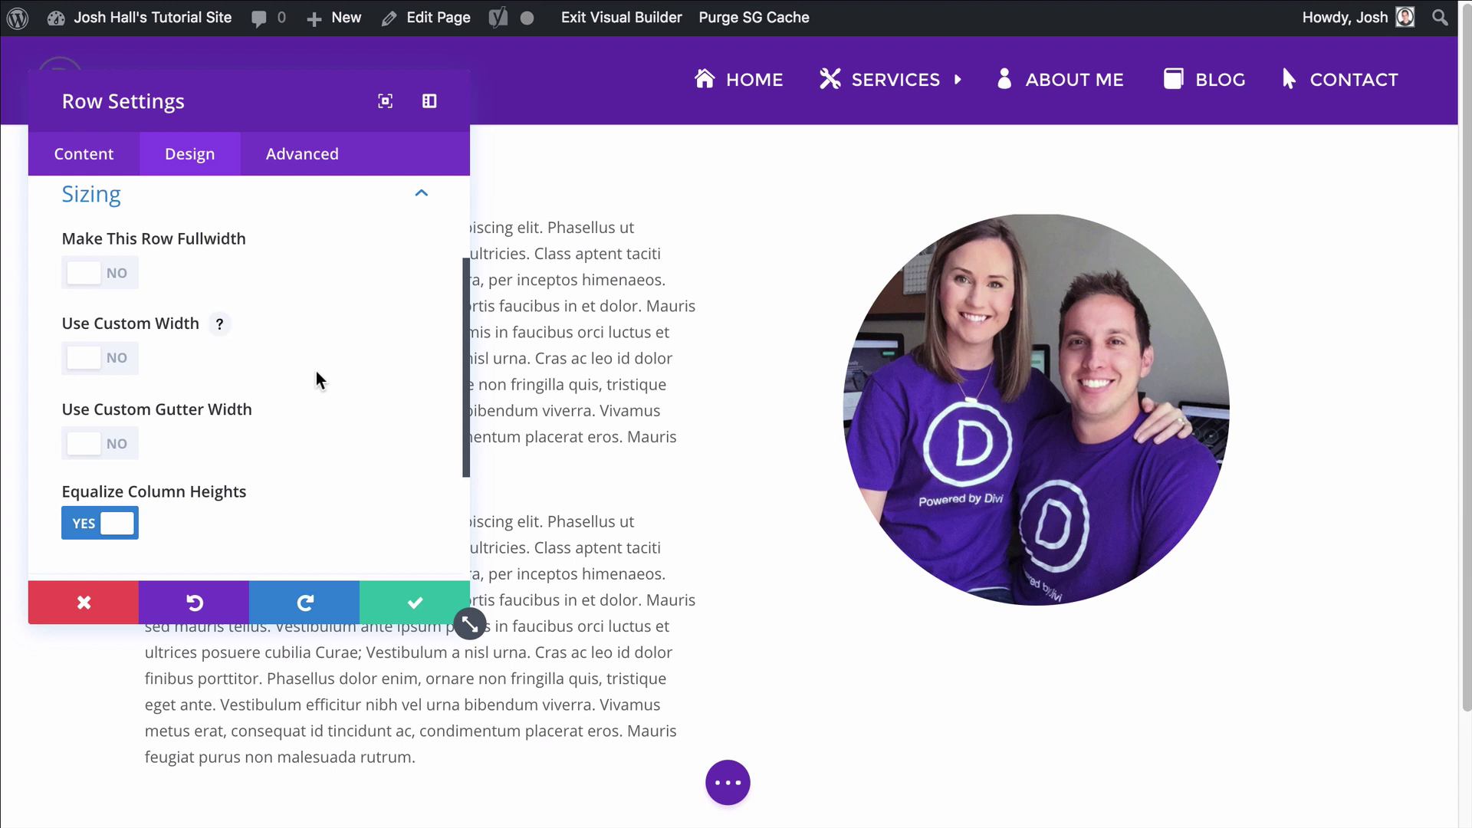
scroll(320, 381, up, 1)
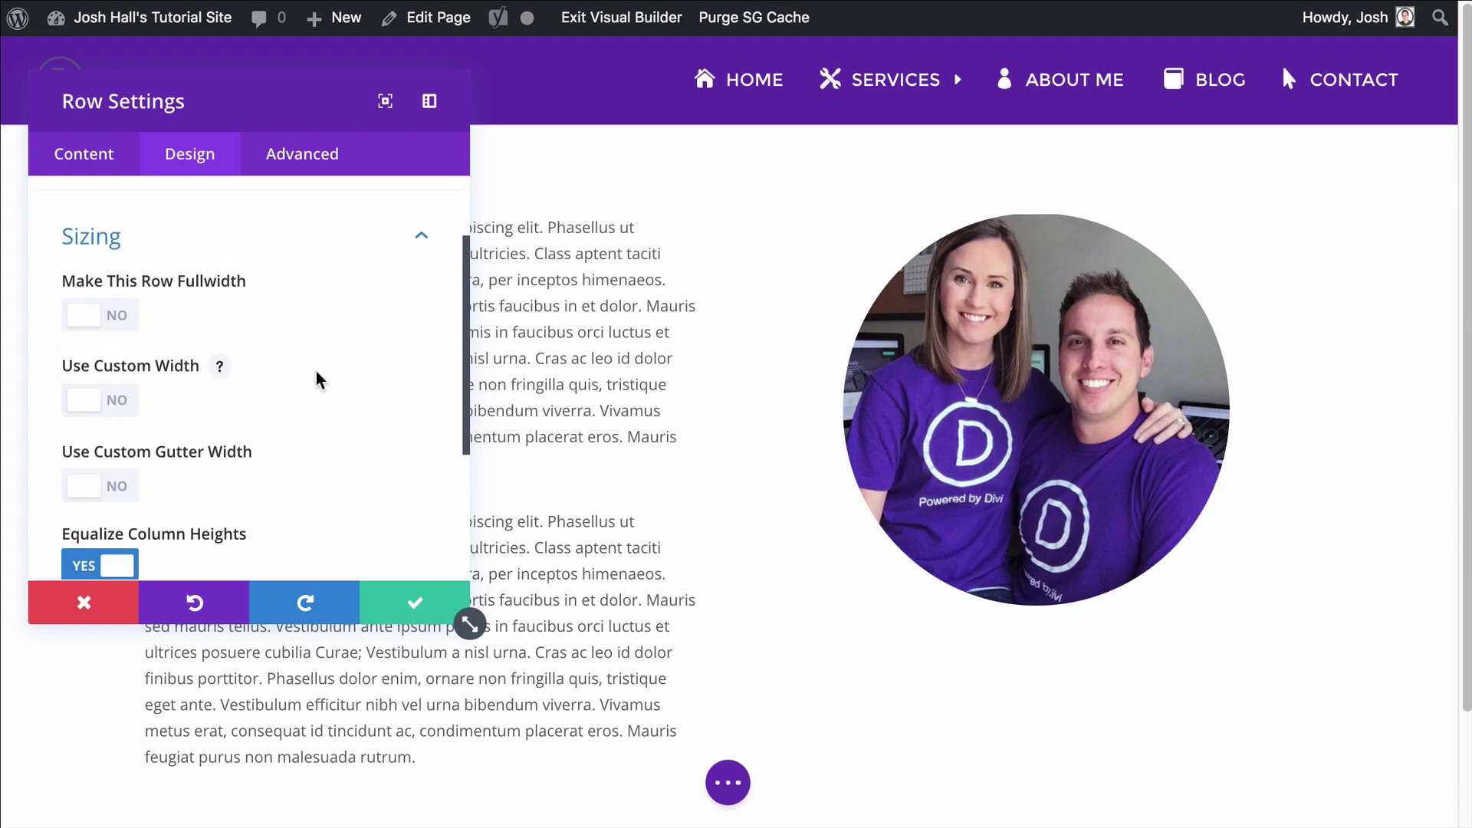
scroll(321, 381, up, 2)
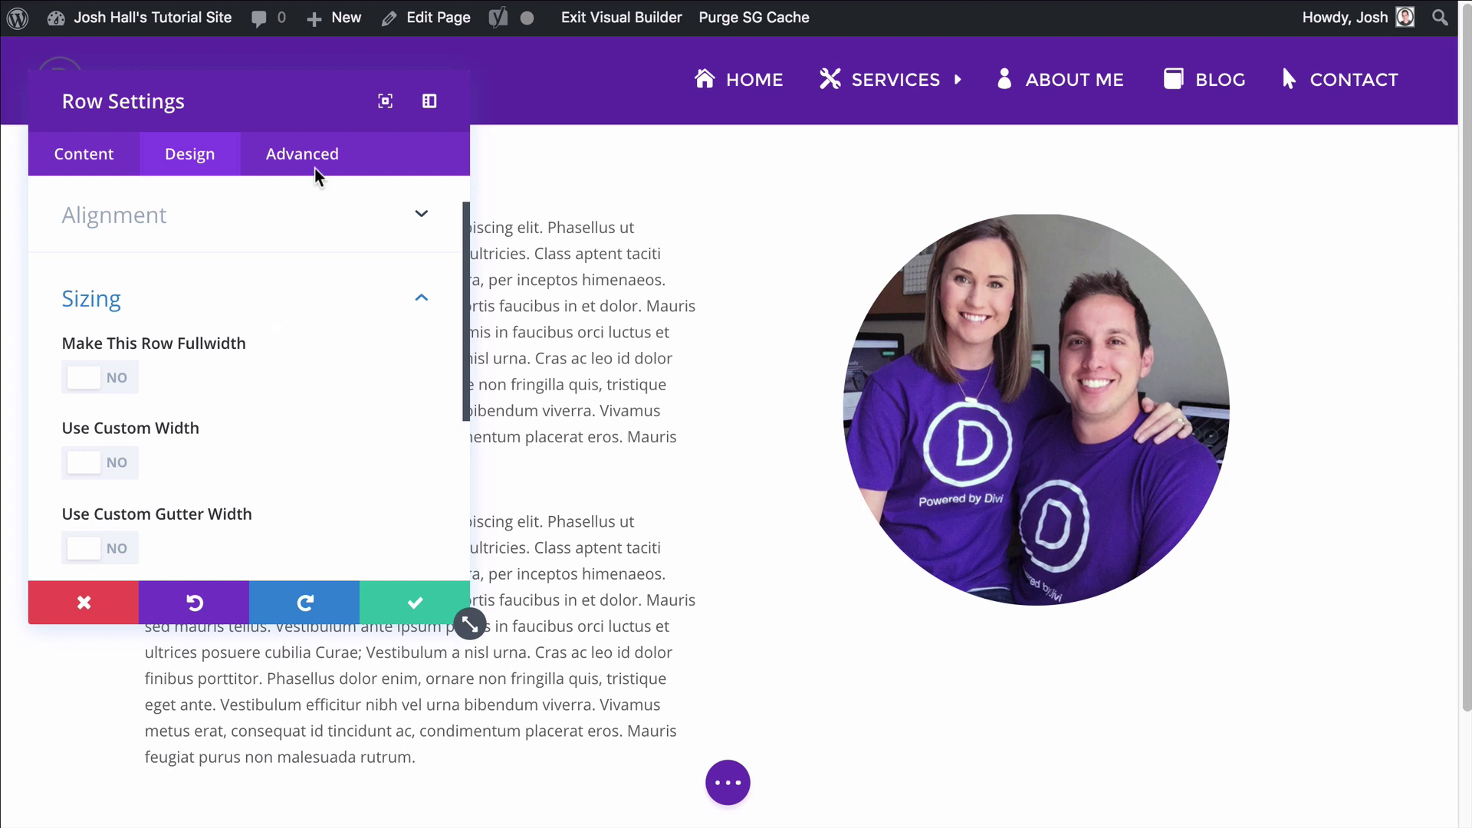
Step: Enter vertical-align as the Column 1 CSS Class in the row's Advanced settings
click(292, 156)
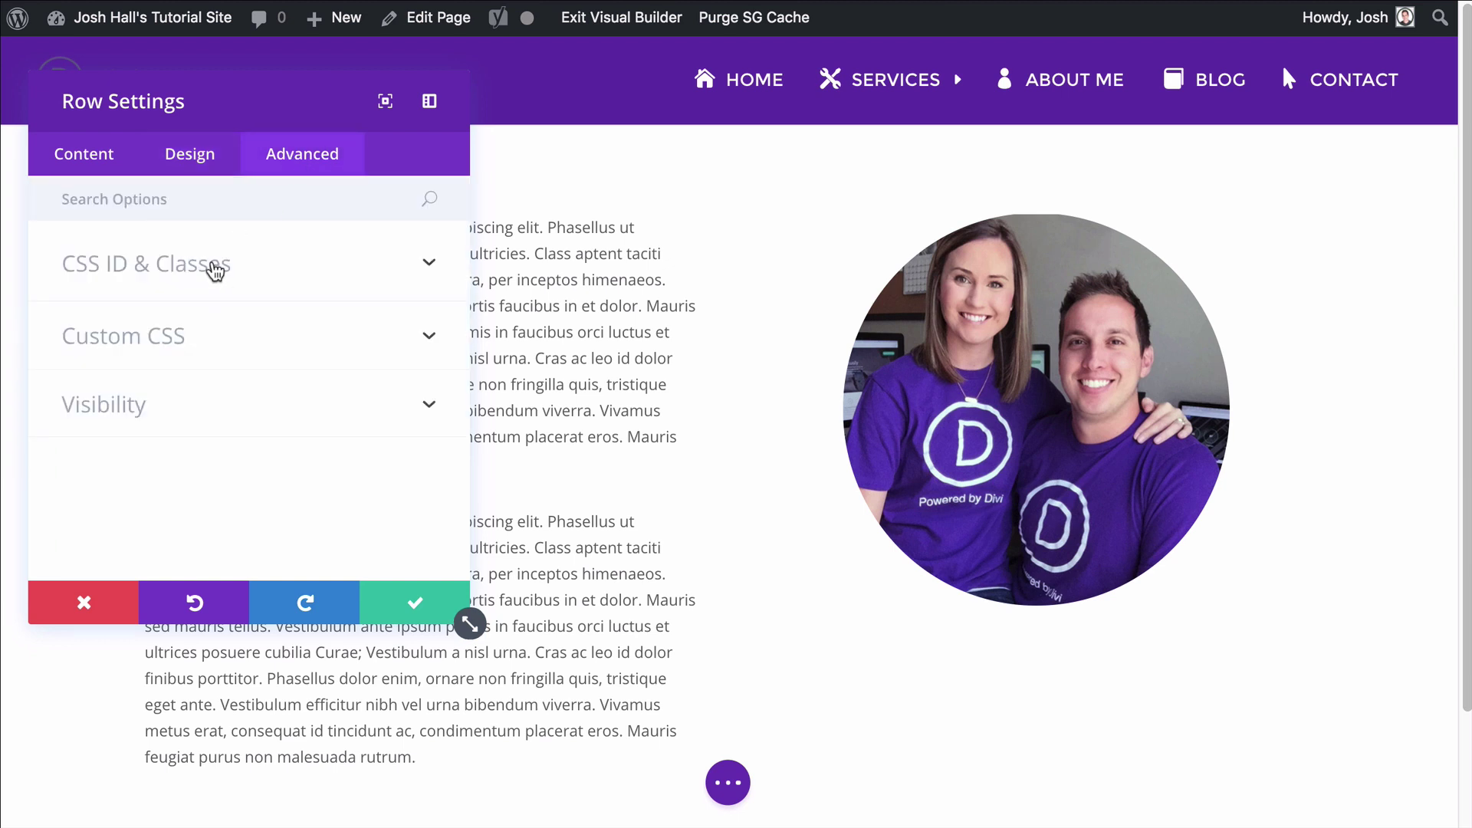
click(292, 269)
scroll(260, 302, down, 1)
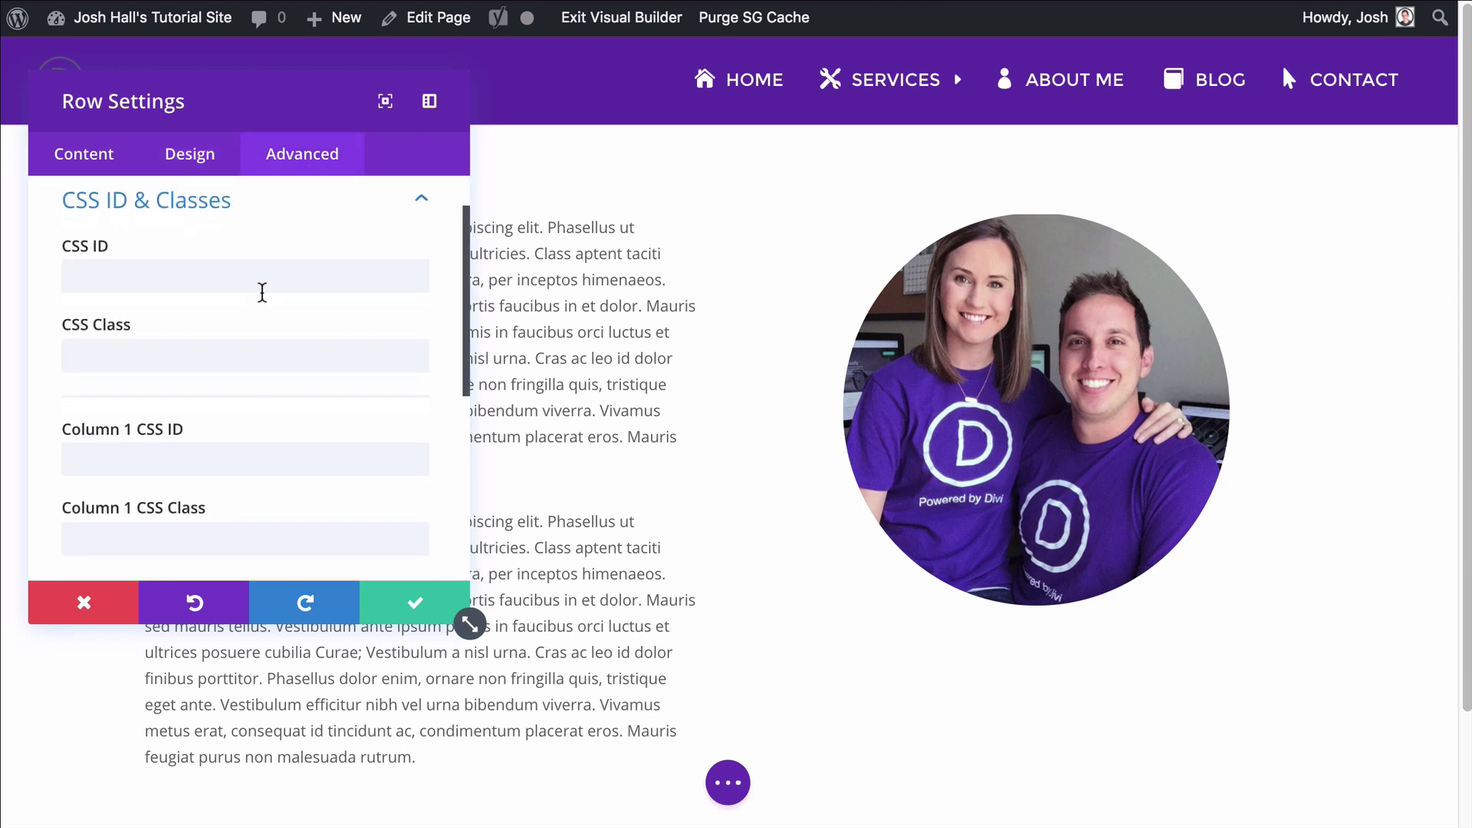
scroll(261, 292, down, 1)
scroll(259, 294, up, 2)
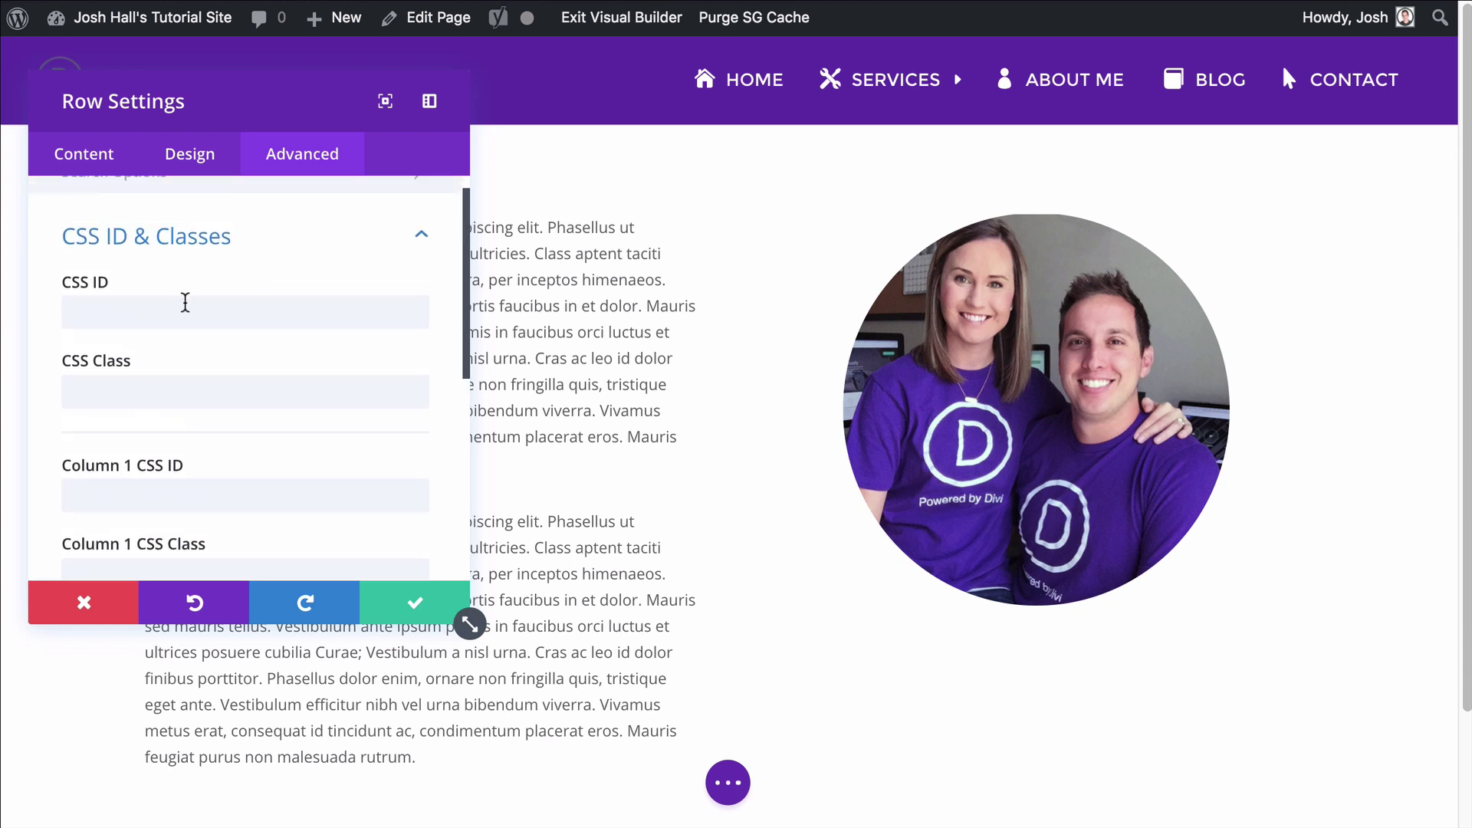
scroll(283, 367, down, 3)
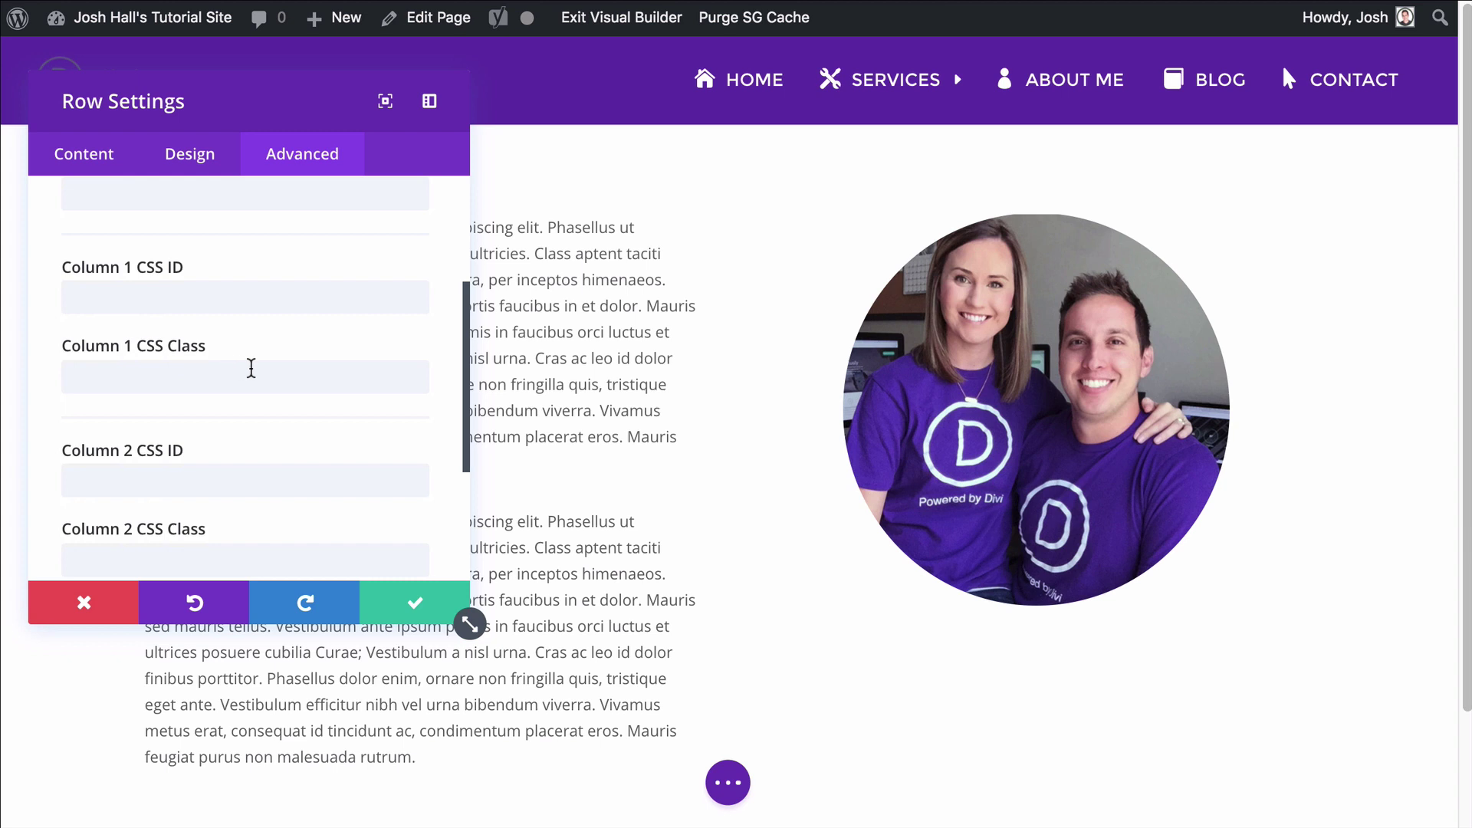
click(248, 369)
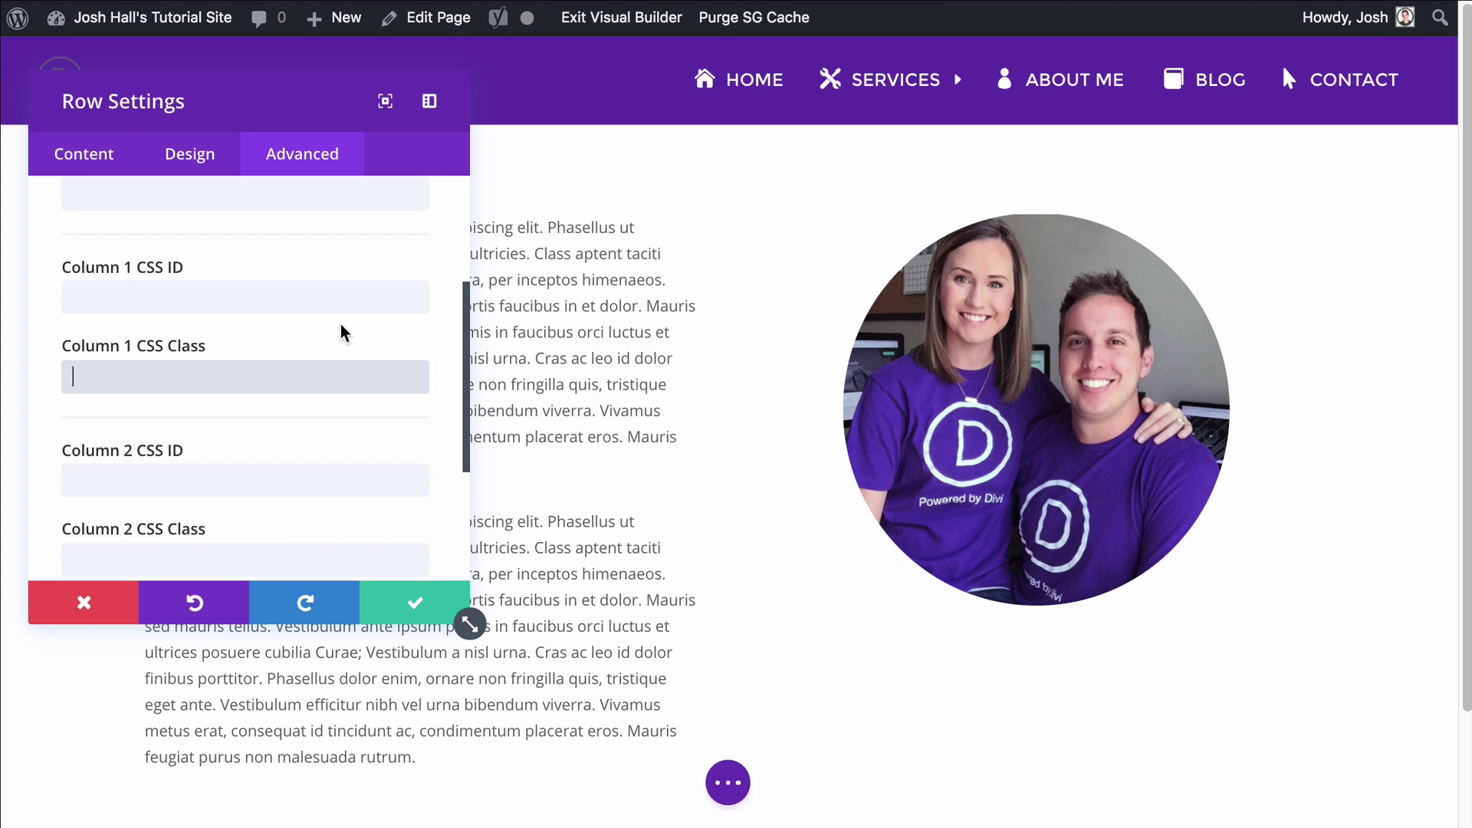
text(vertical-align)
click(289, 325)
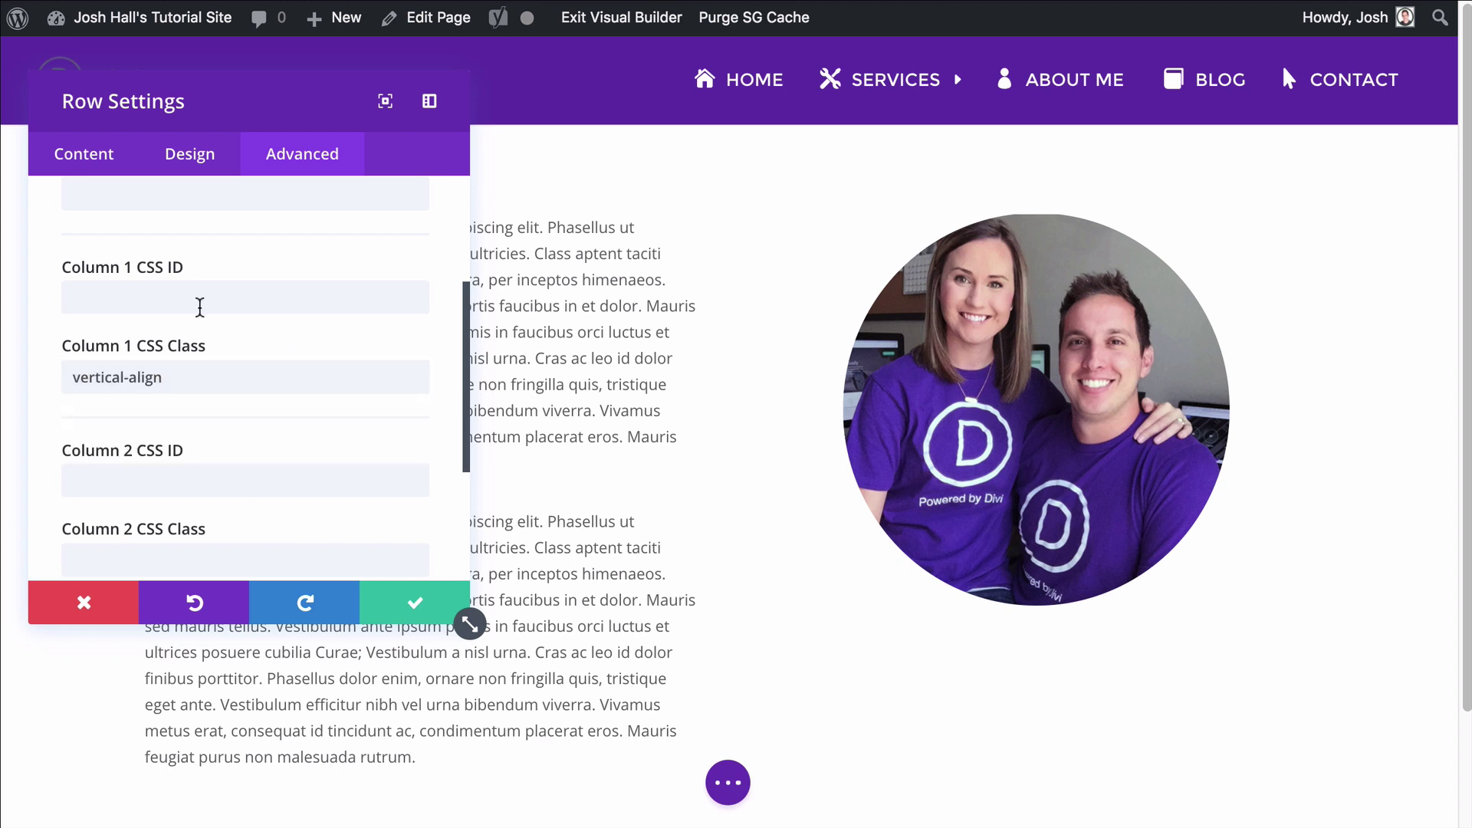
Step: Enter vertical-align as the Column 2 CSS Class and save the row settings
scroll(368, 328, down, 3)
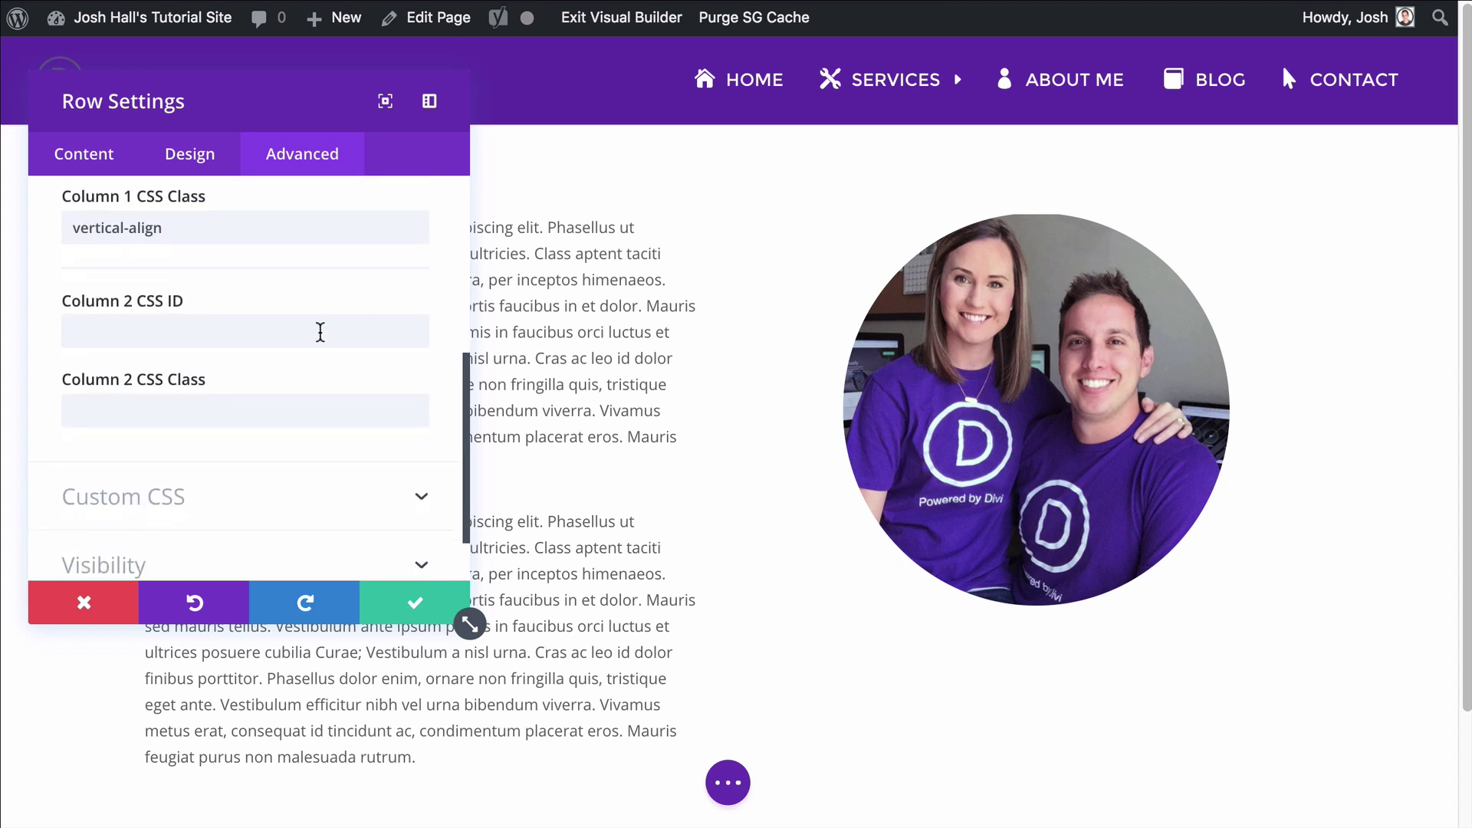
click(183, 413)
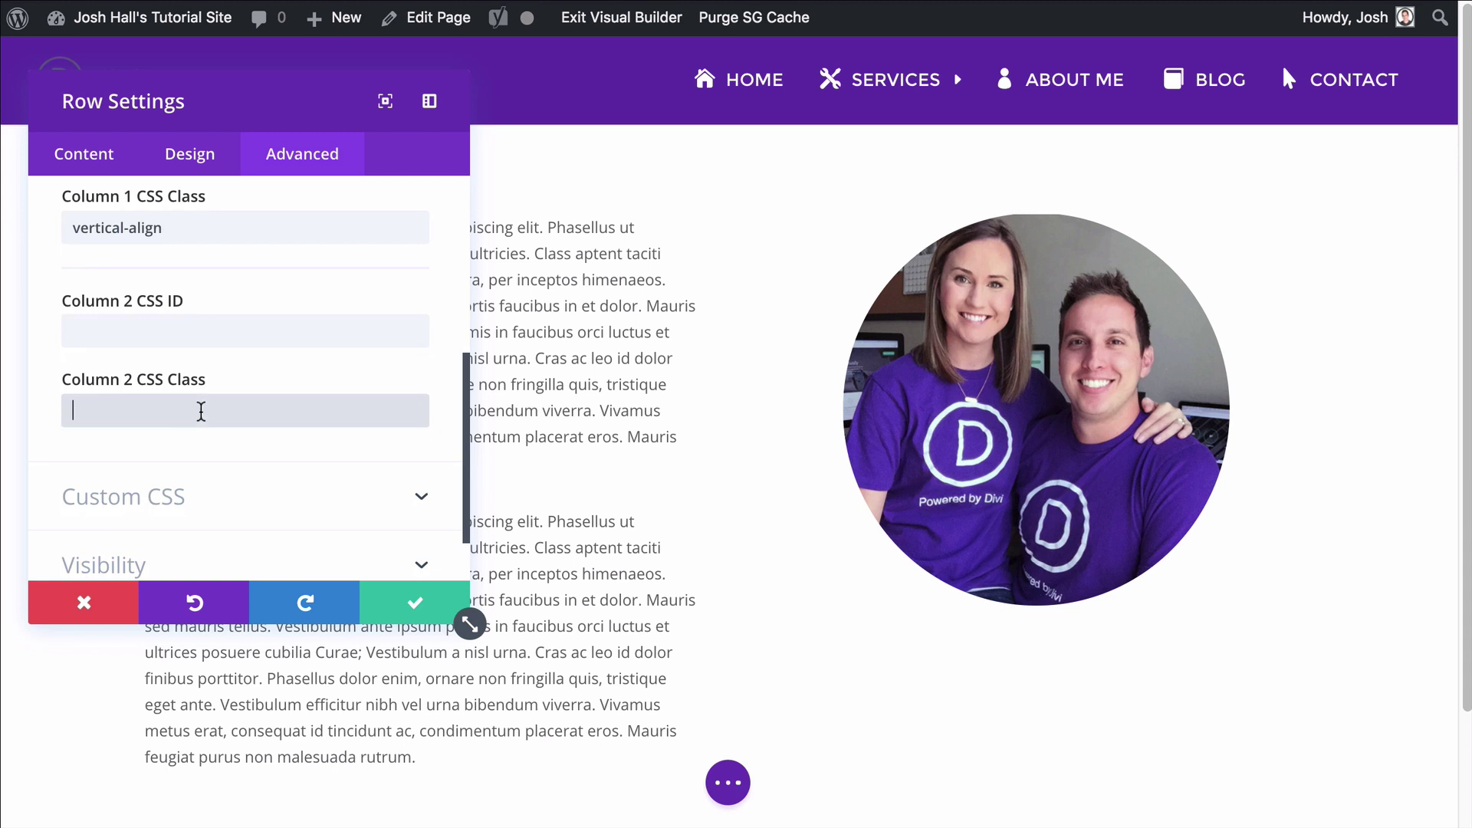
text(vertical-align)
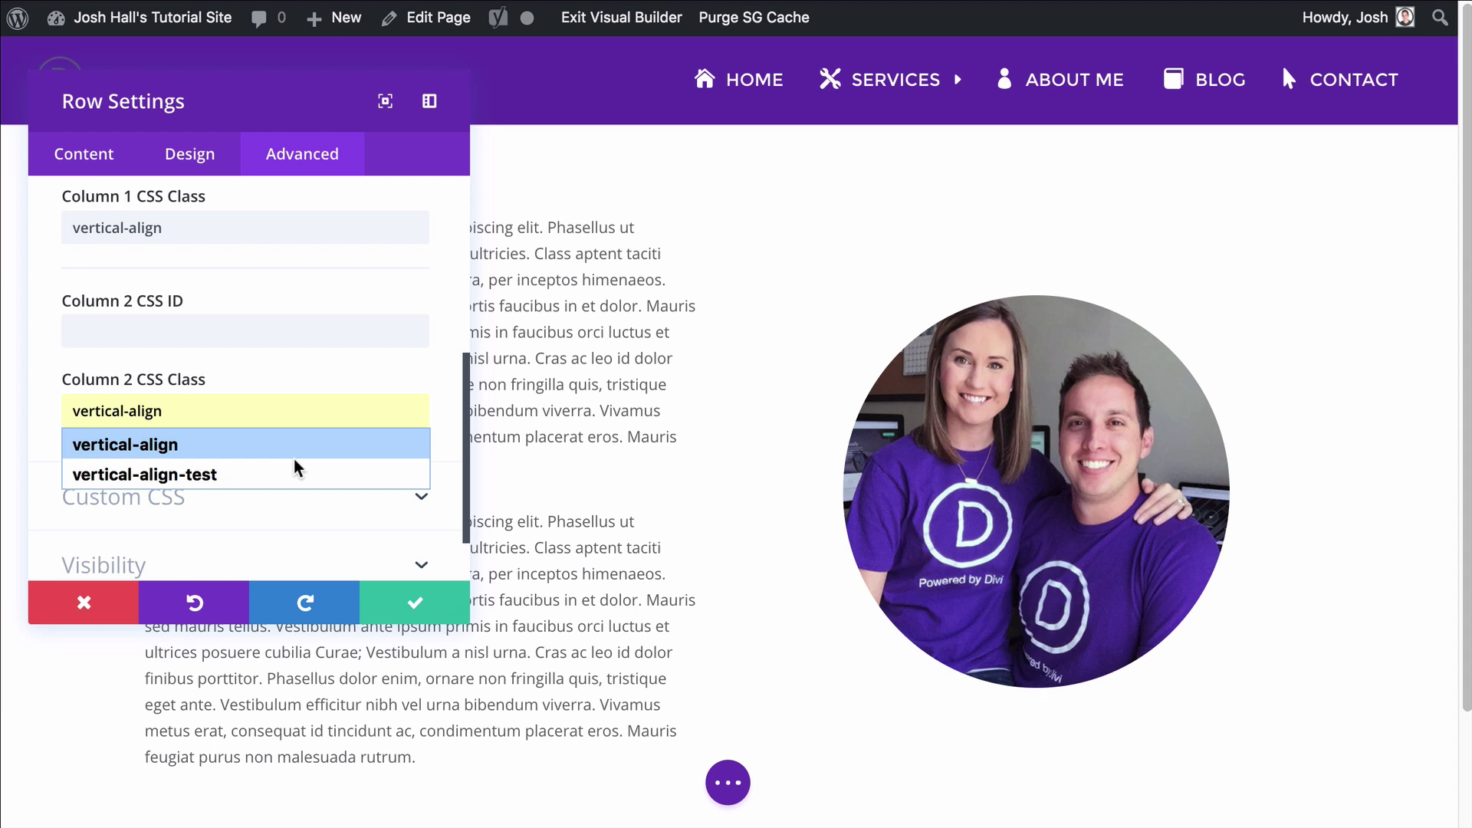
click(414, 602)
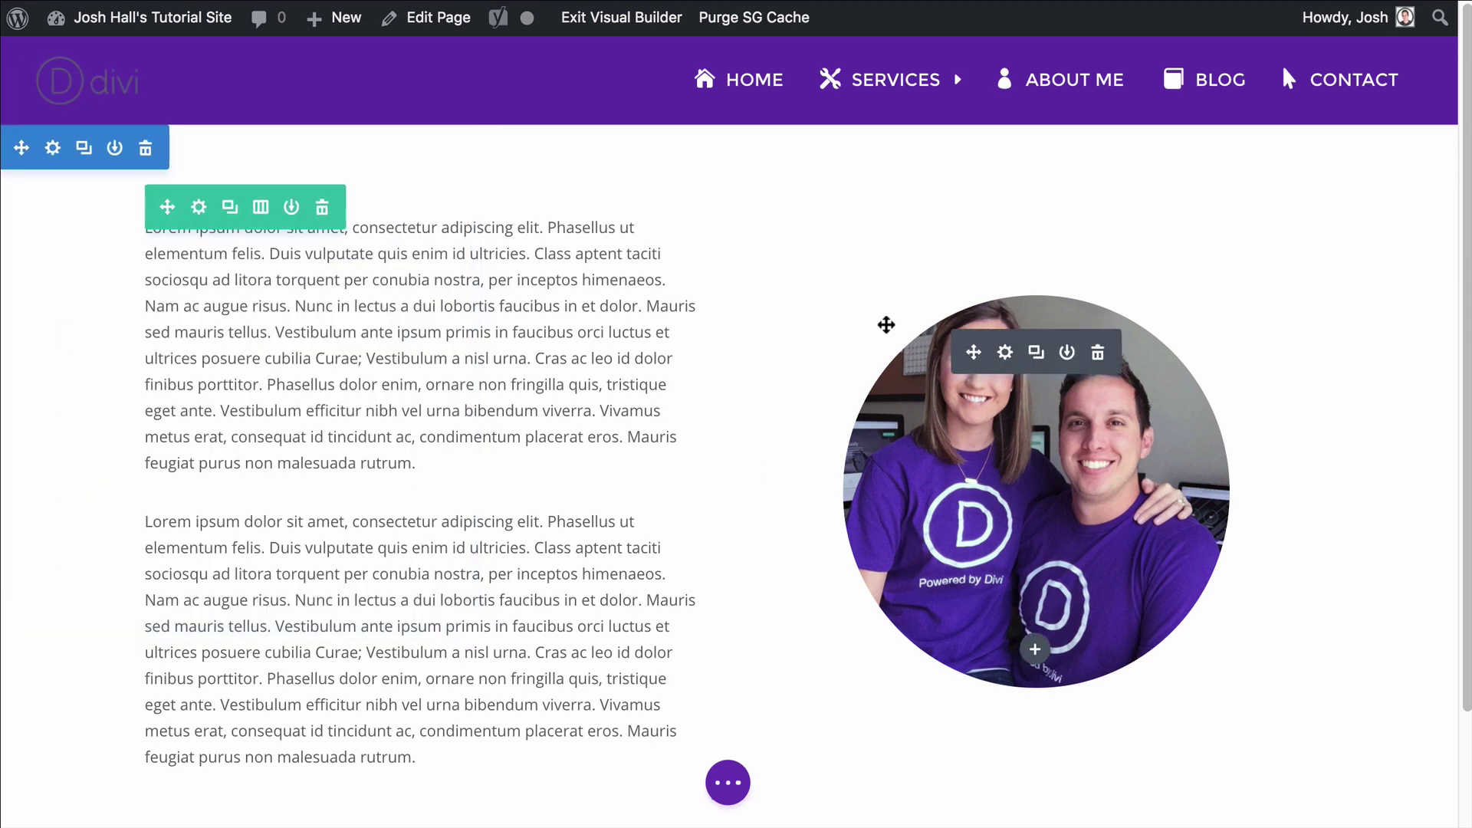
Step: Review the .vertical-align rule in style.css, then scroll down the Divi page
key(super+Tab)
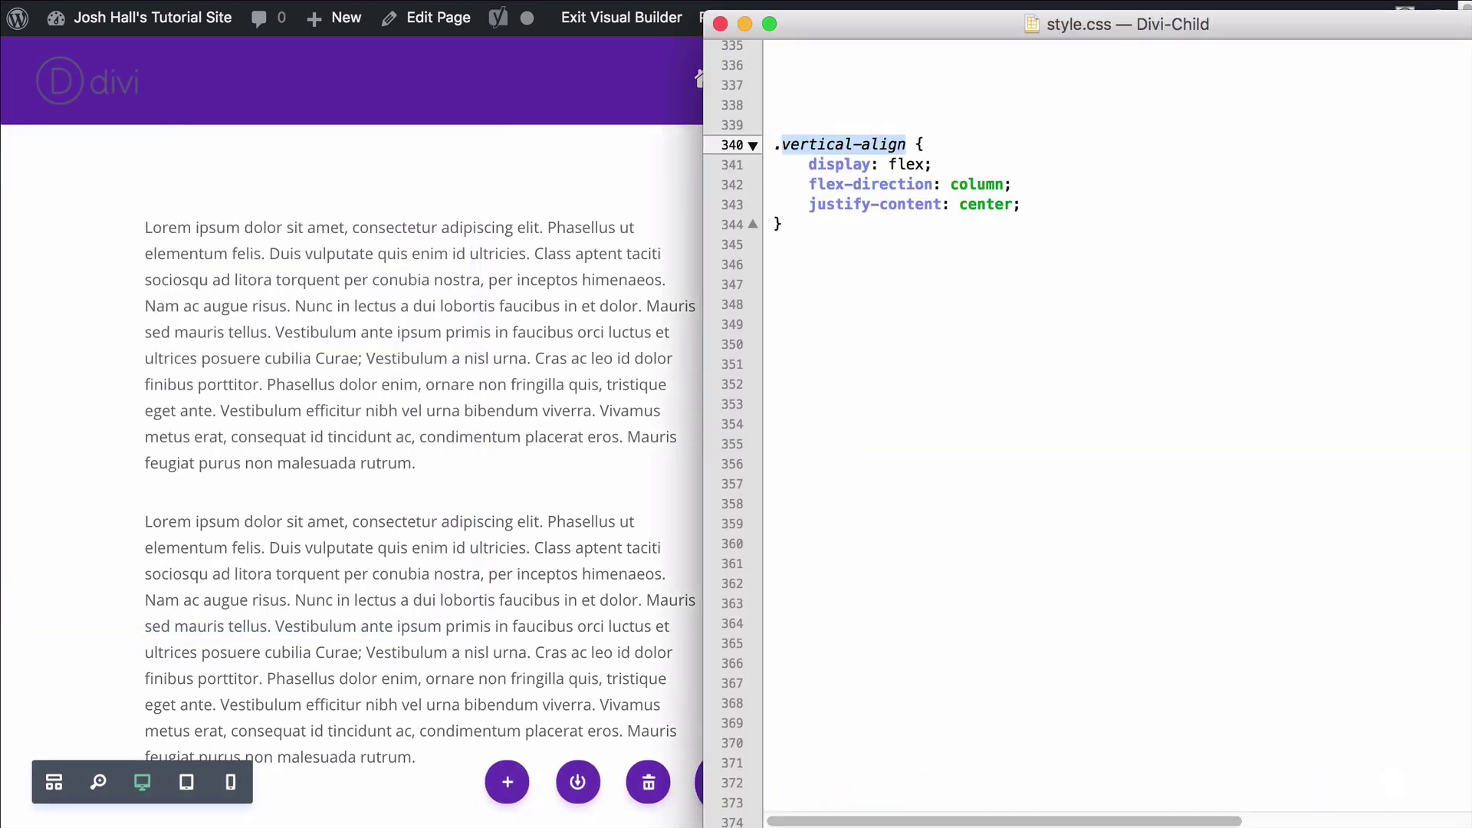
click(883, 238)
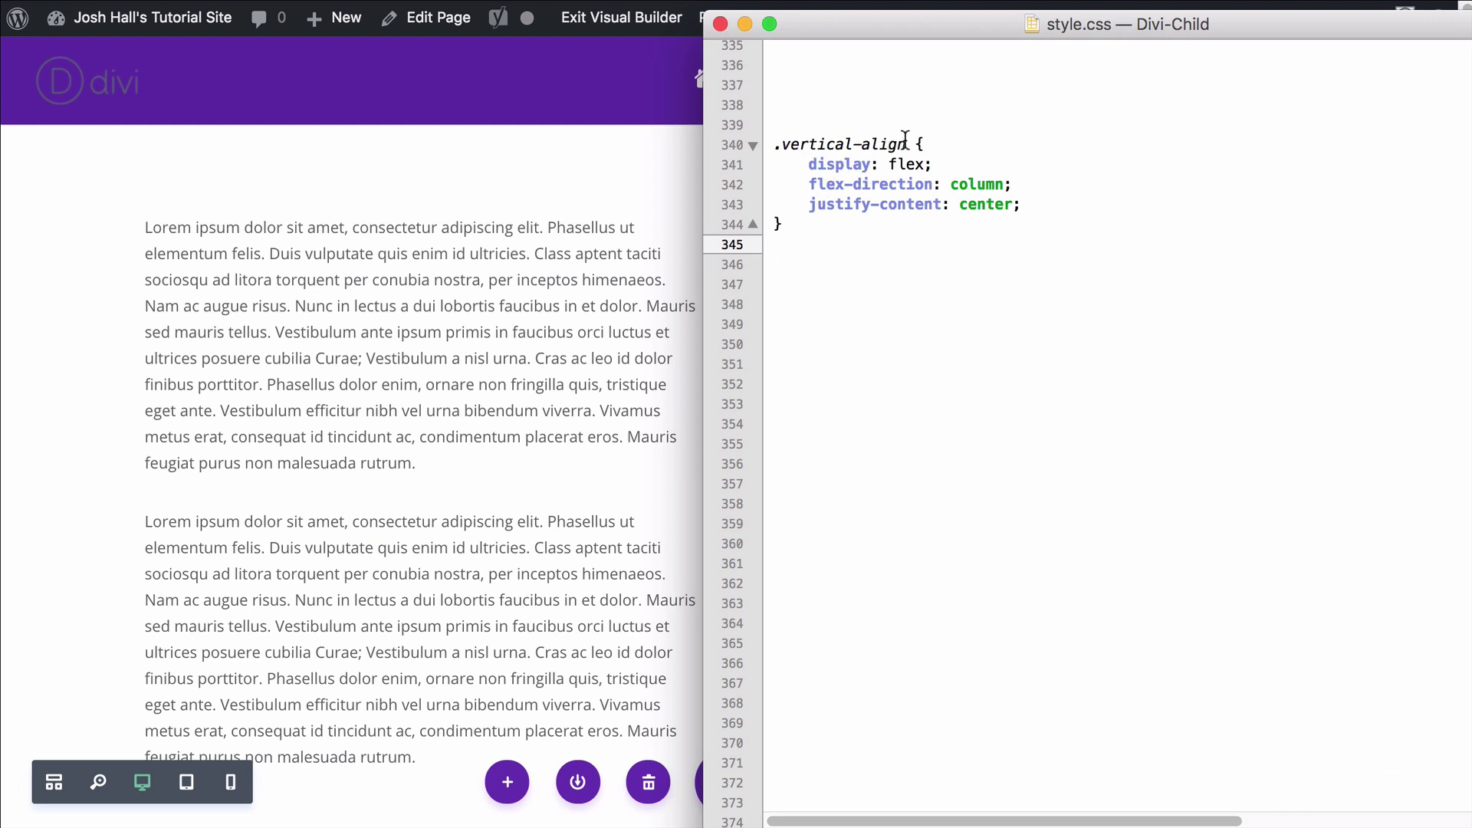
click(619, 144)
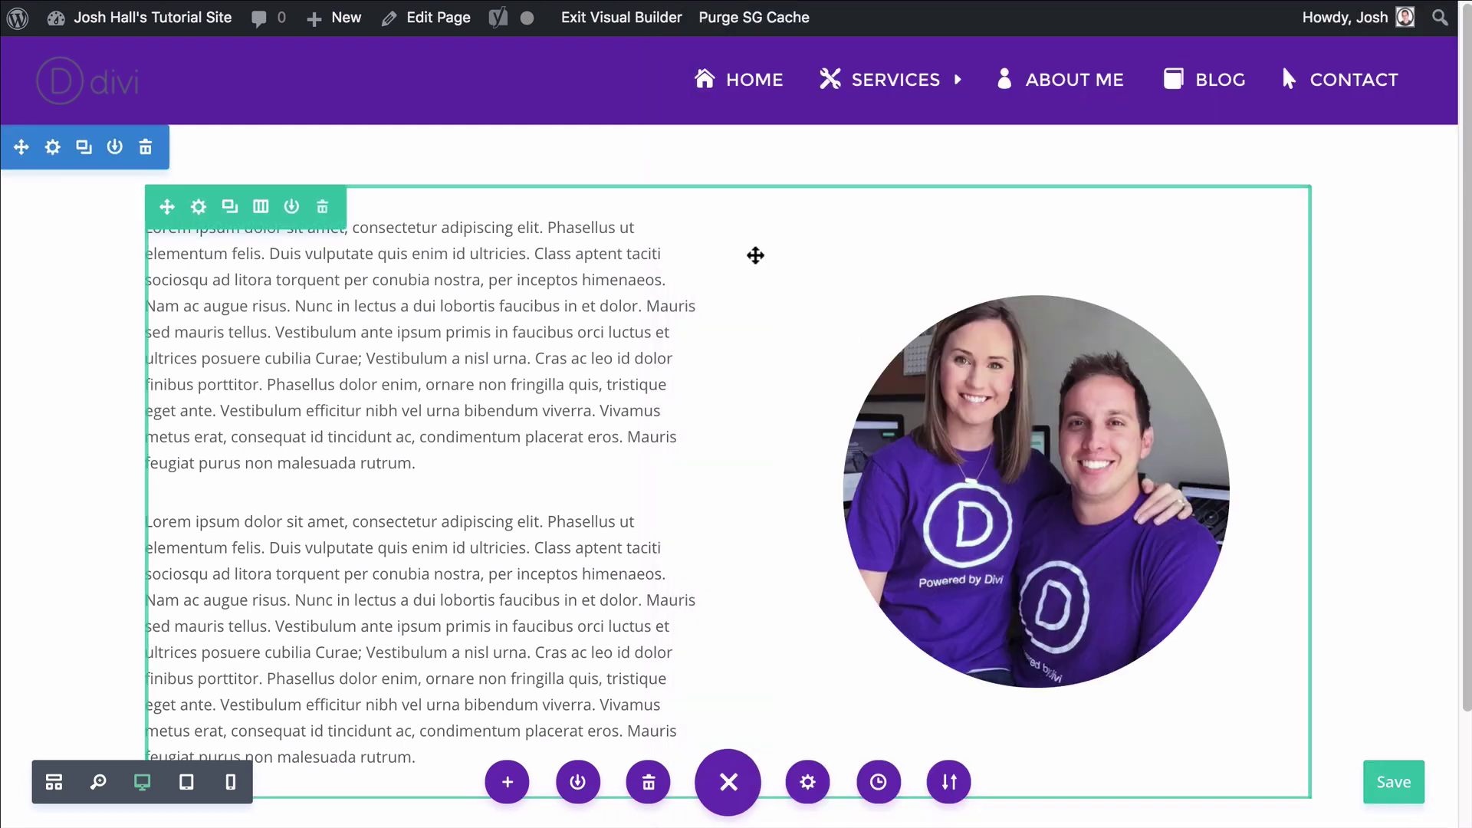
scroll(604, 304, down, 1)
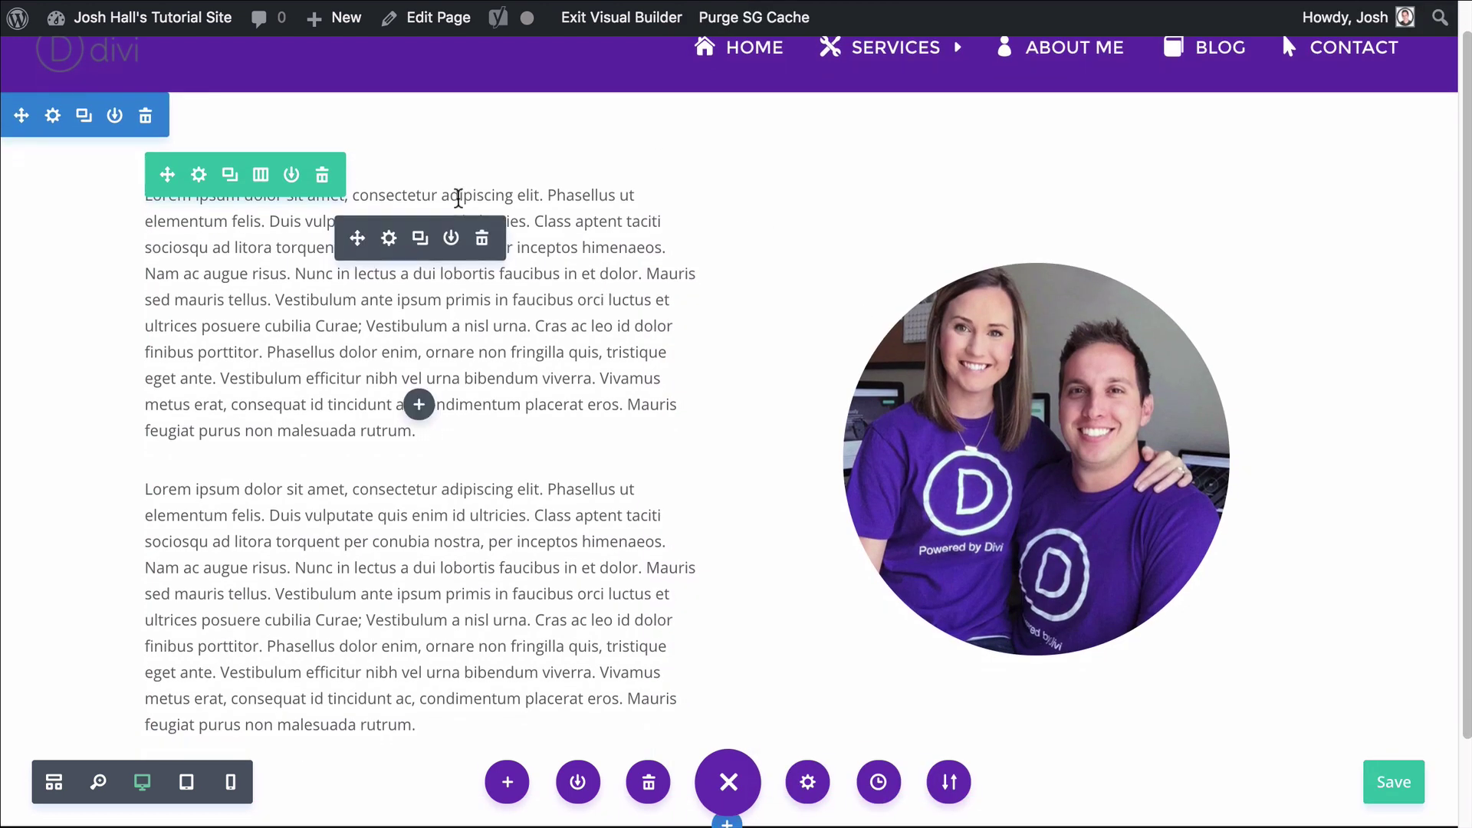
scroll(632, 145, down, 3)
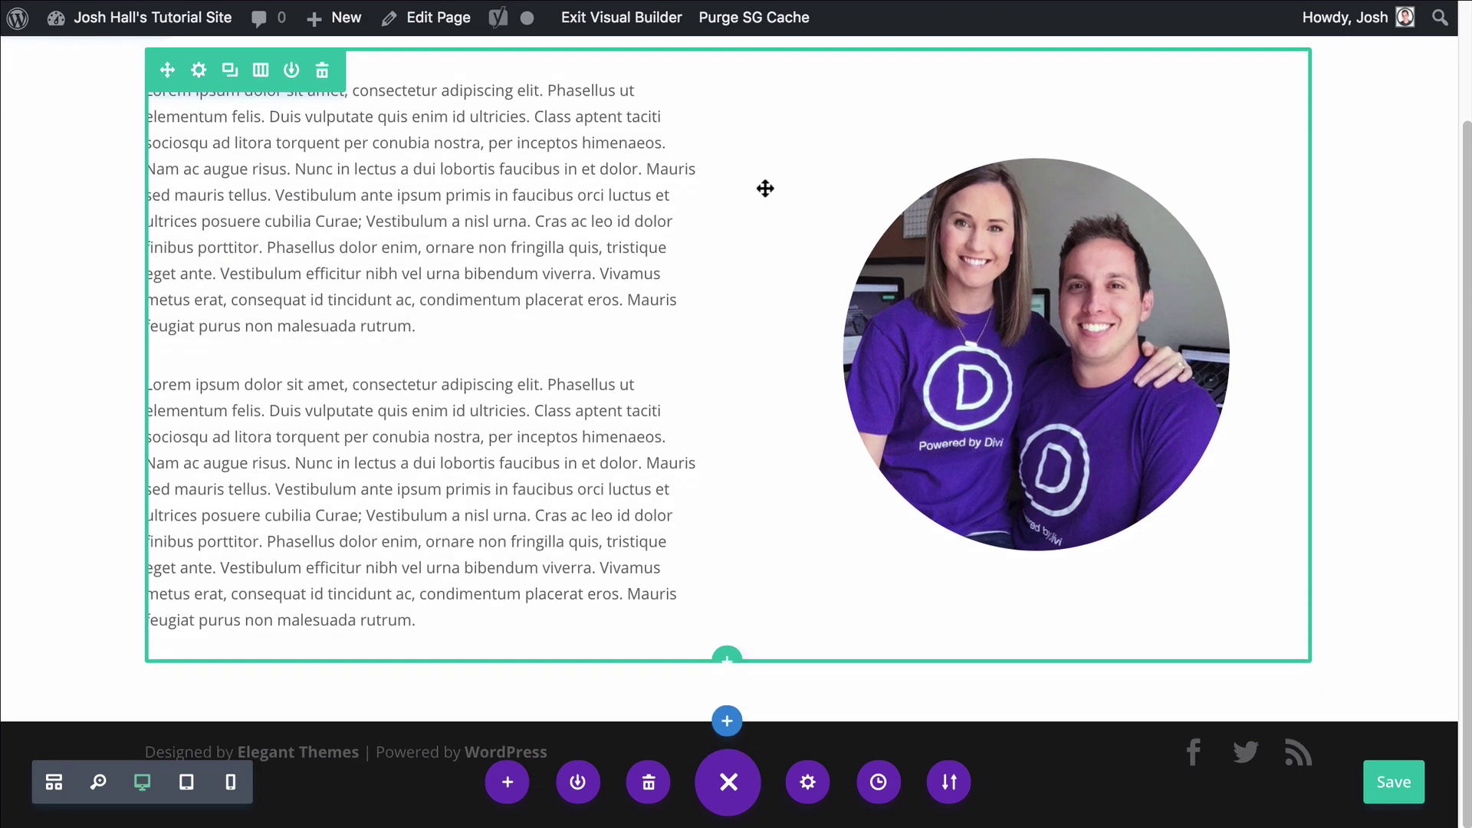
Step: Add a regular section below with a 2/3 + 1/3 column row
click(727, 659)
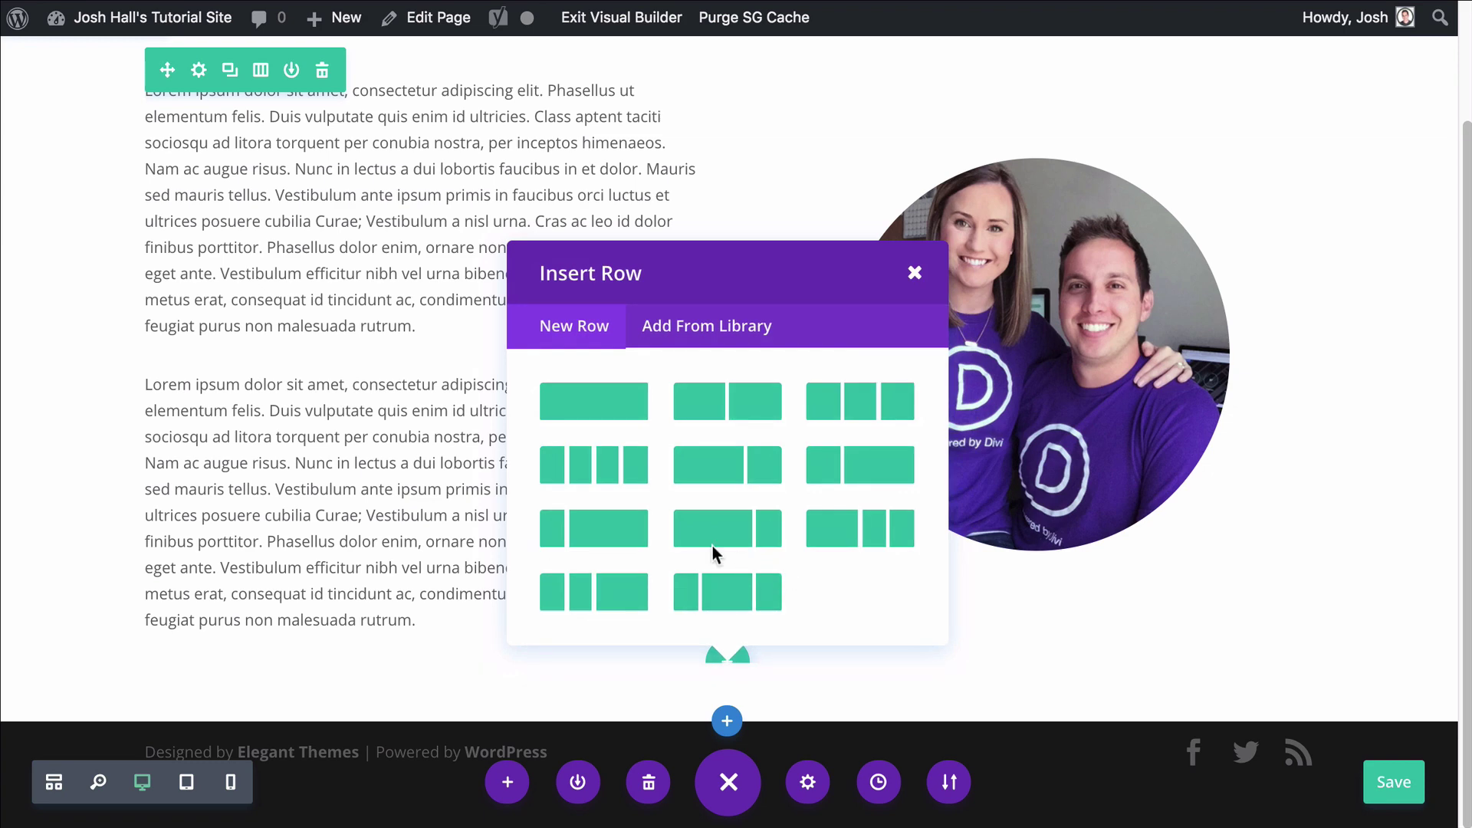
click(915, 274)
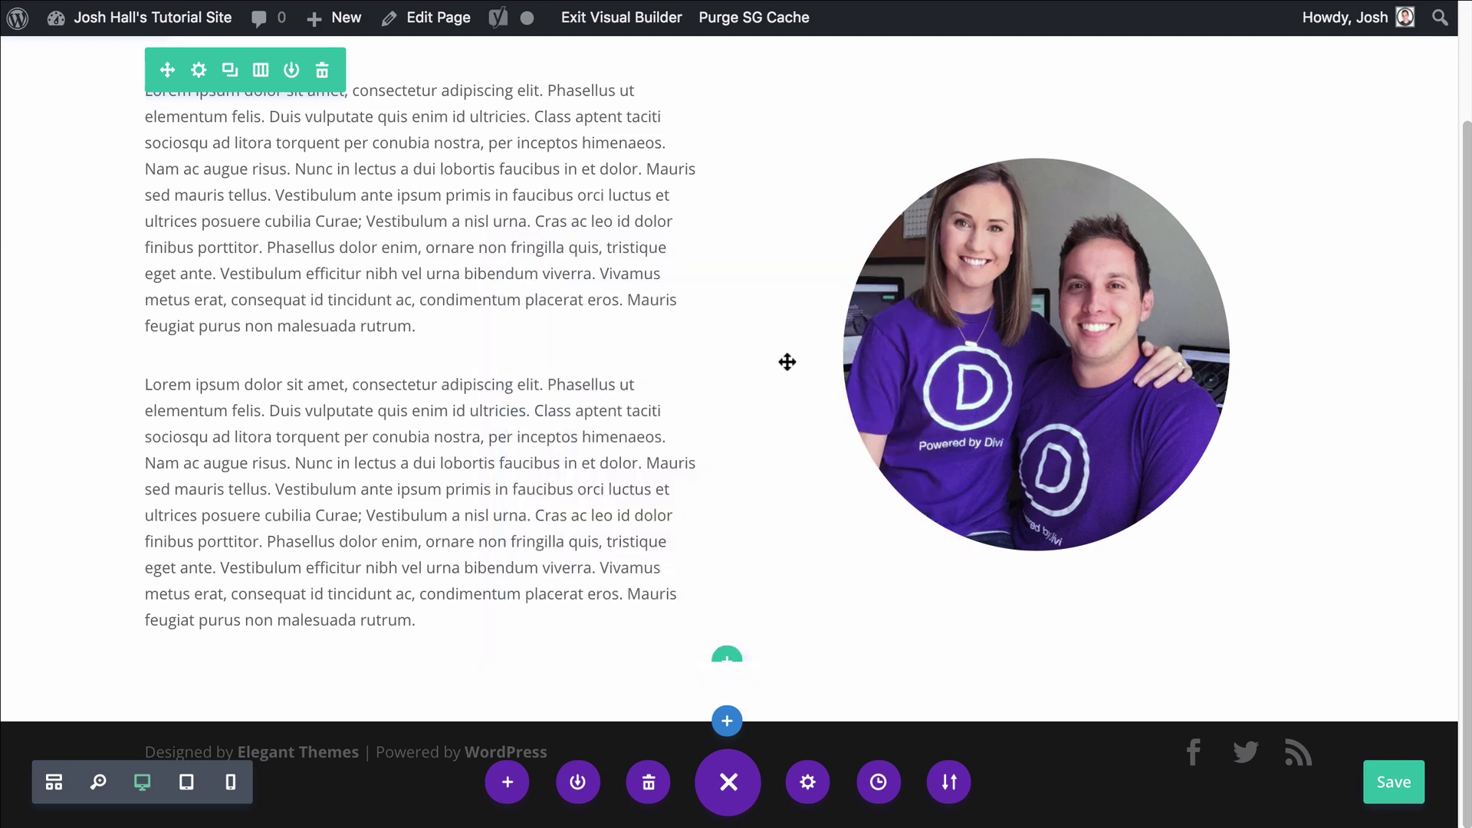
click(726, 720)
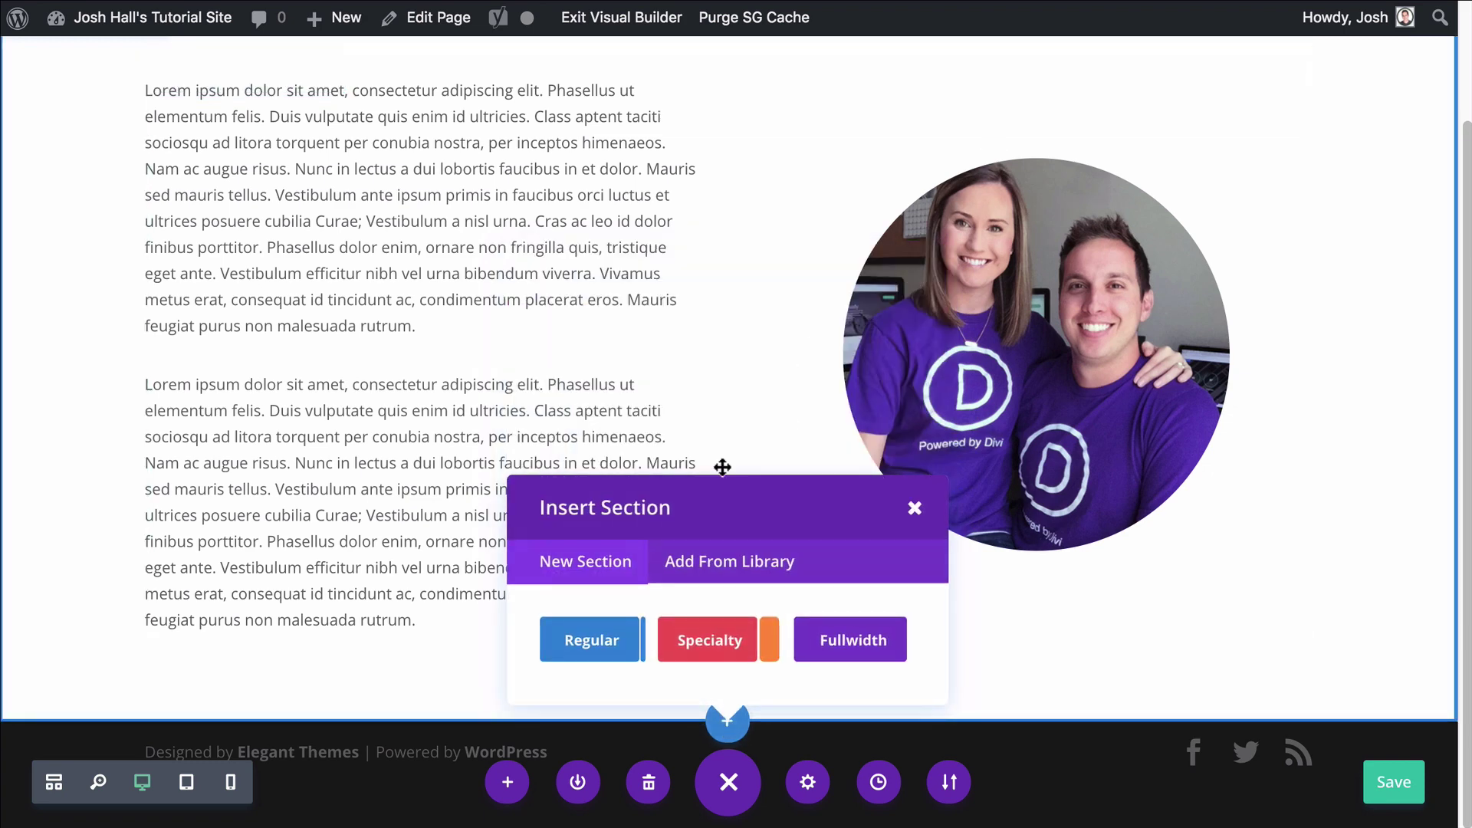
click(601, 647)
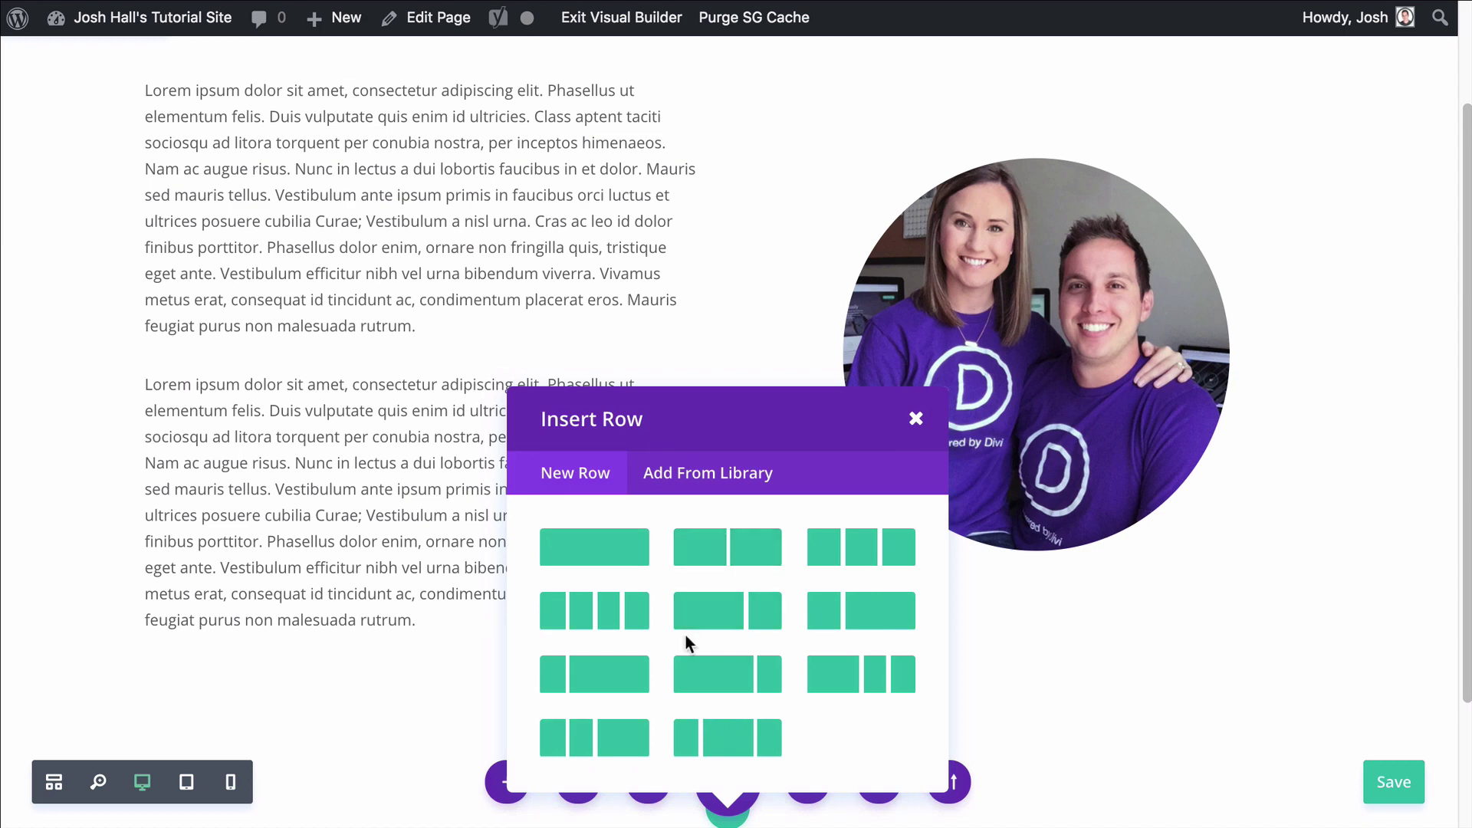
click(734, 620)
Step: Duplicate the lorem ipsum text block and move the copy into the new row's left column
scroll(780, 470, down, 3)
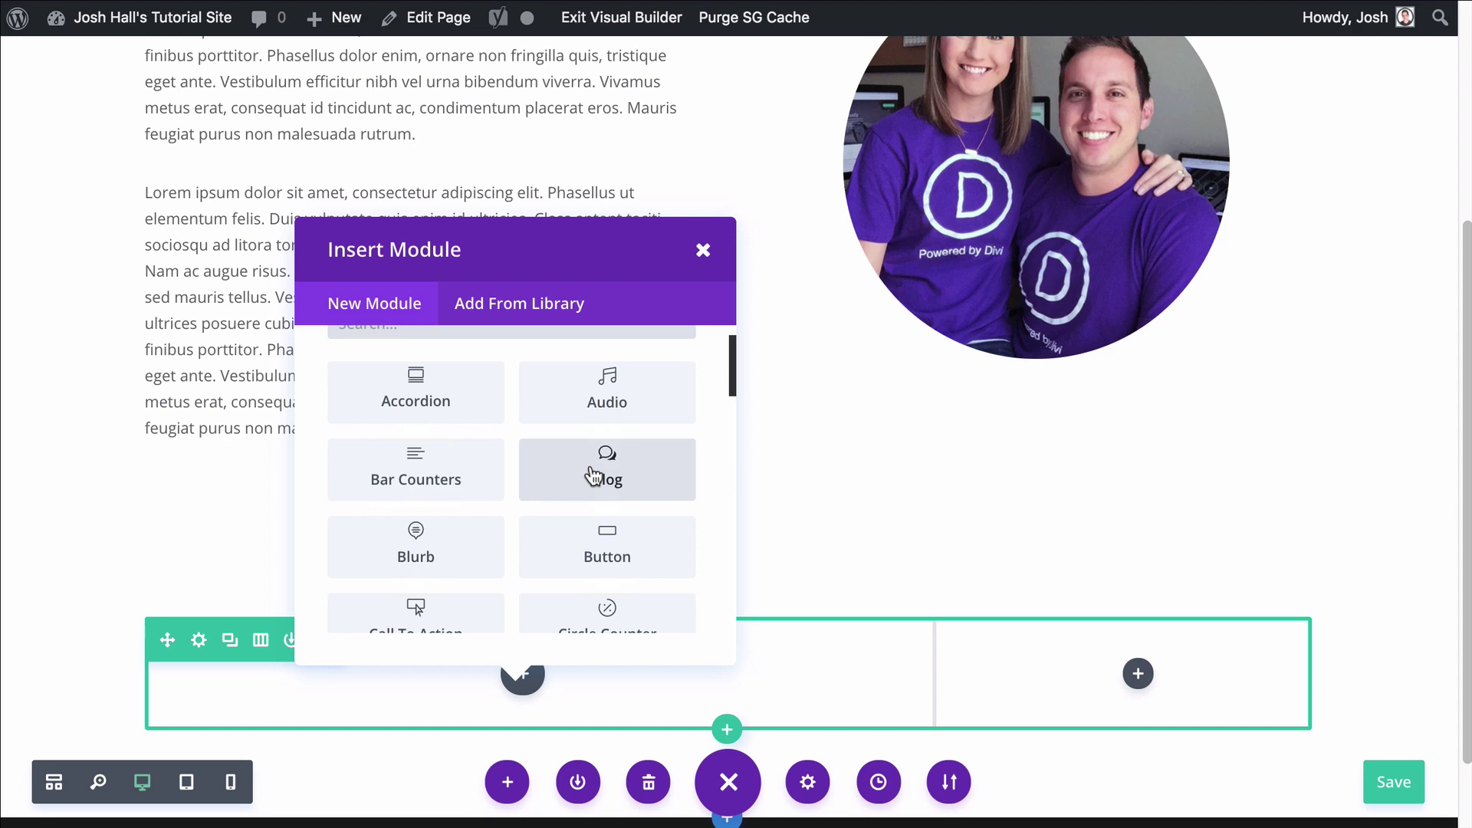
click(702, 250)
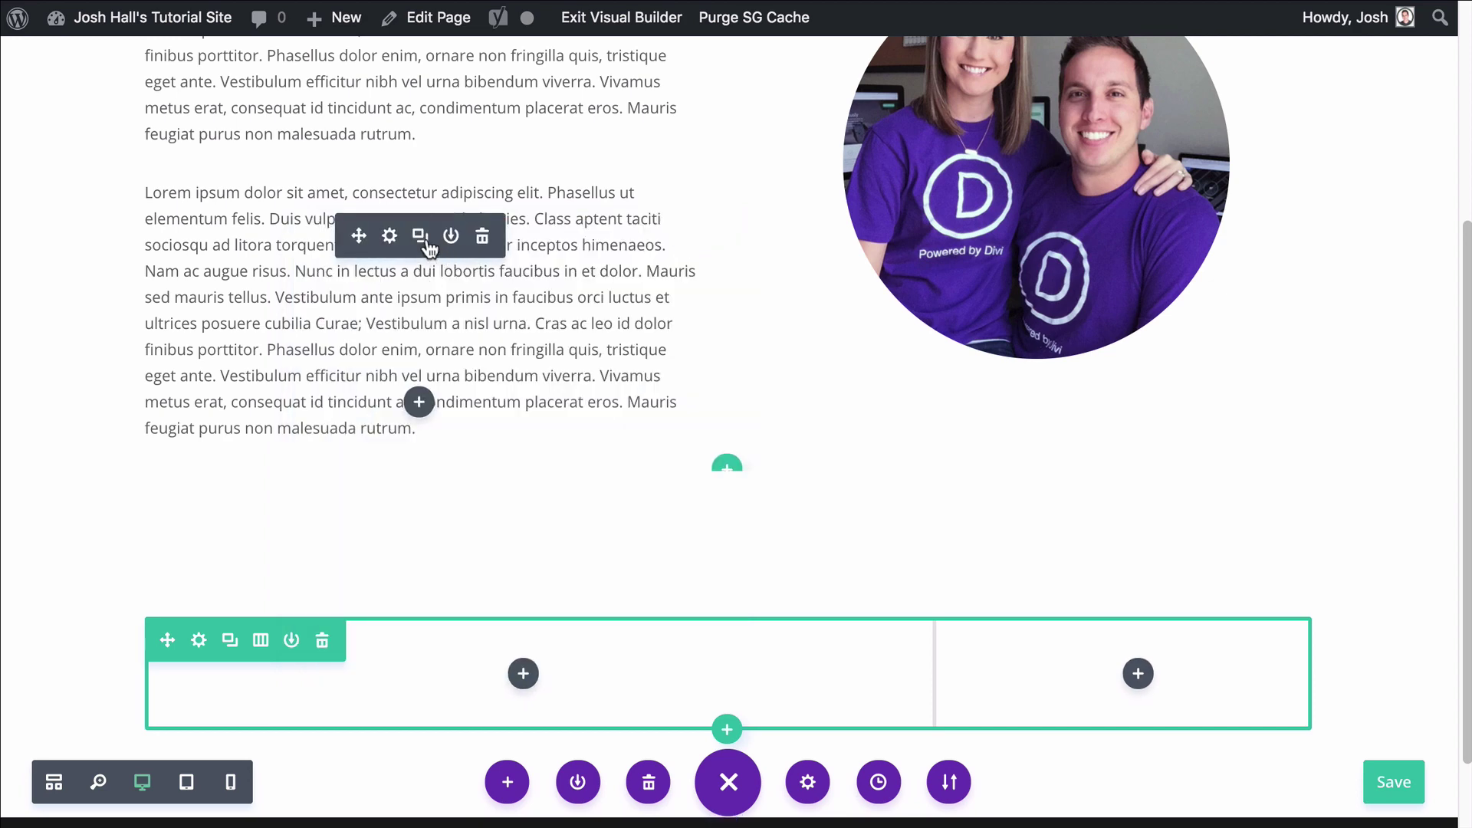
click(420, 237)
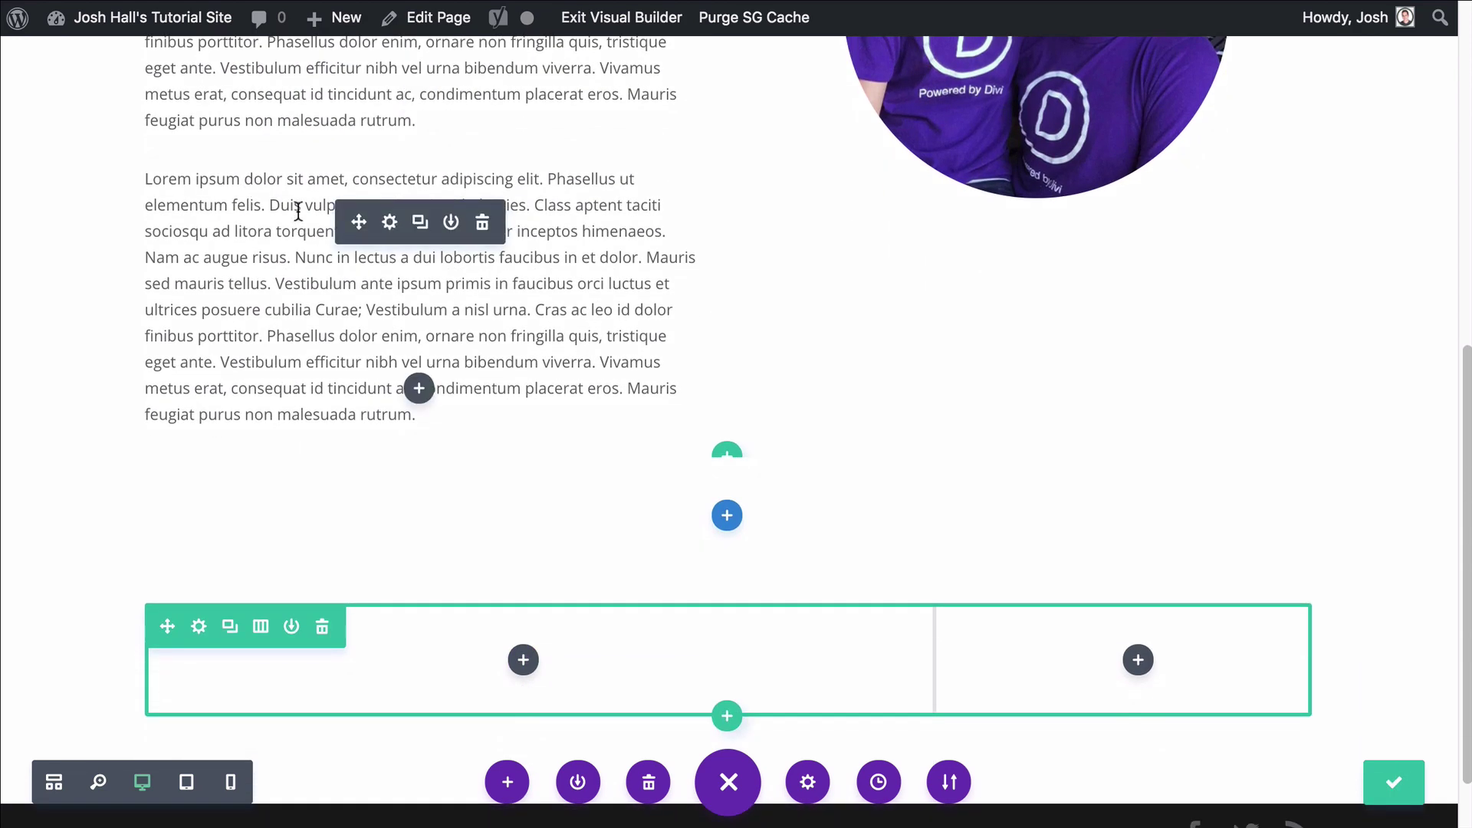
drag(358, 223, 510, 571)
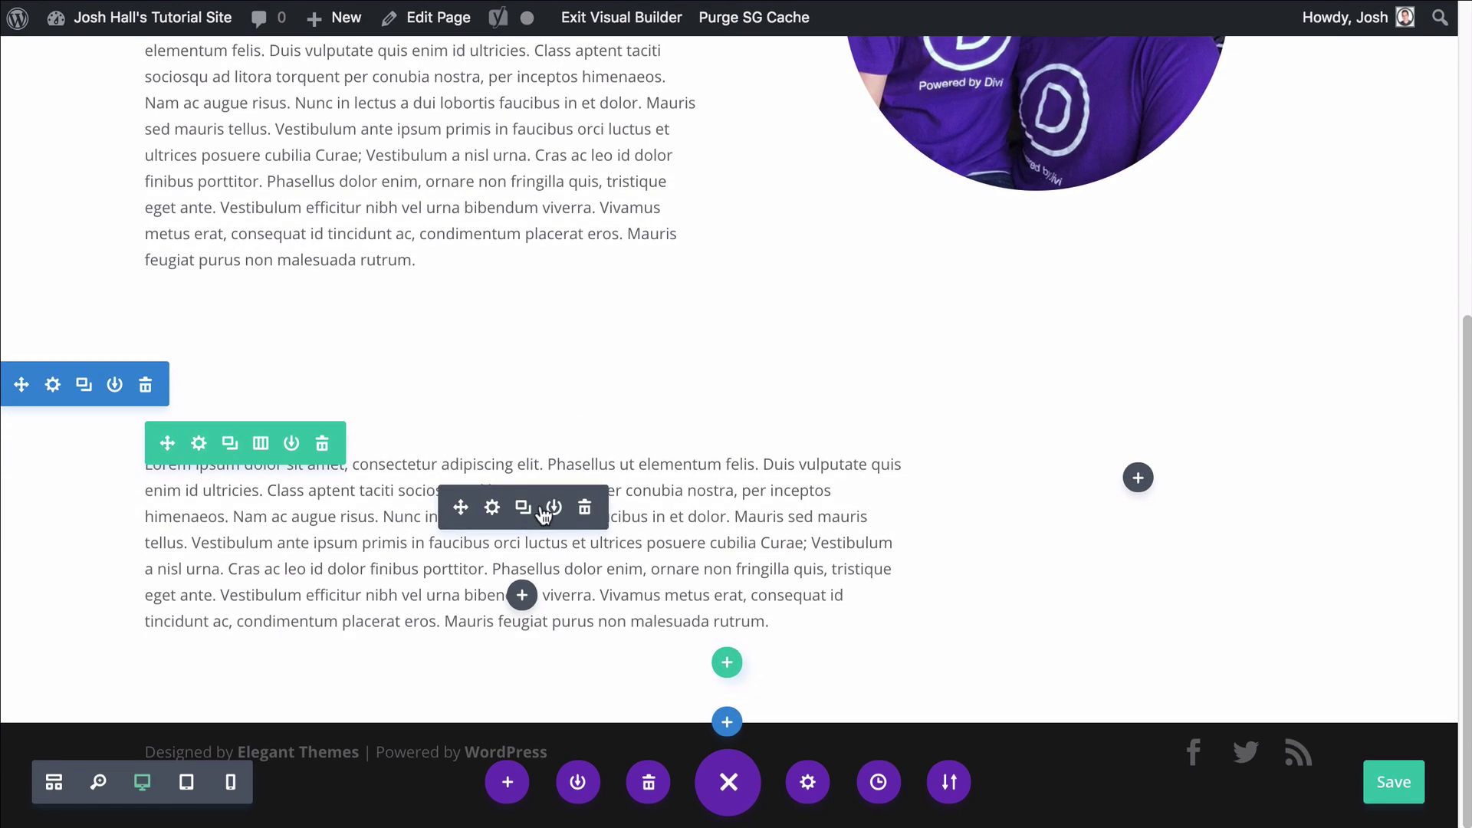
Step: Duplicate the text module, and move a copy of the circular portrait into the new row's right column
click(522, 506)
scroll(837, 499, down, 2)
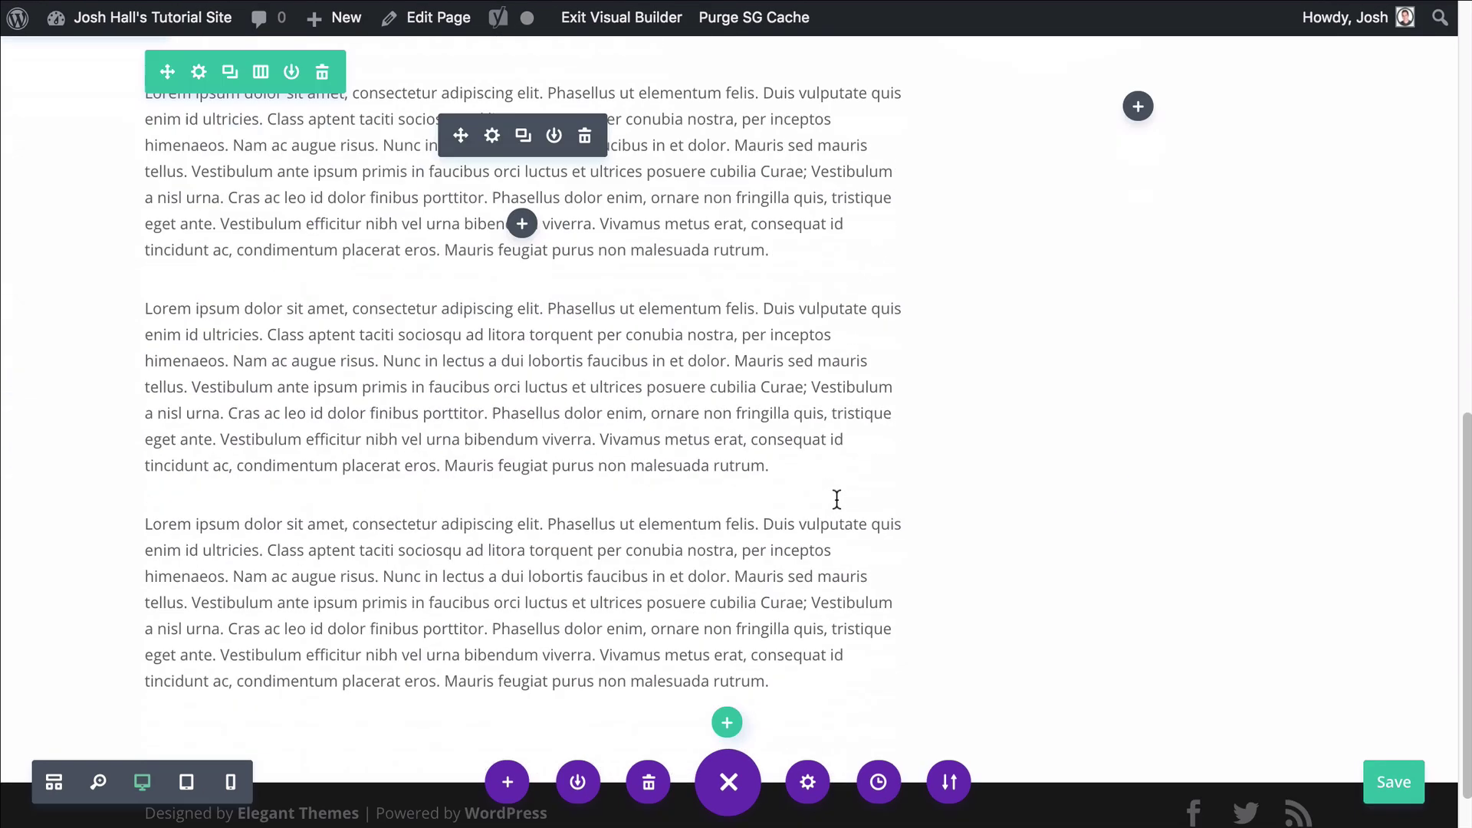
scroll(989, 398, up, 4)
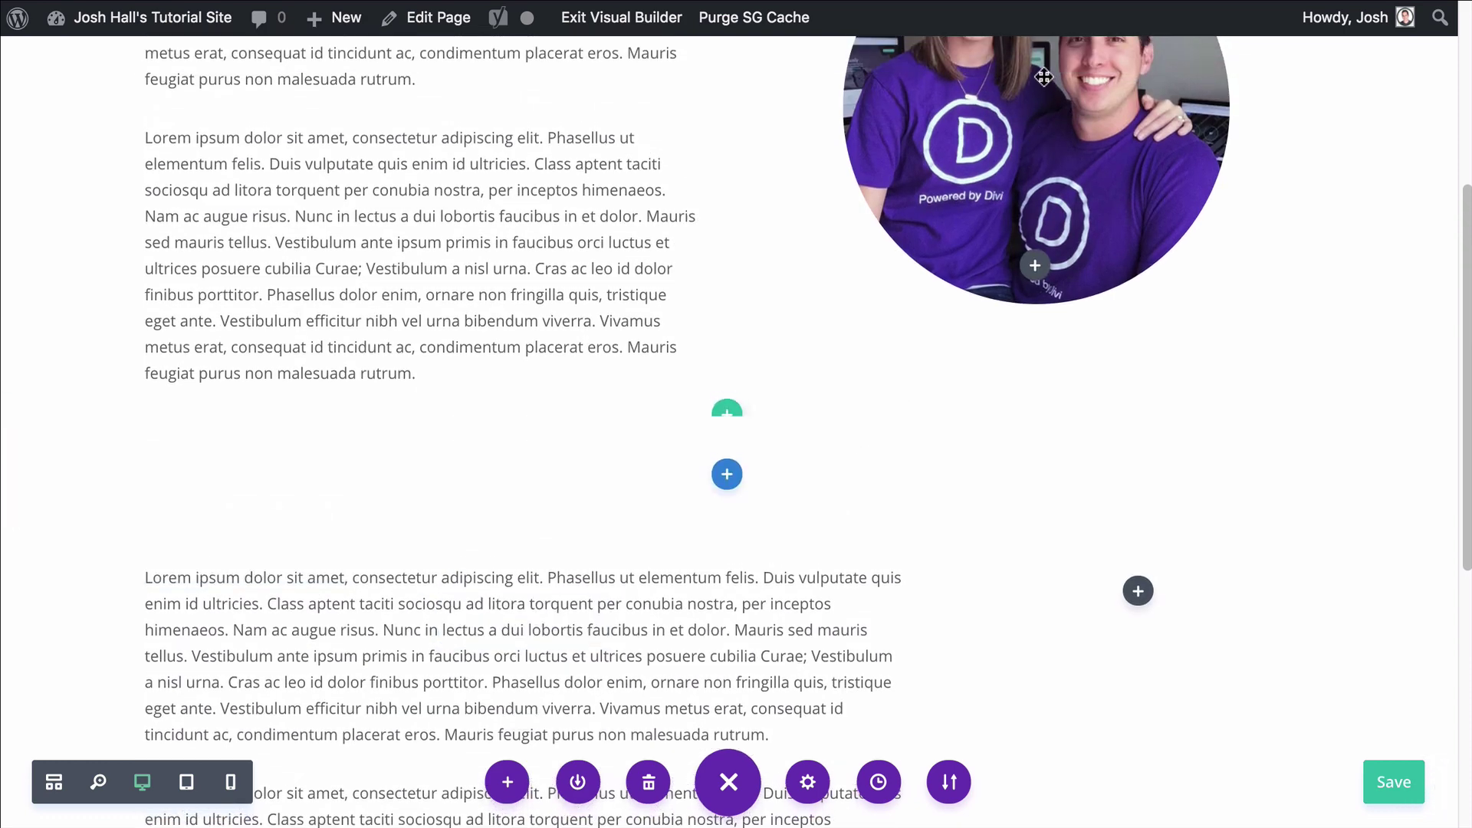
scroll(1027, 130, up, 3)
click(1034, 117)
scroll(1035, 123, down, 8)
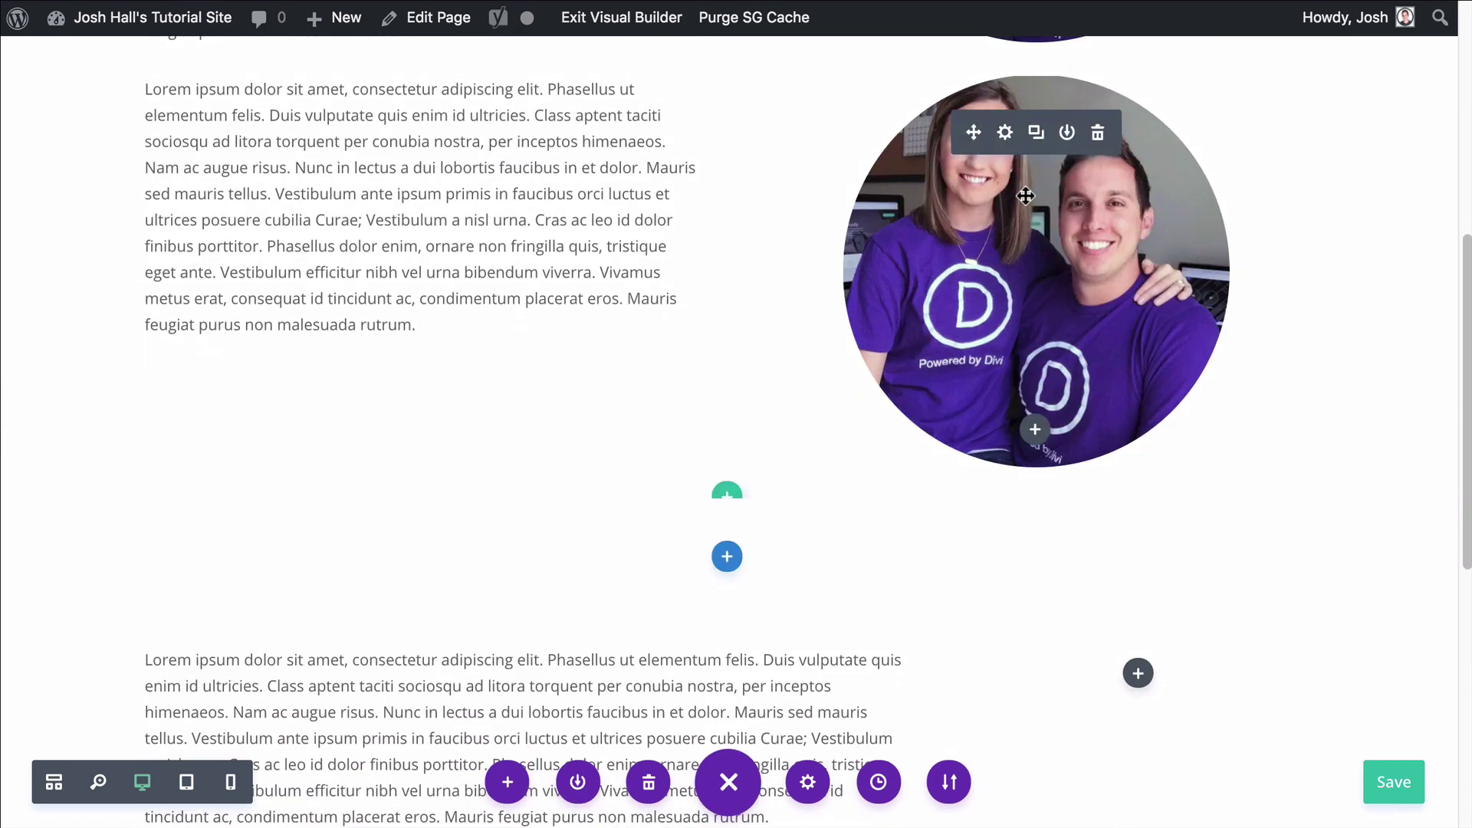
drag(973, 135, 1137, 411)
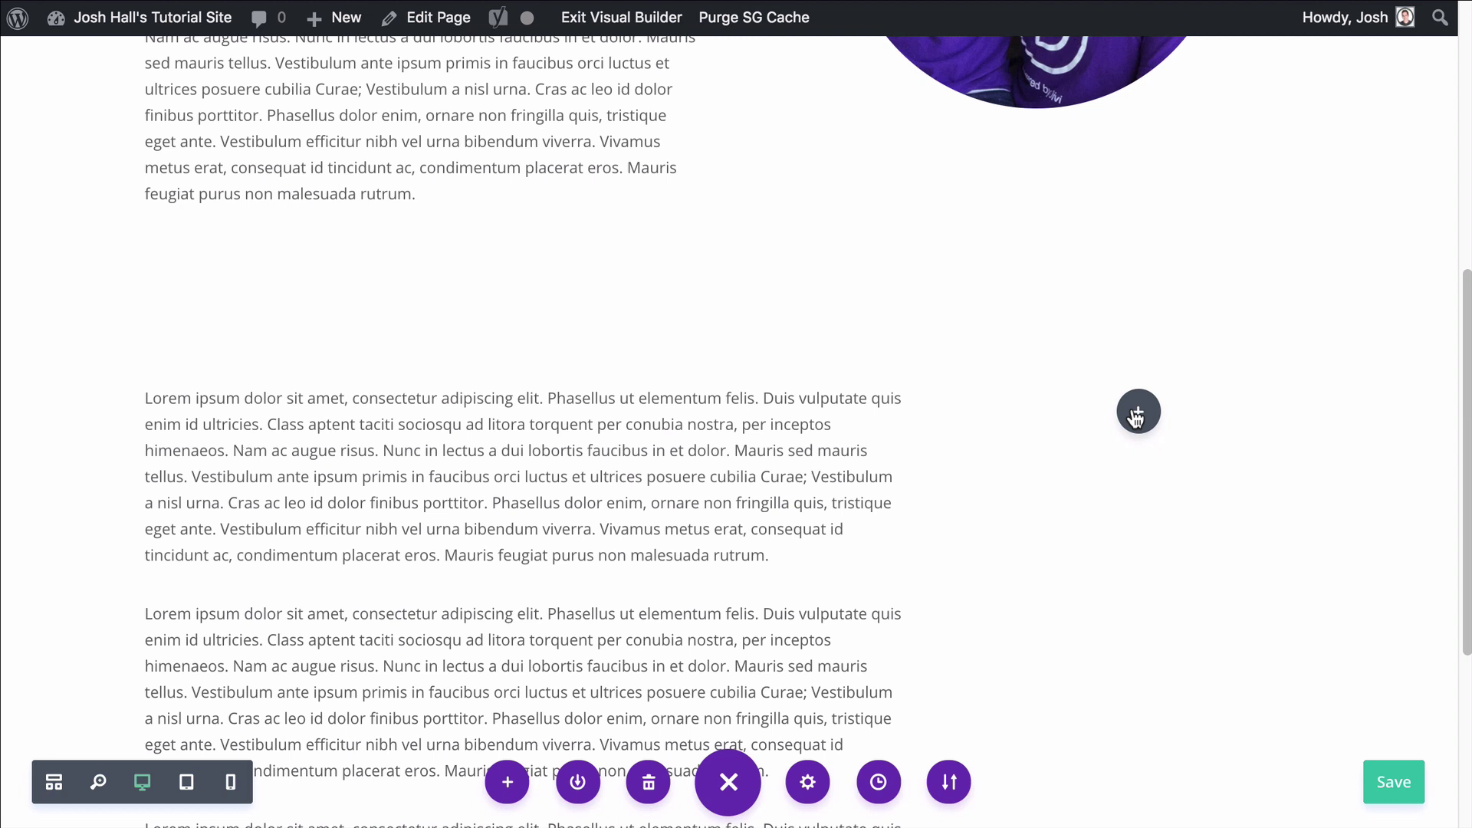
Step: Give the section a light grey background colour in Section Settings
click(52, 317)
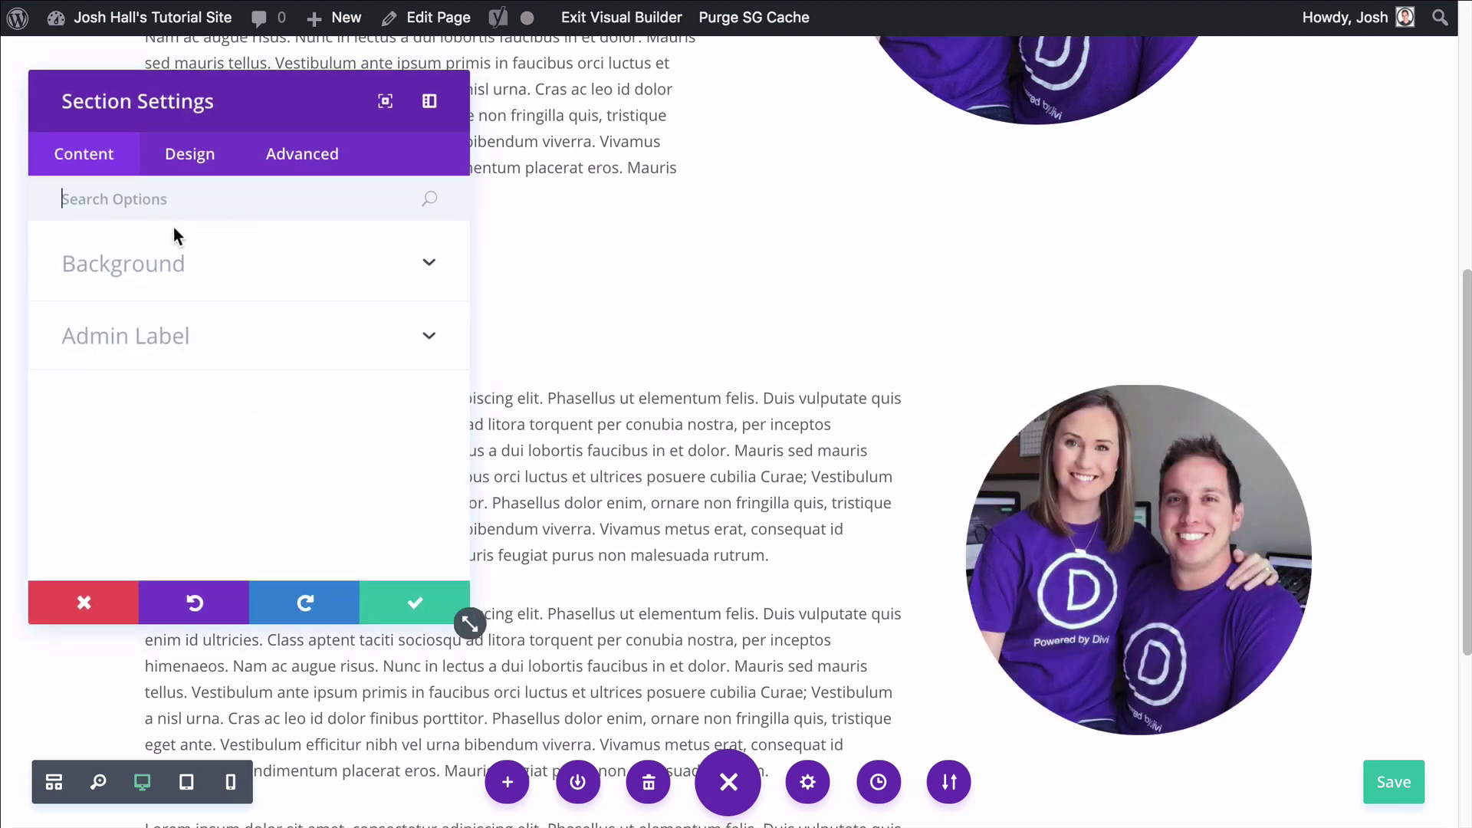
click(163, 264)
click(164, 397)
drag(177, 397, 46, 374)
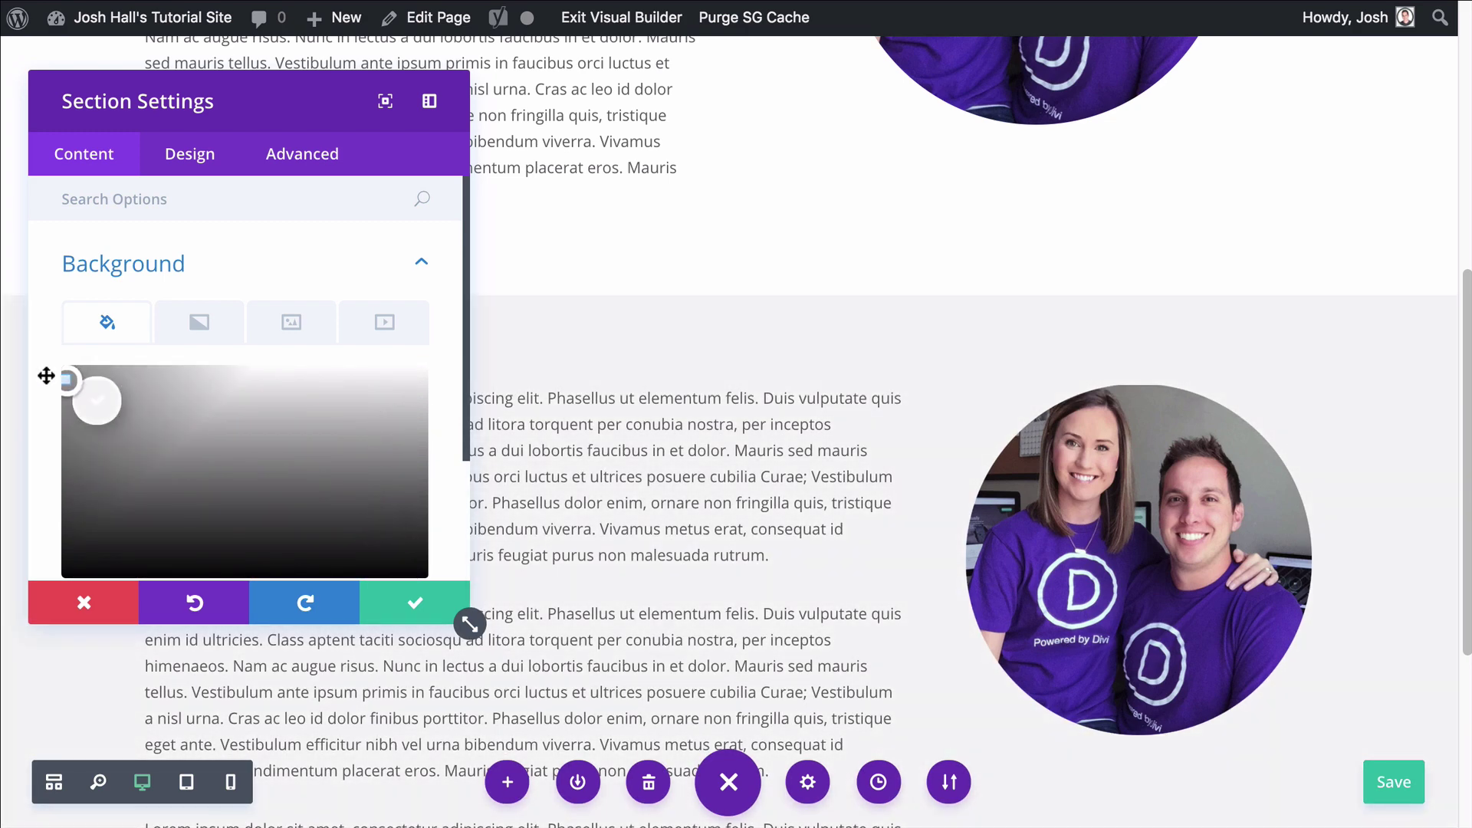
click(414, 602)
scroll(983, 191, down, 5)
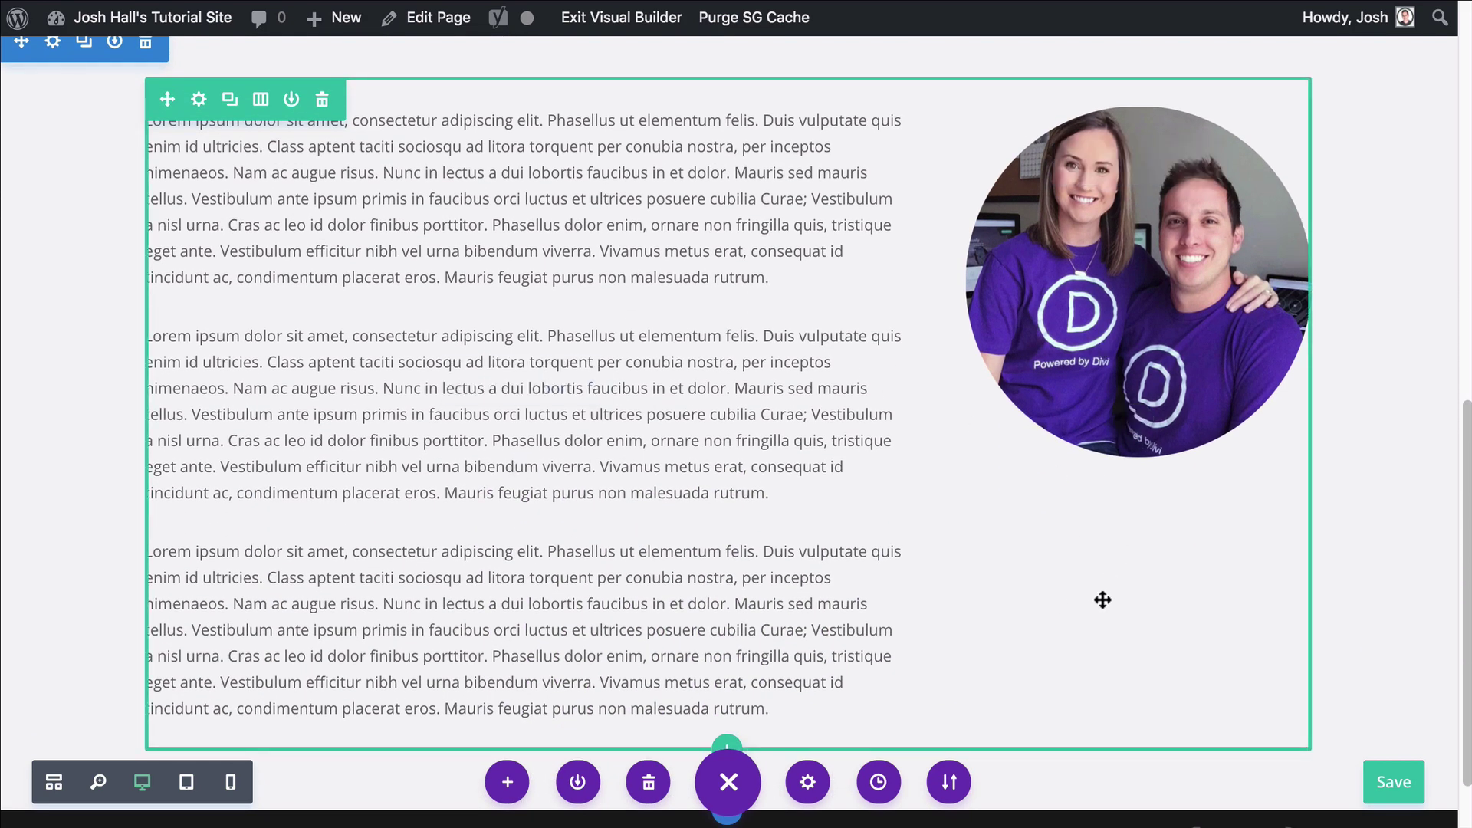
scroll(1101, 598, up, 1)
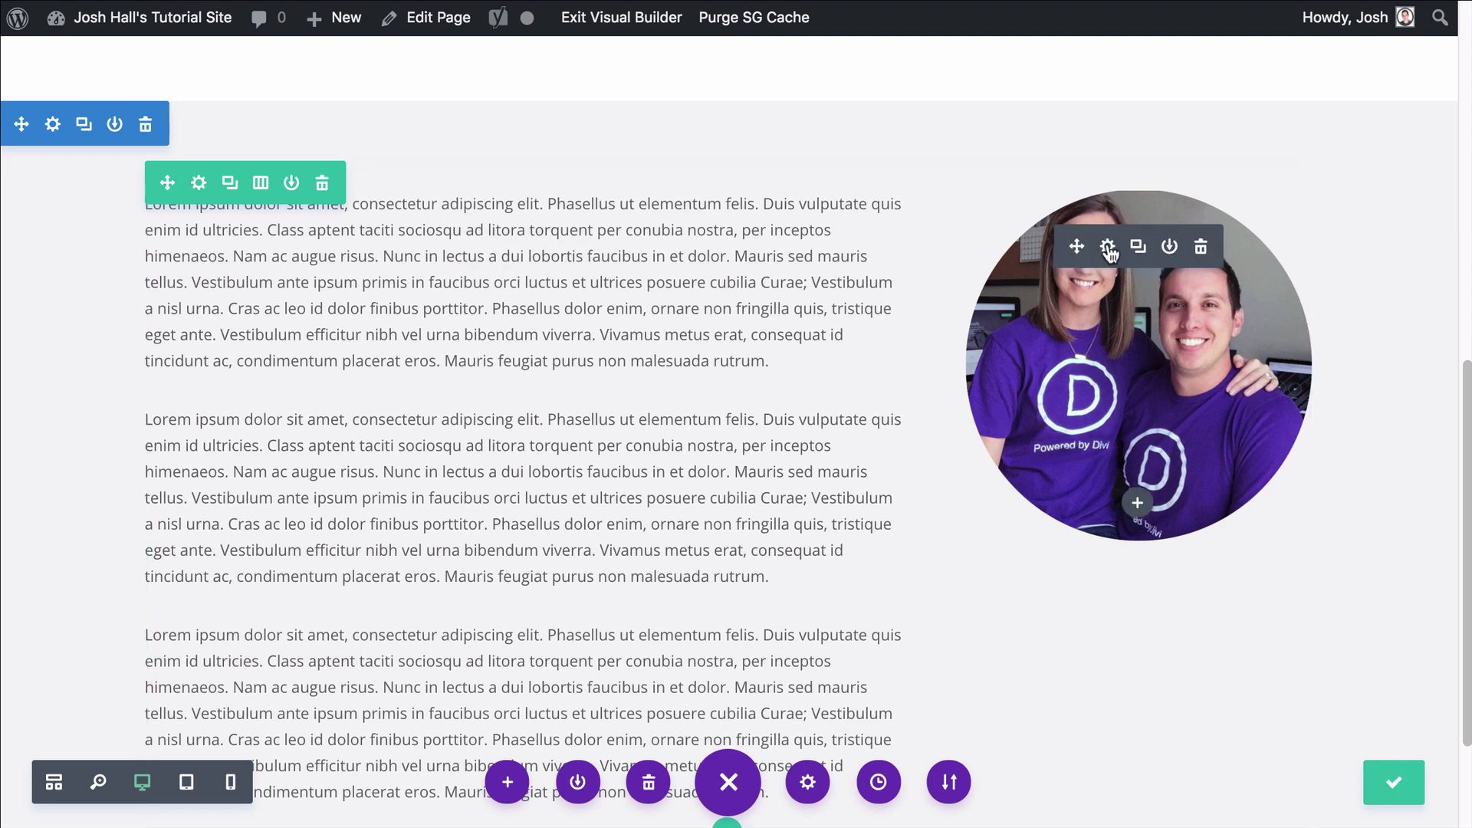
click(1108, 247)
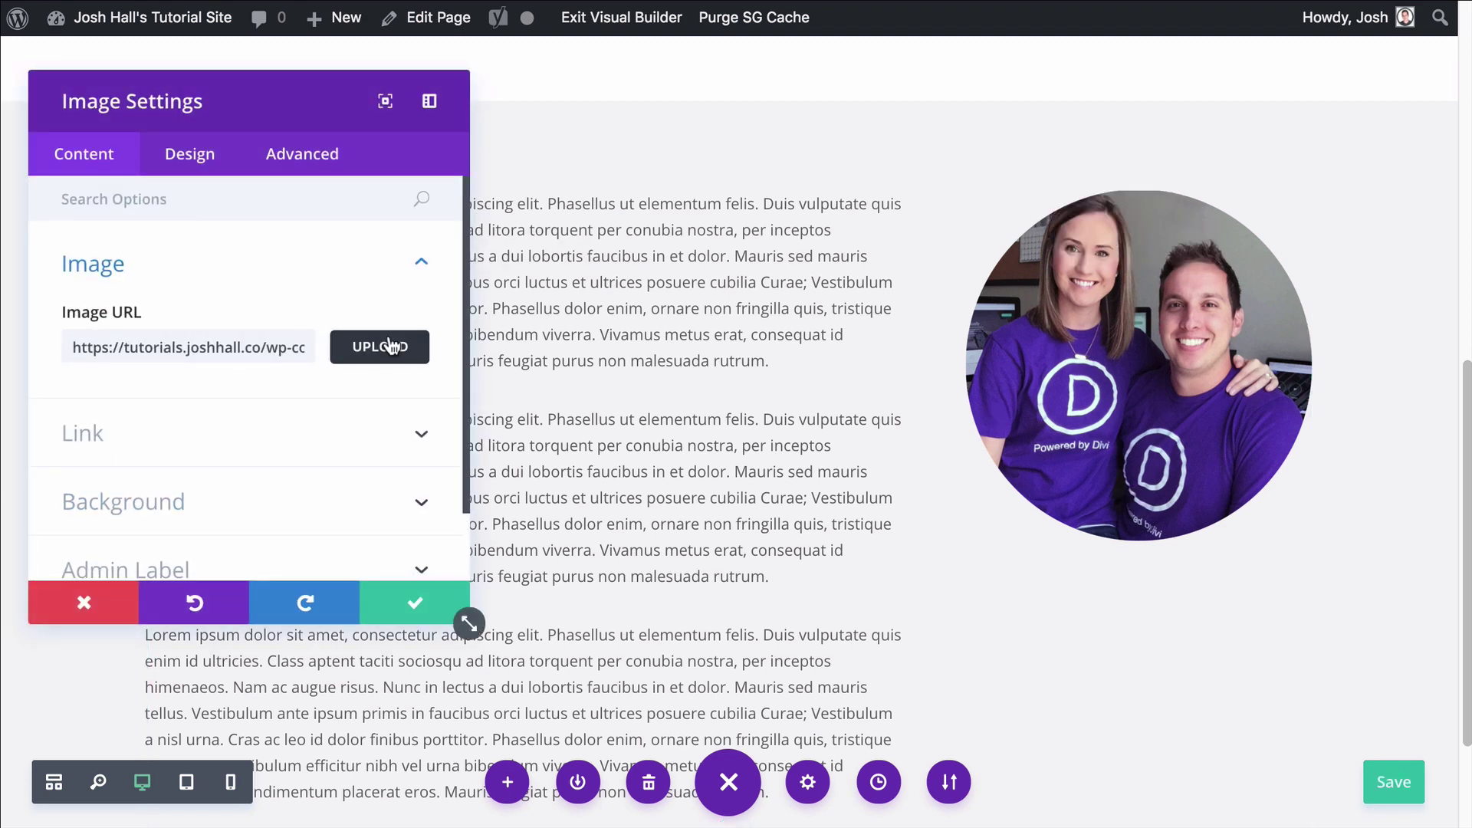
click(197, 170)
scroll(175, 450, down, 1)
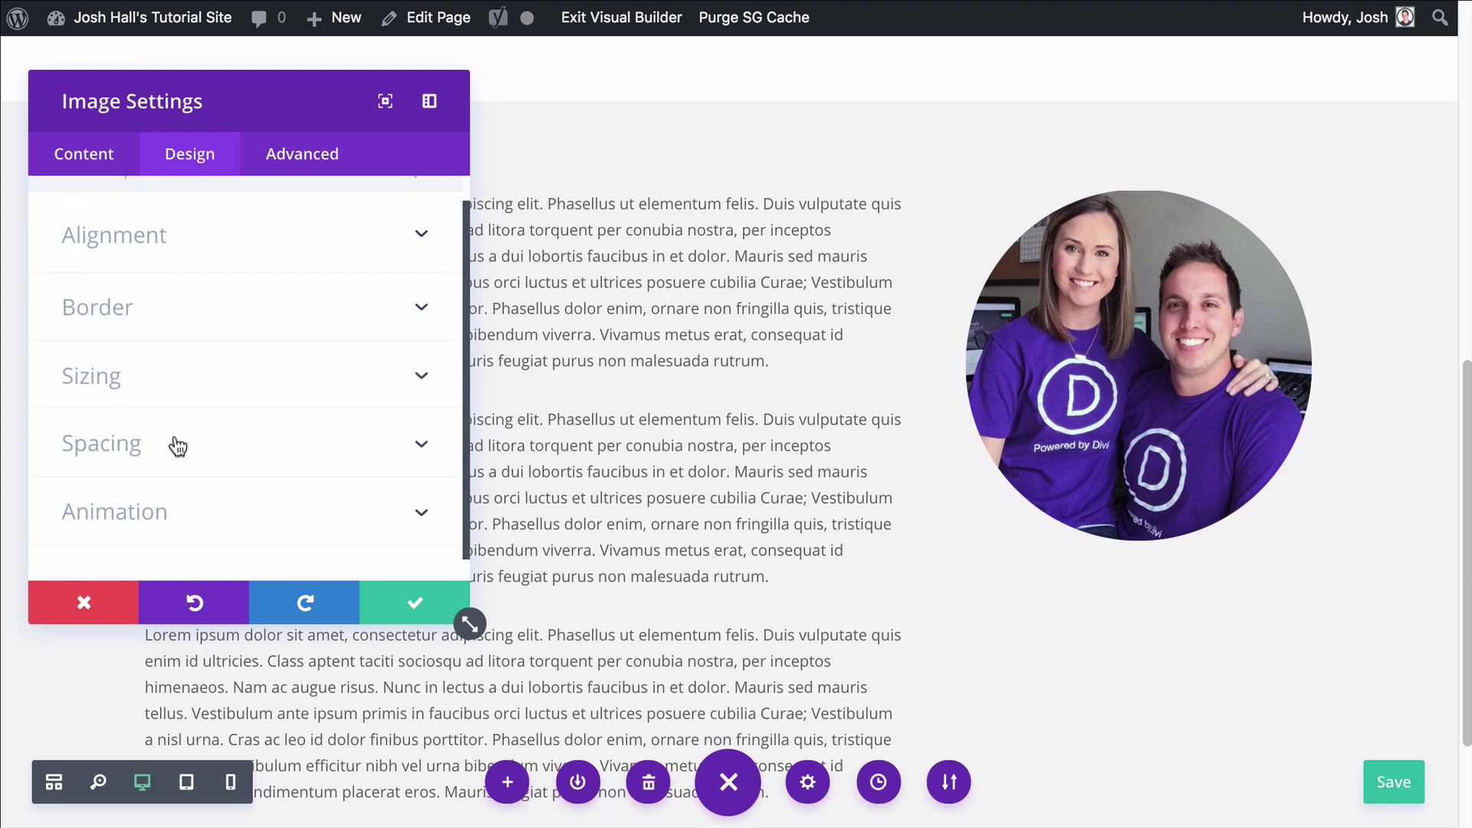
click(177, 446)
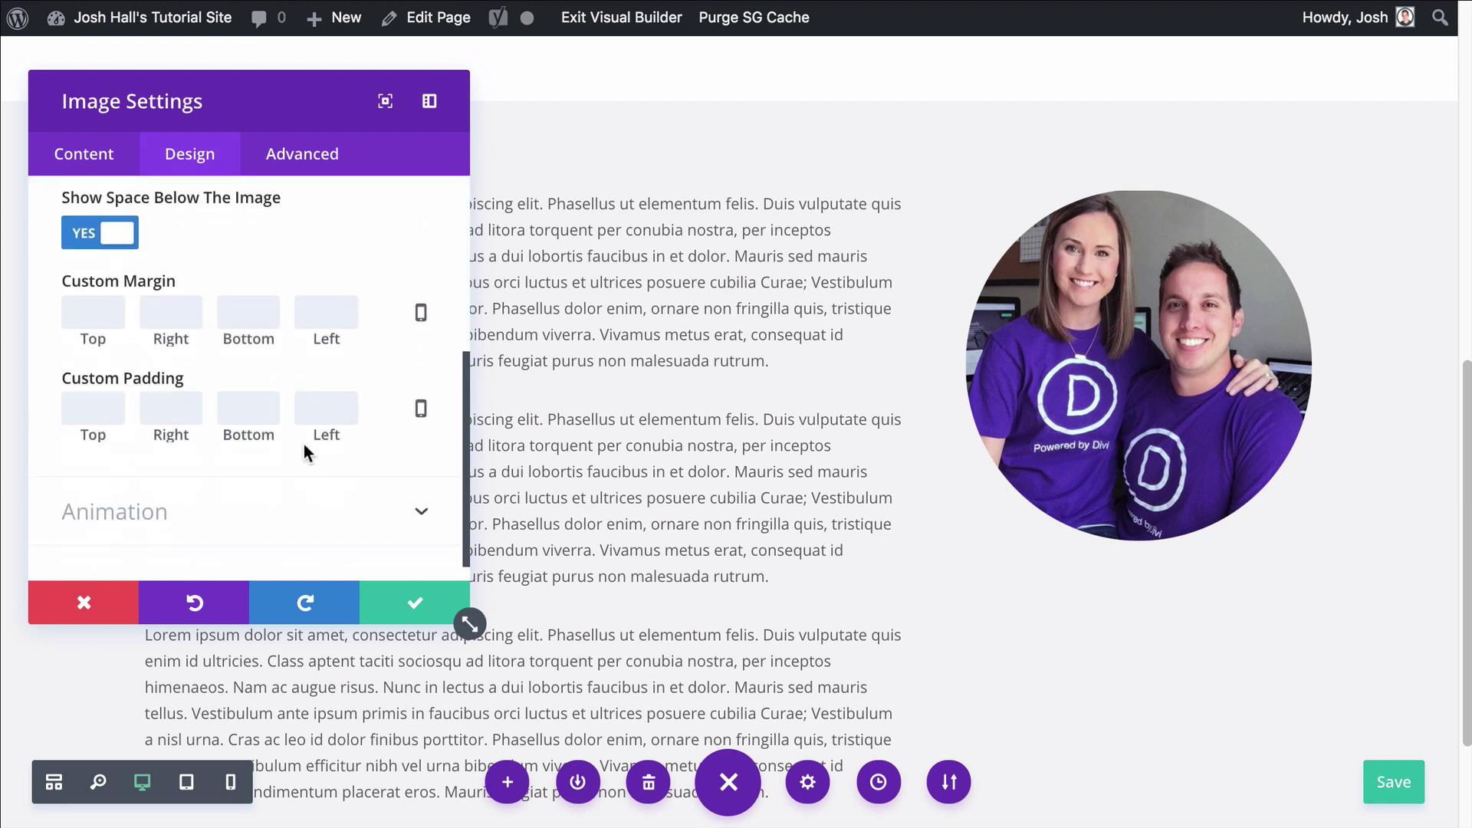
click(103, 407)
text(300)
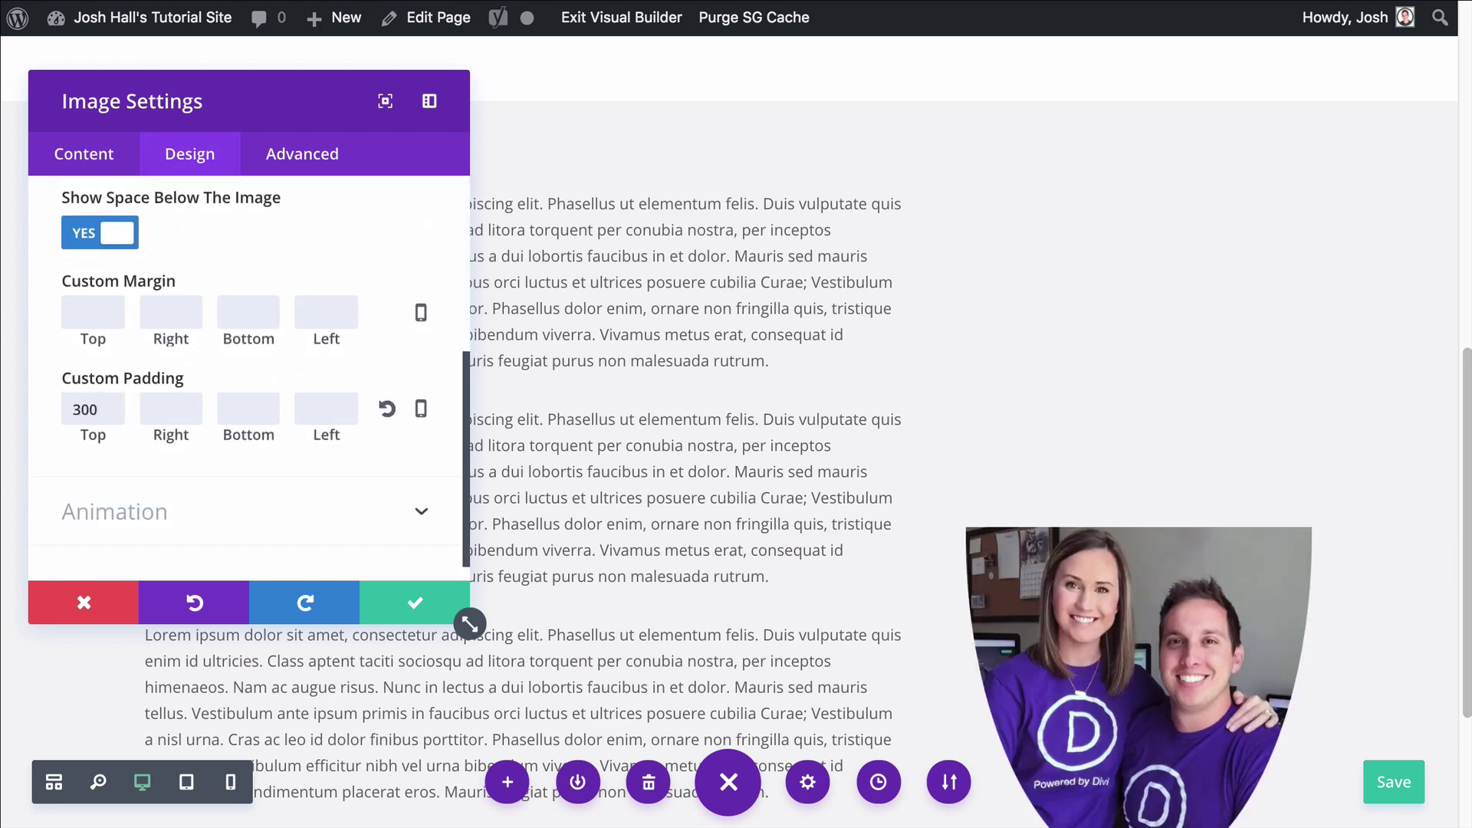
double_click(91, 411)
key(BackSpace)
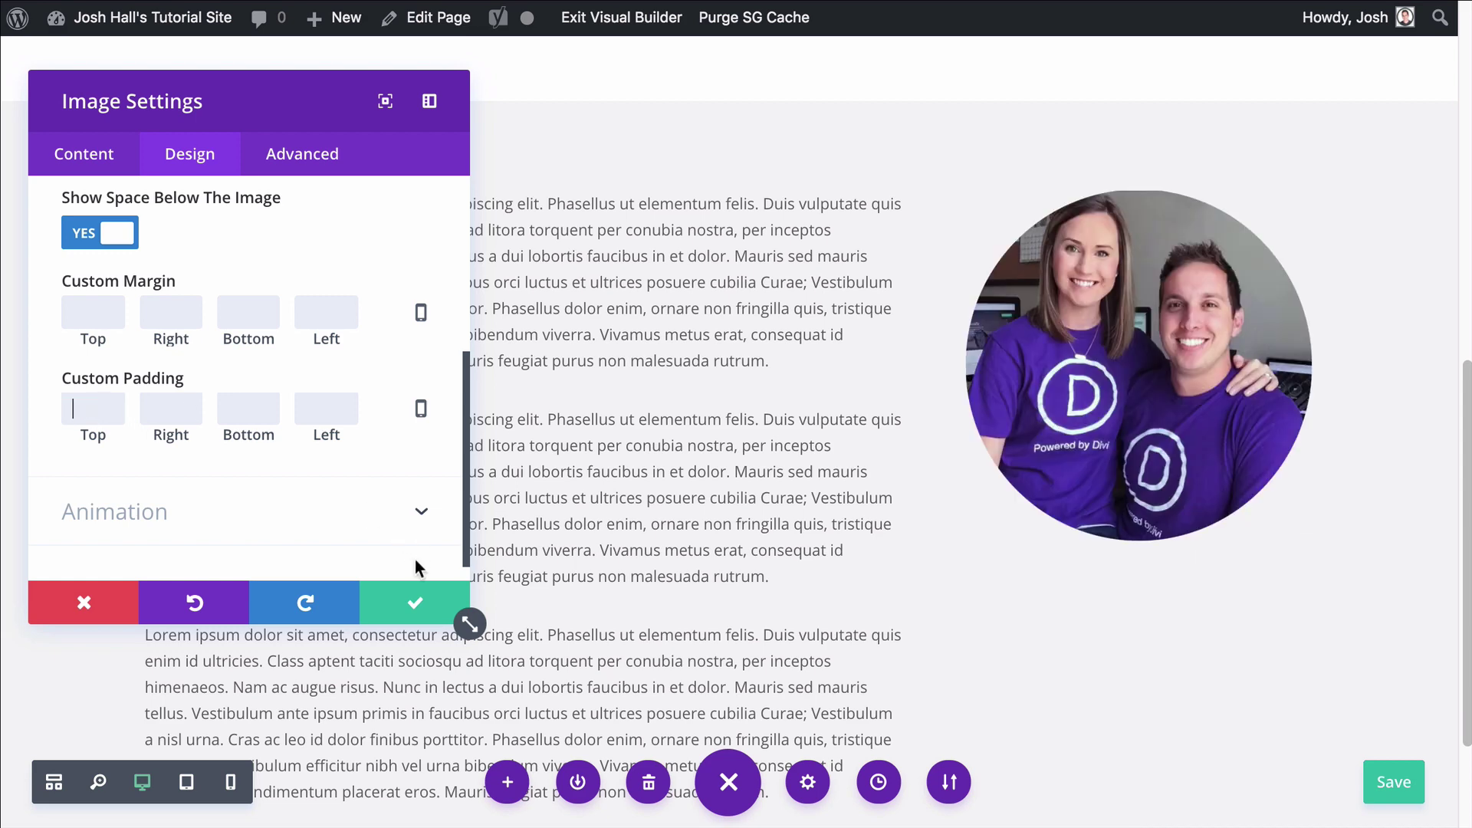
click(415, 602)
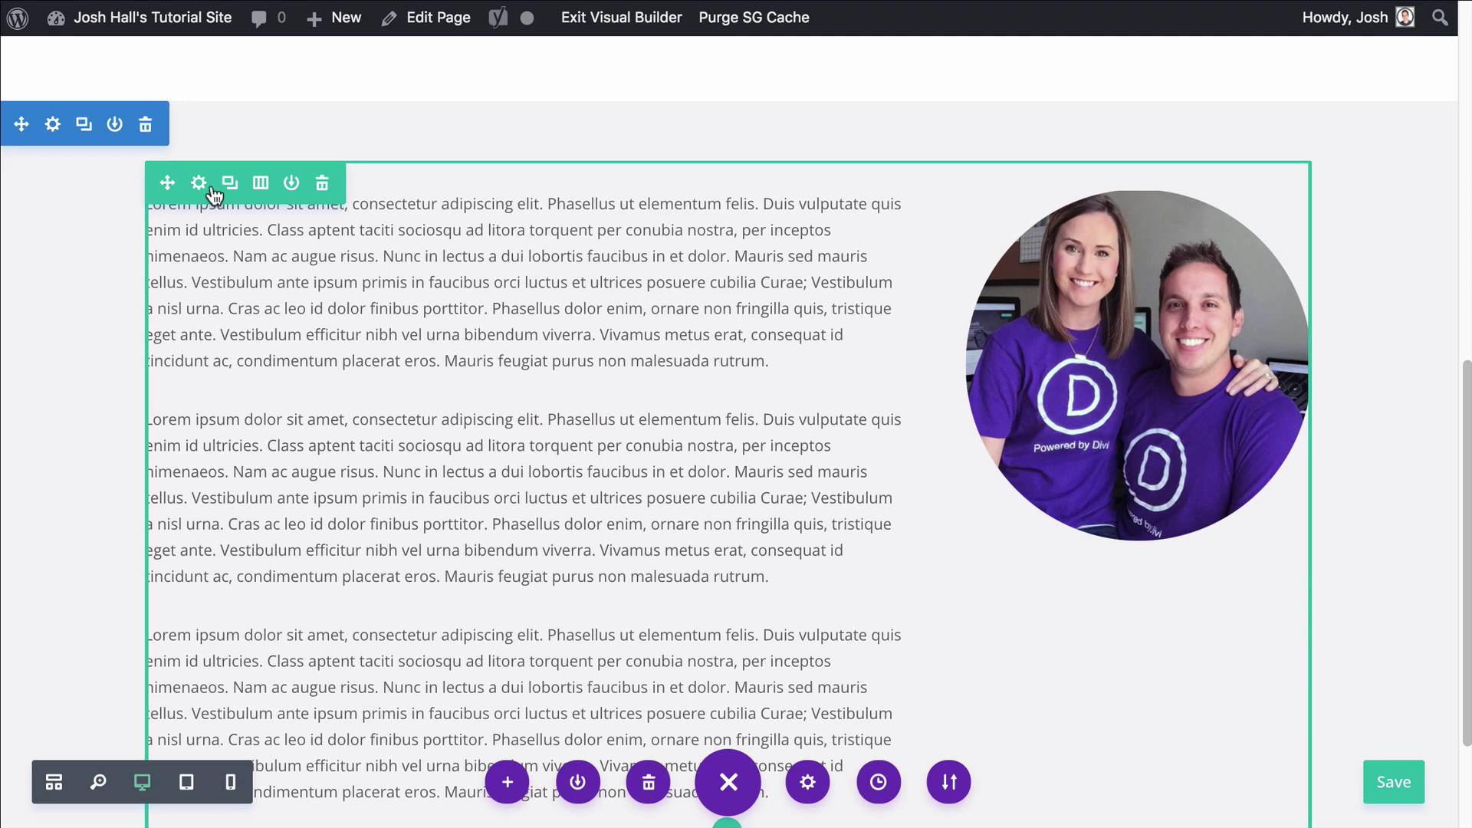
Step: Turn on equal column heights in the row's Design sizing settings
click(211, 187)
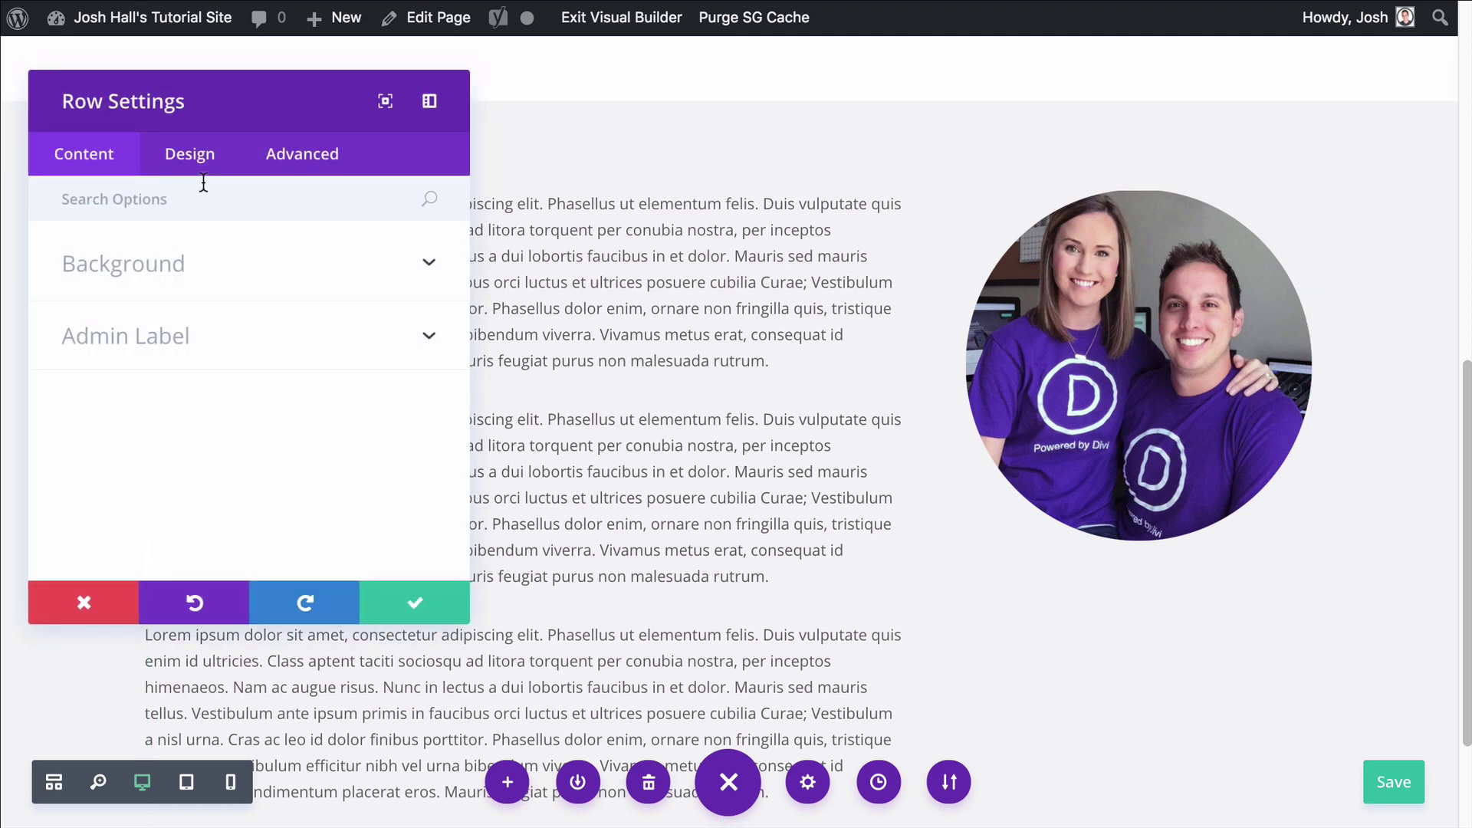
click(203, 159)
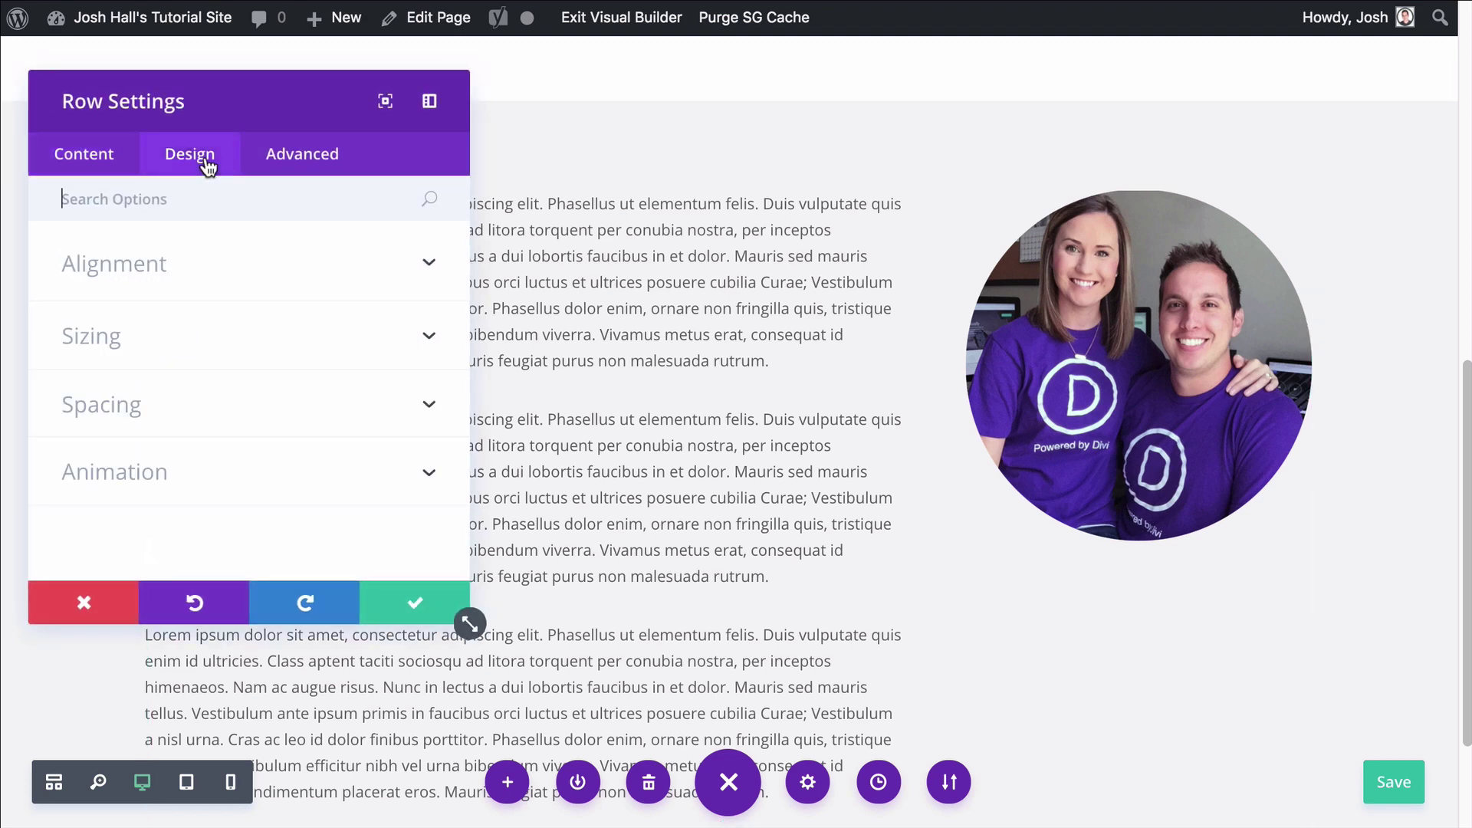
click(178, 337)
scroll(250, 314, down, 2)
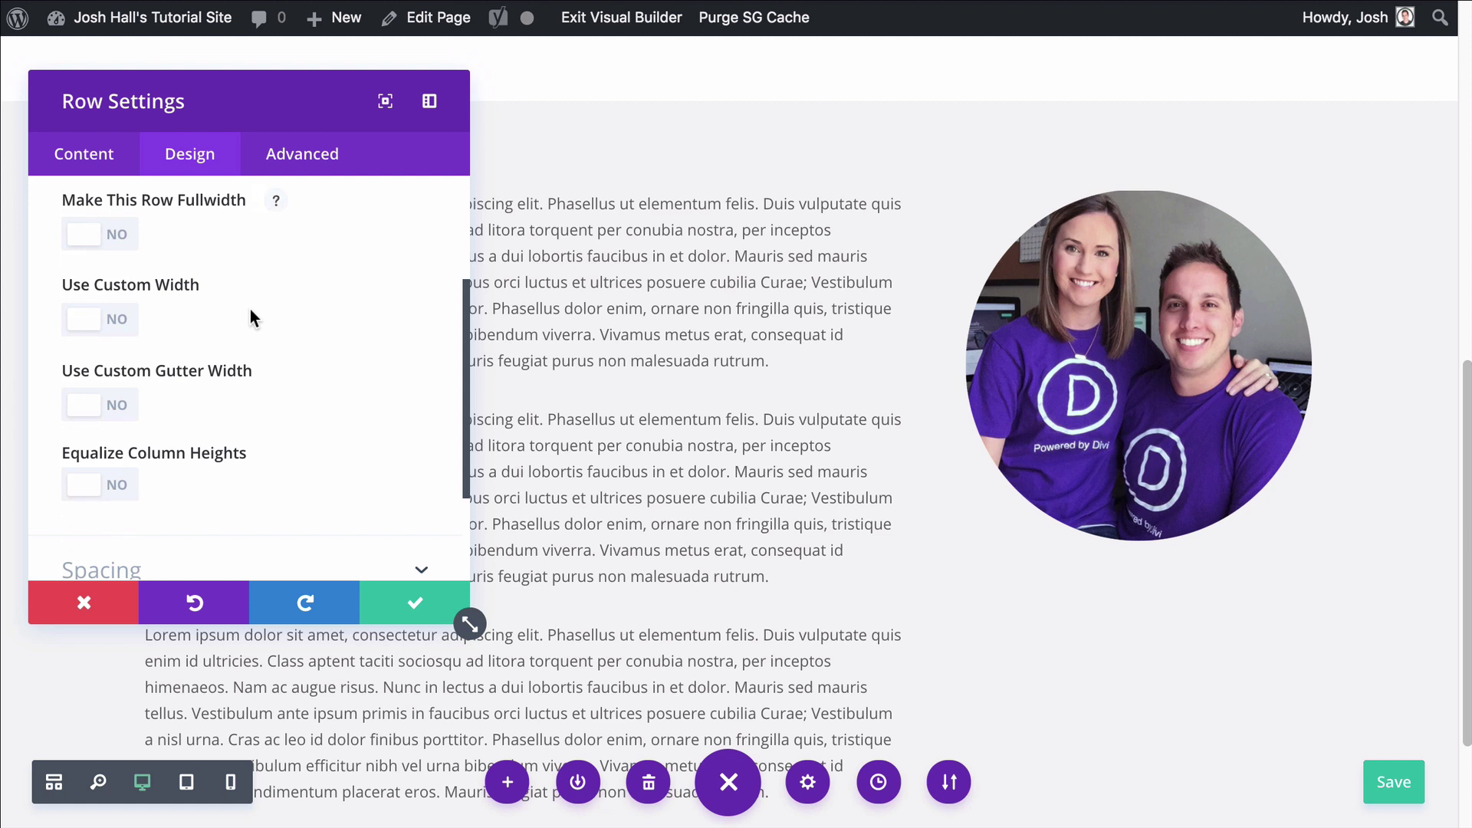
click(108, 484)
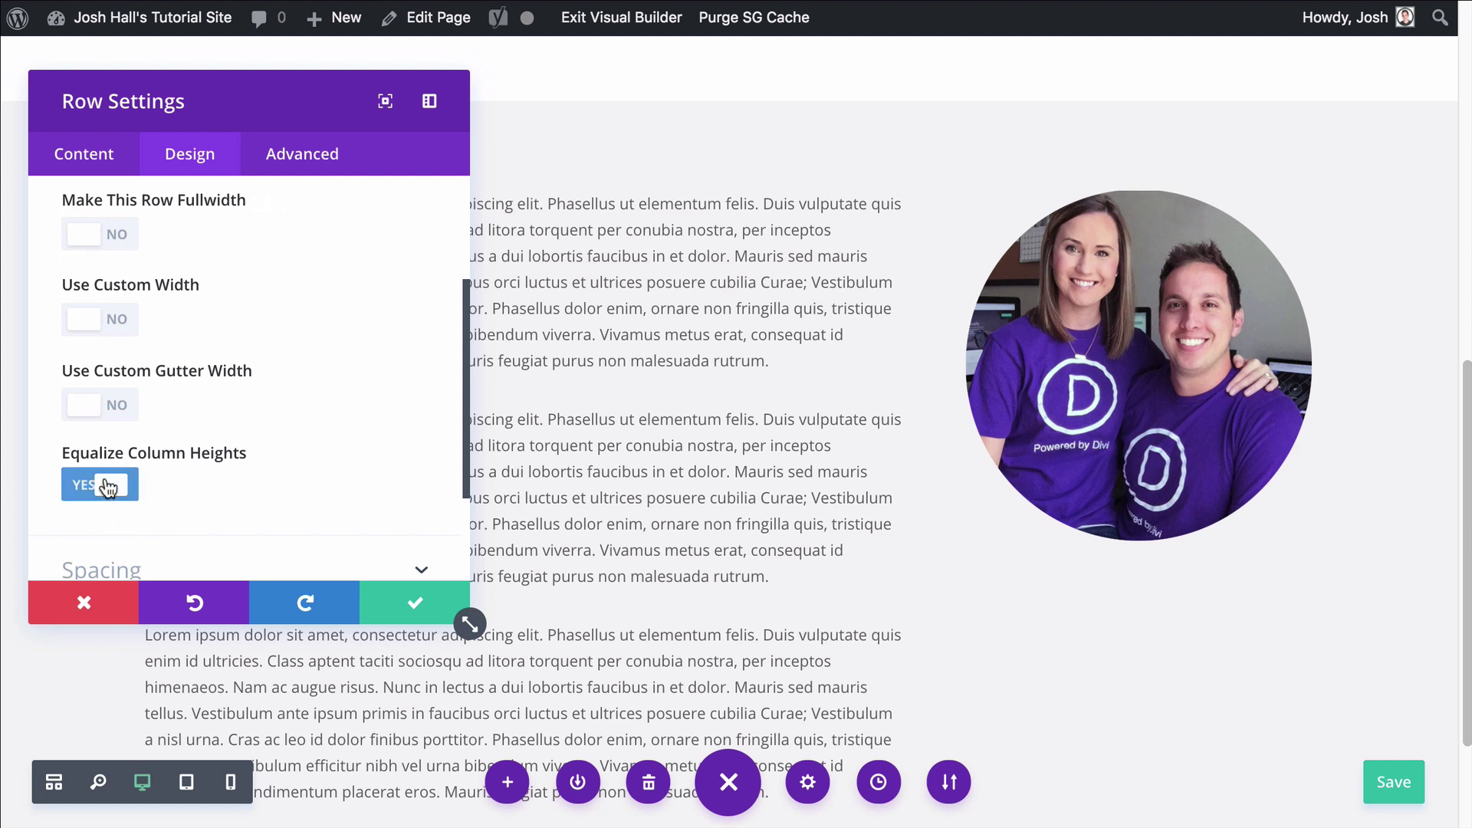
Step: Enter vertical-align as the Column 1 CSS class under the row's Advanced settings
click(301, 173)
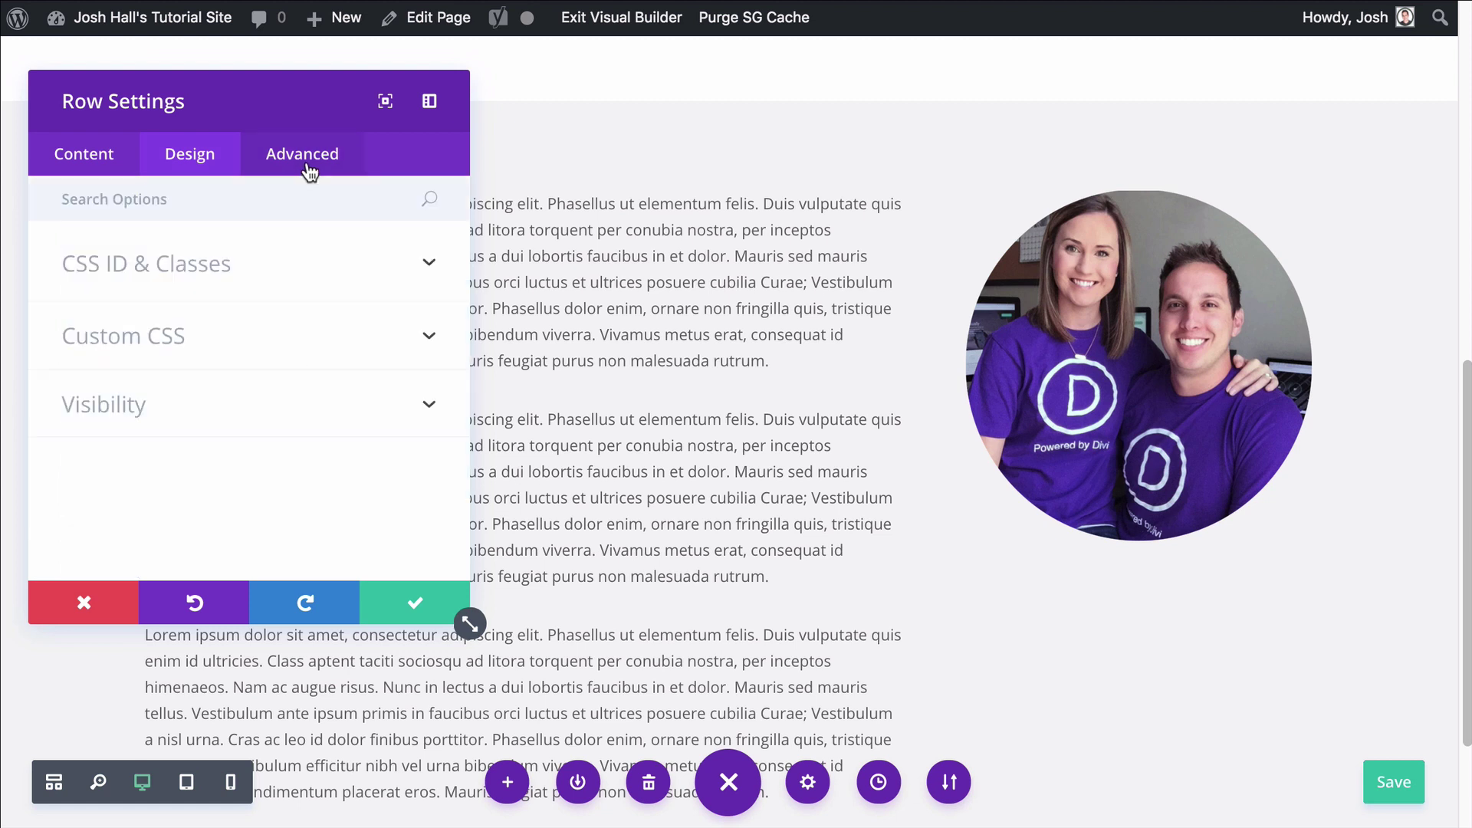
click(275, 277)
scroll(275, 276, down, 1)
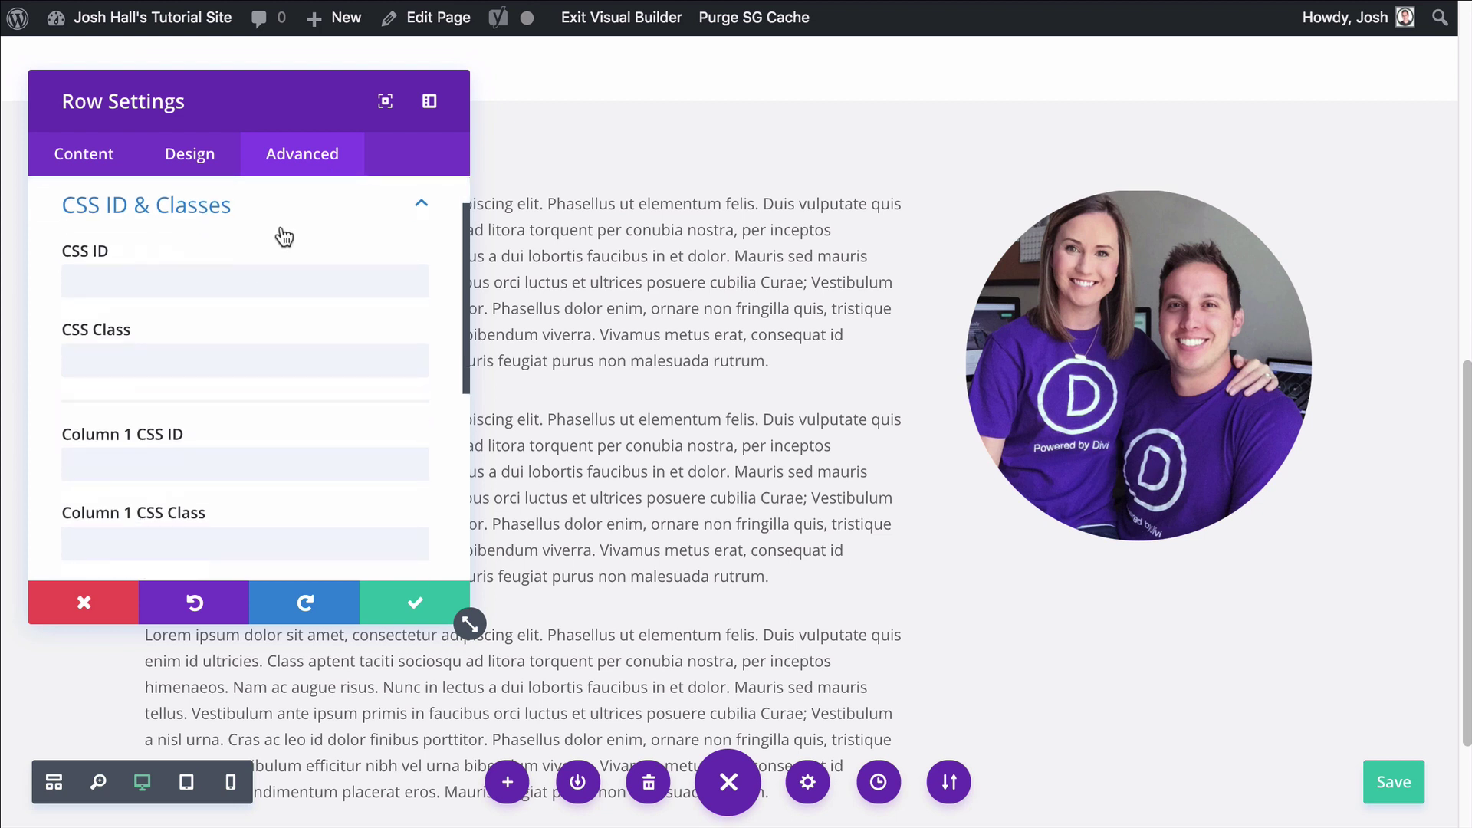
scroll(284, 236, down, 3)
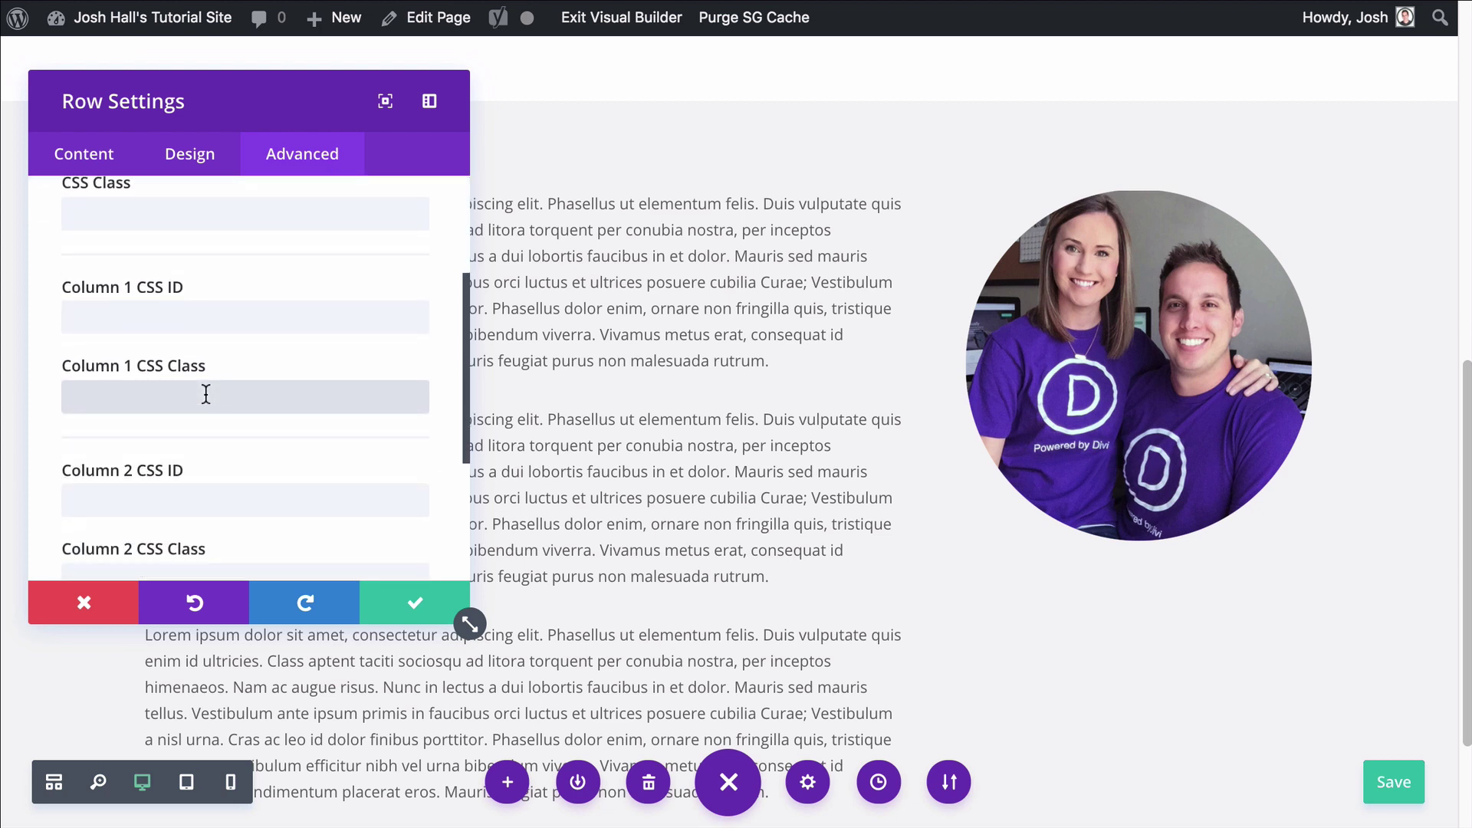
text(vertical-align)
scroll(305, 331, down, 1)
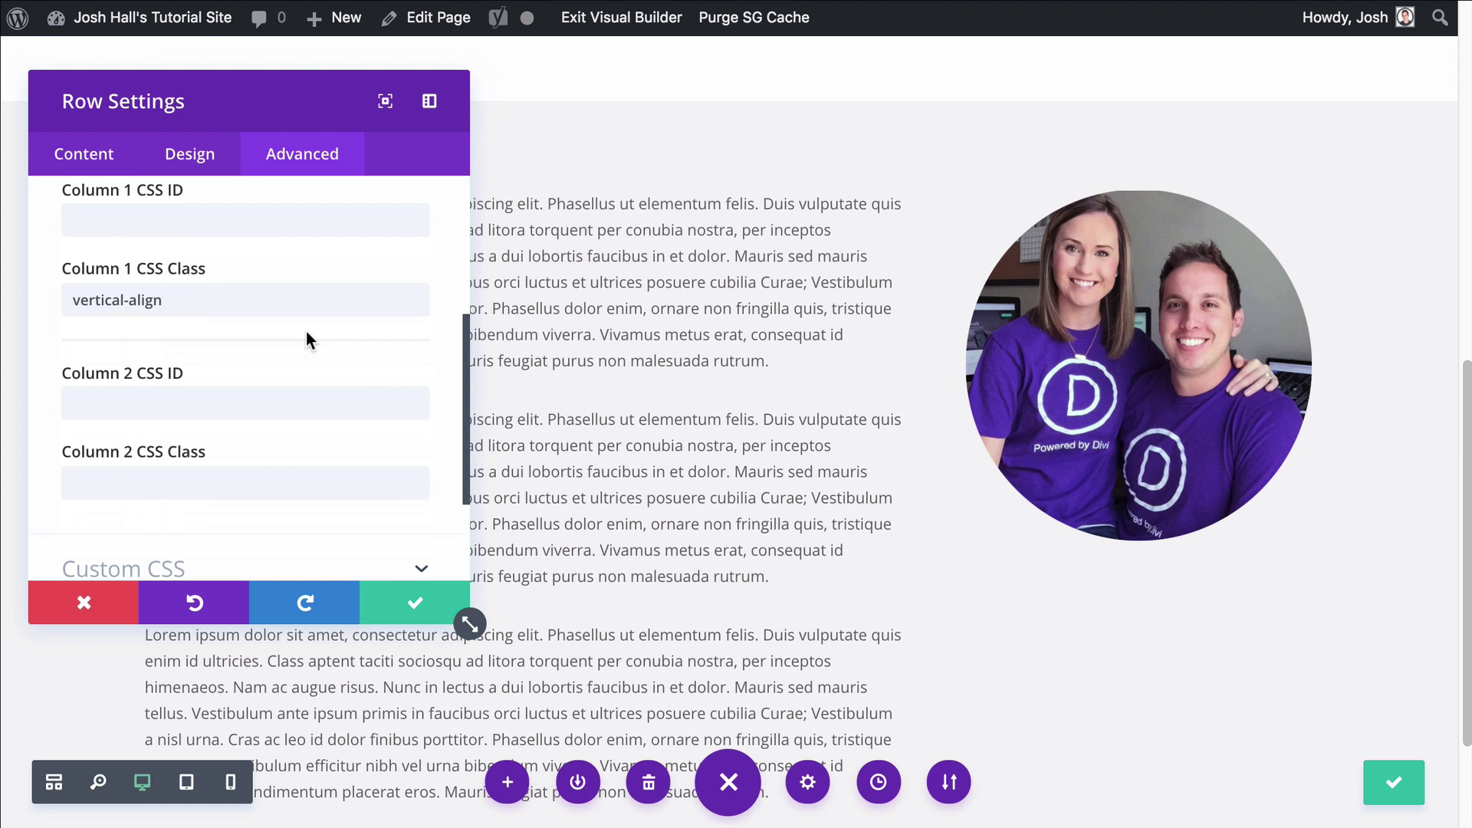
scroll(306, 340, down, 3)
click(222, 356)
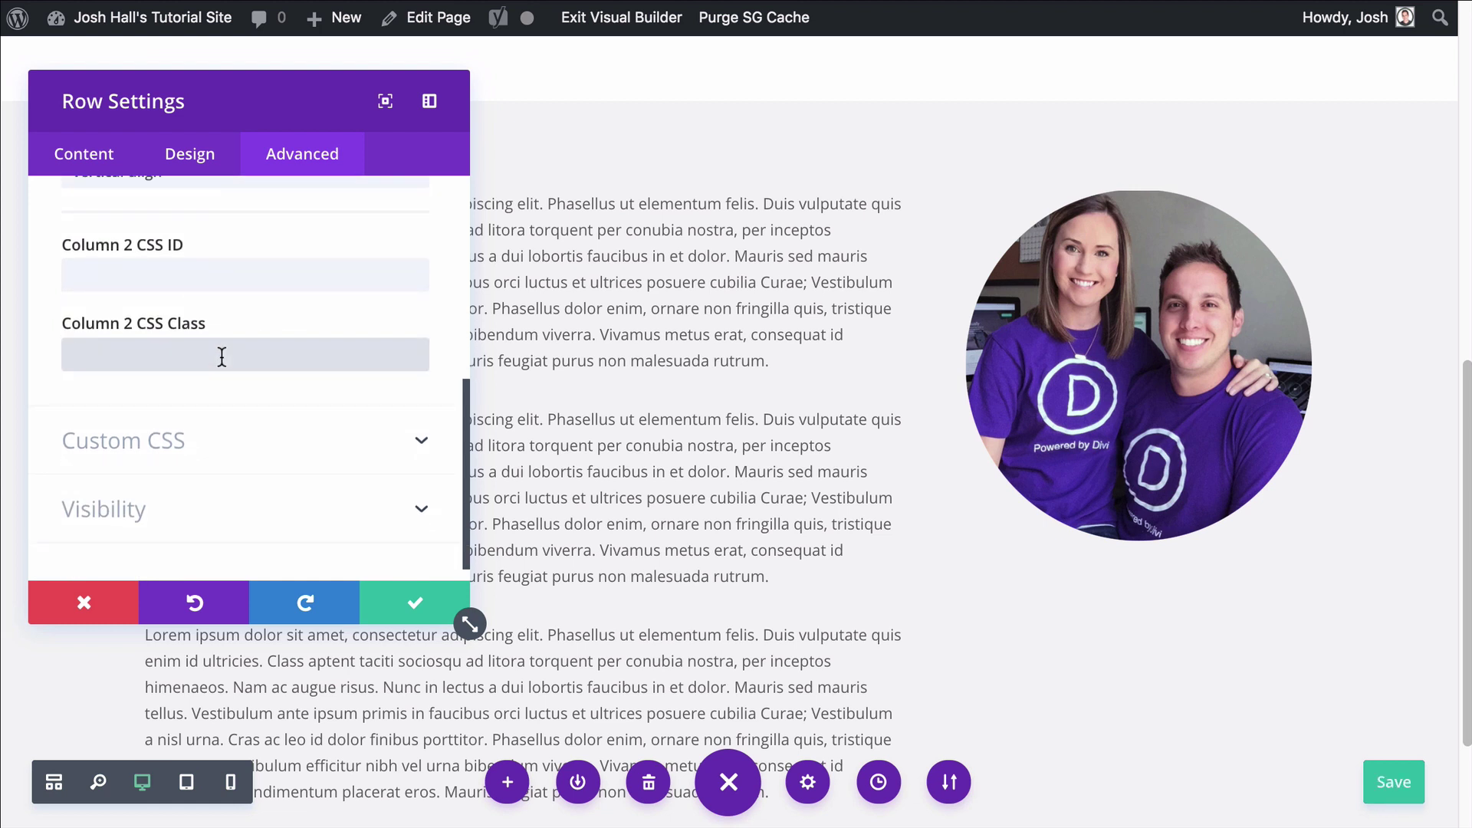
Step: Set Column 2's CSS class to vertical-align, save the row, and delete the top paragraph
text(vertical-align)
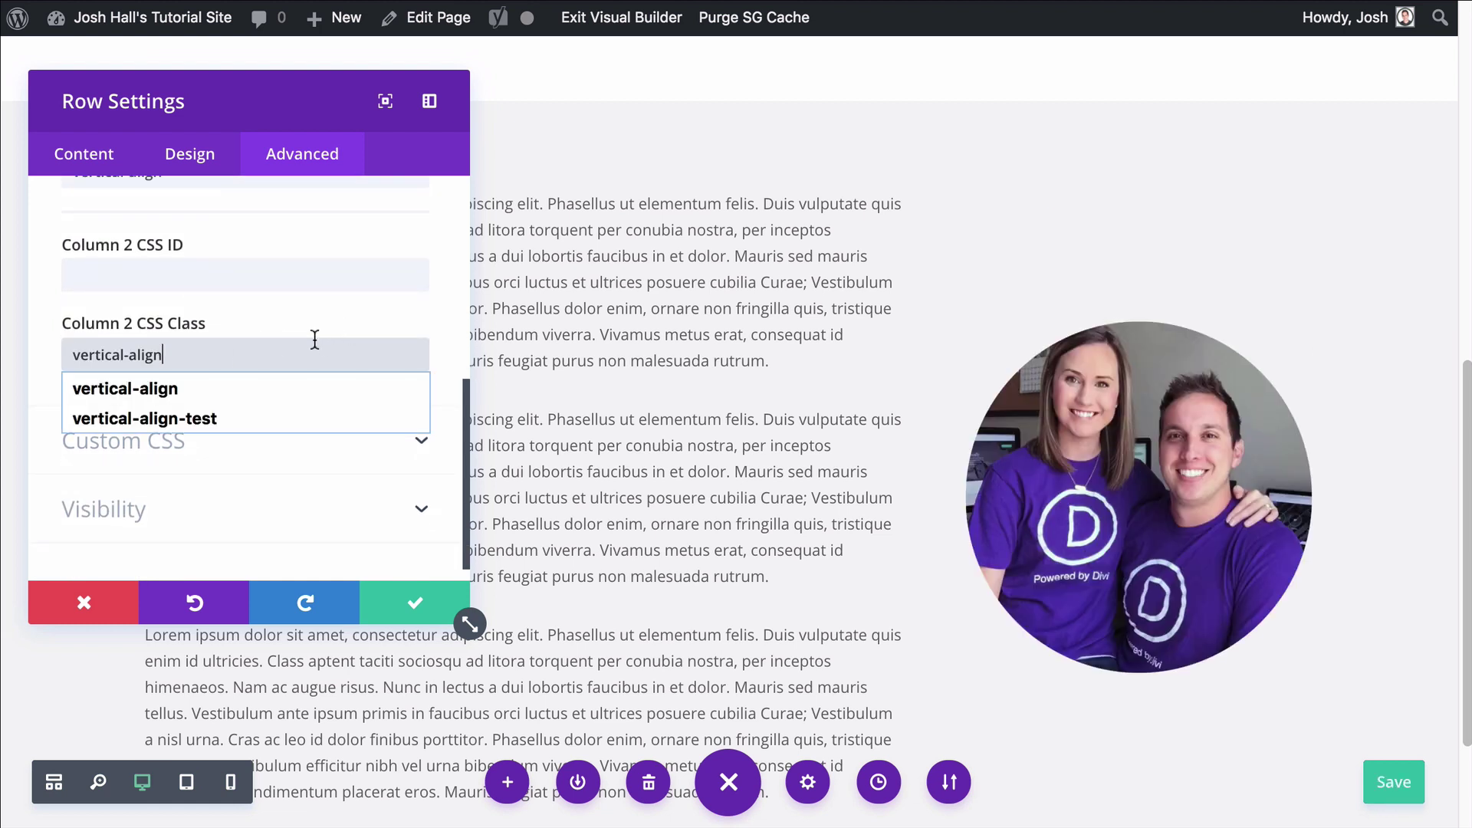
click(414, 603)
scroll(905, 361, down, 2)
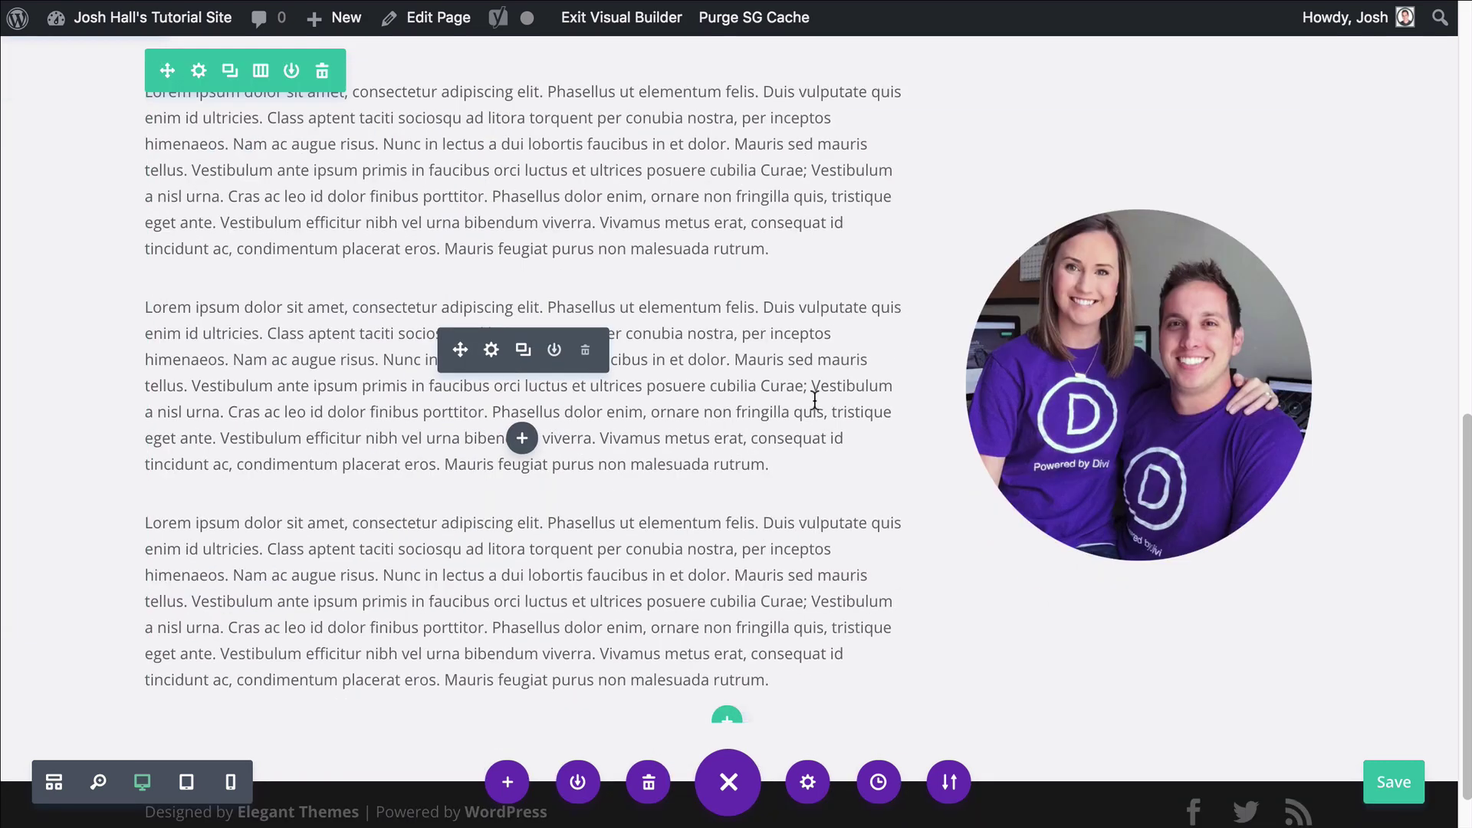
scroll(811, 394, up, 2)
scroll(815, 400, down, 2)
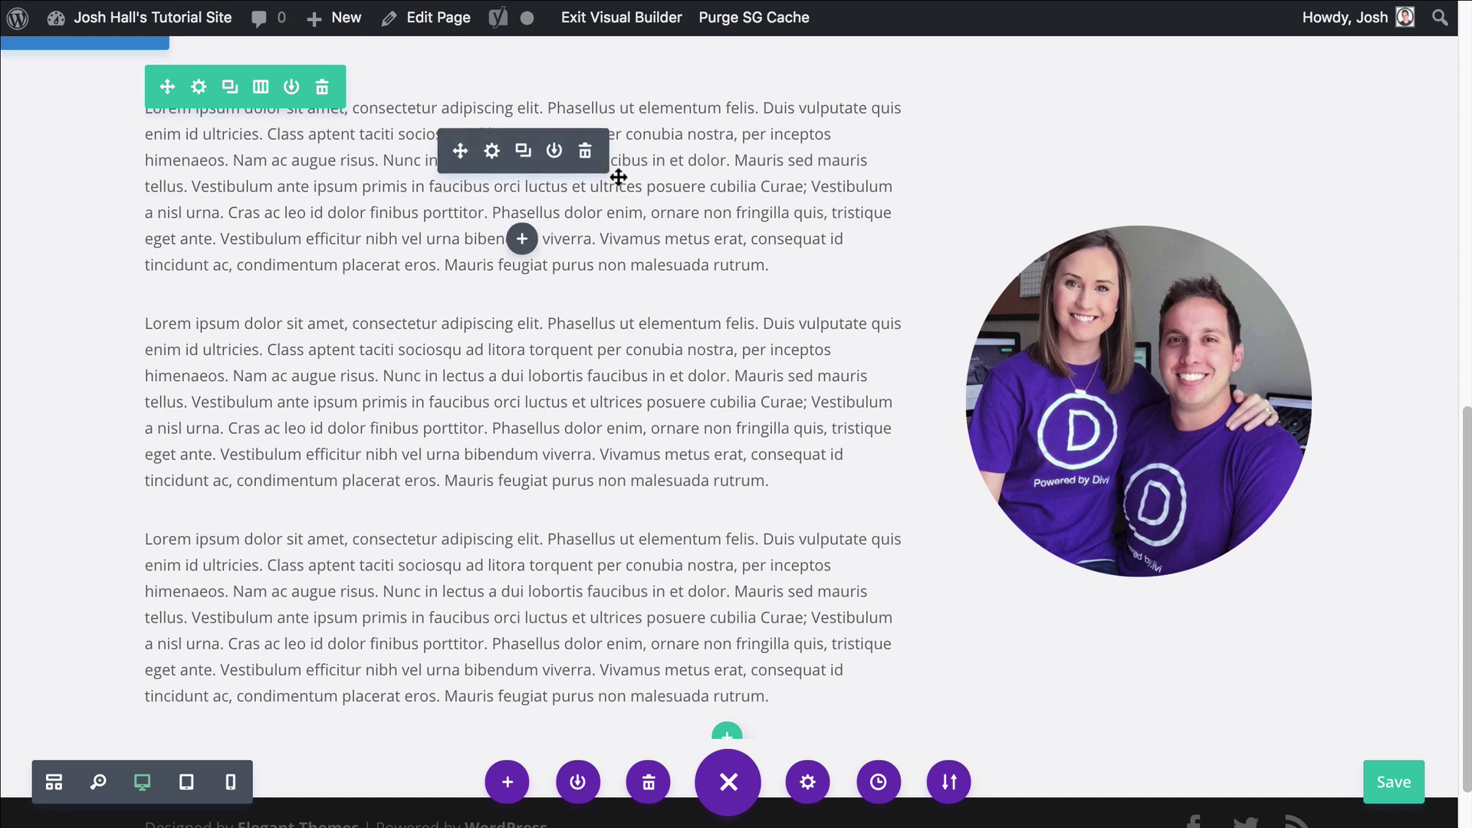
scroll(591, 154, up, 2)
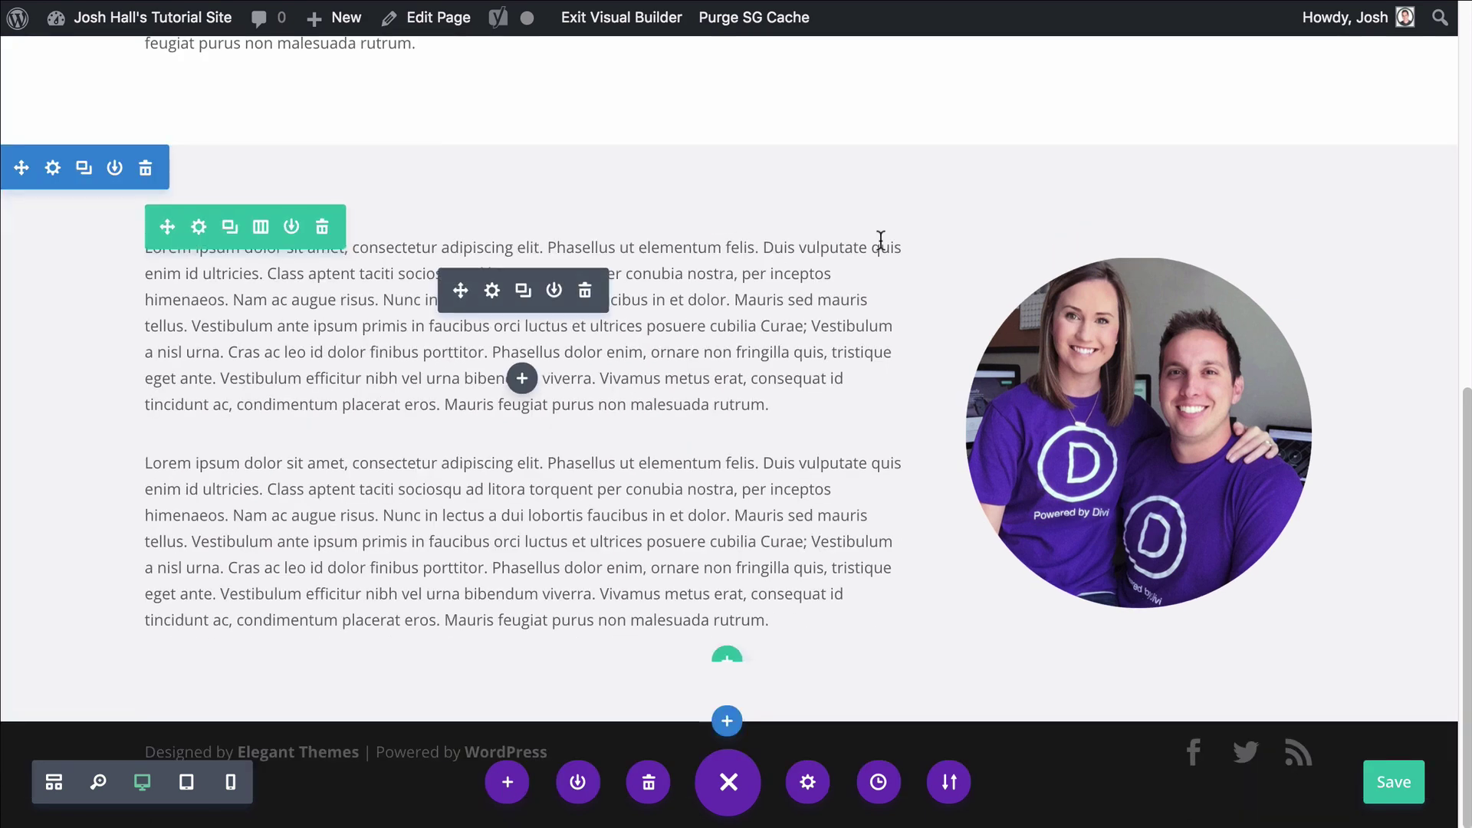
click(585, 290)
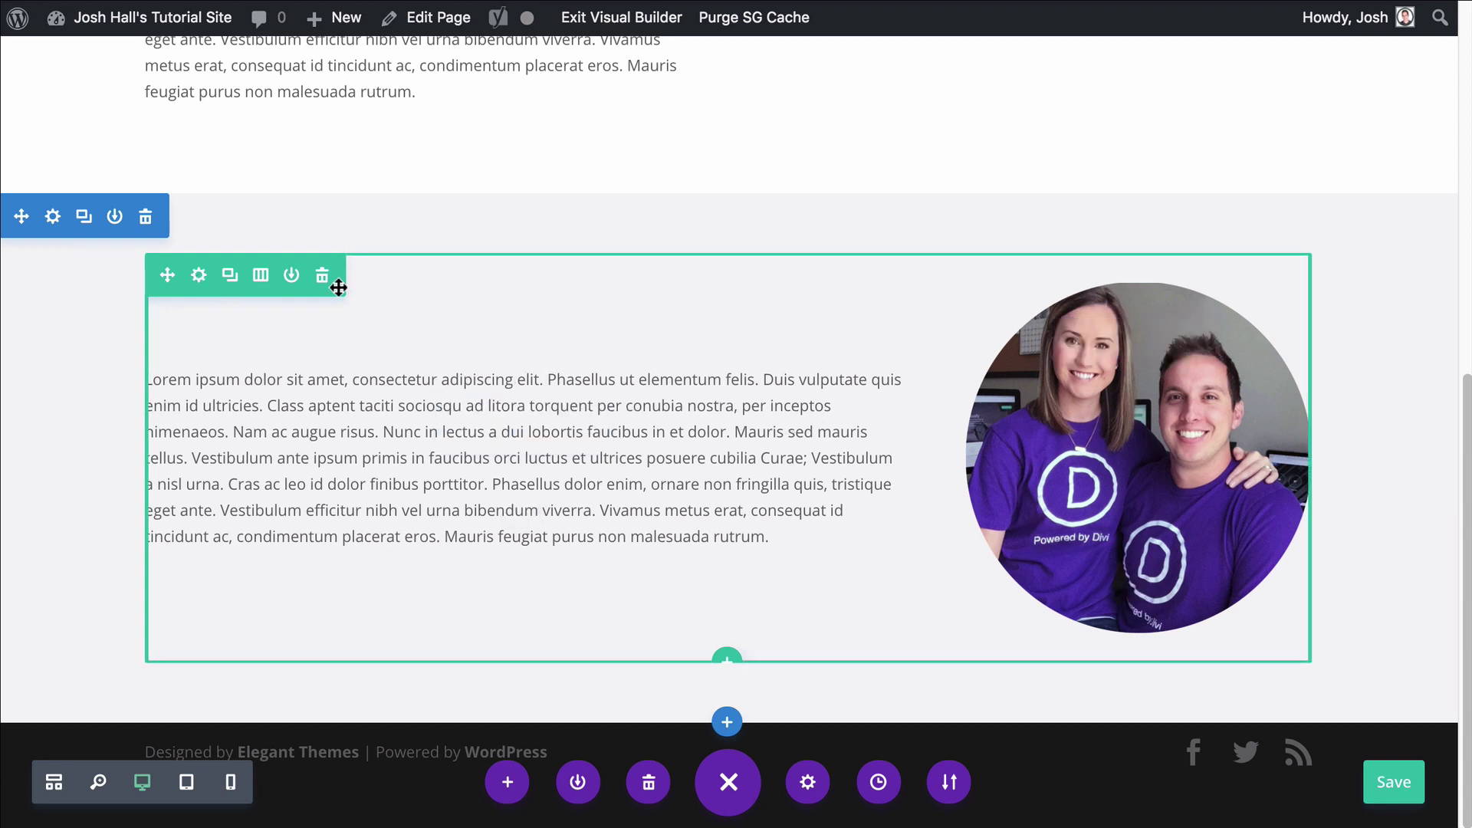
Step: Delete vertical-align from the Column 1 CSS Class field and save the row settings
click(201, 278)
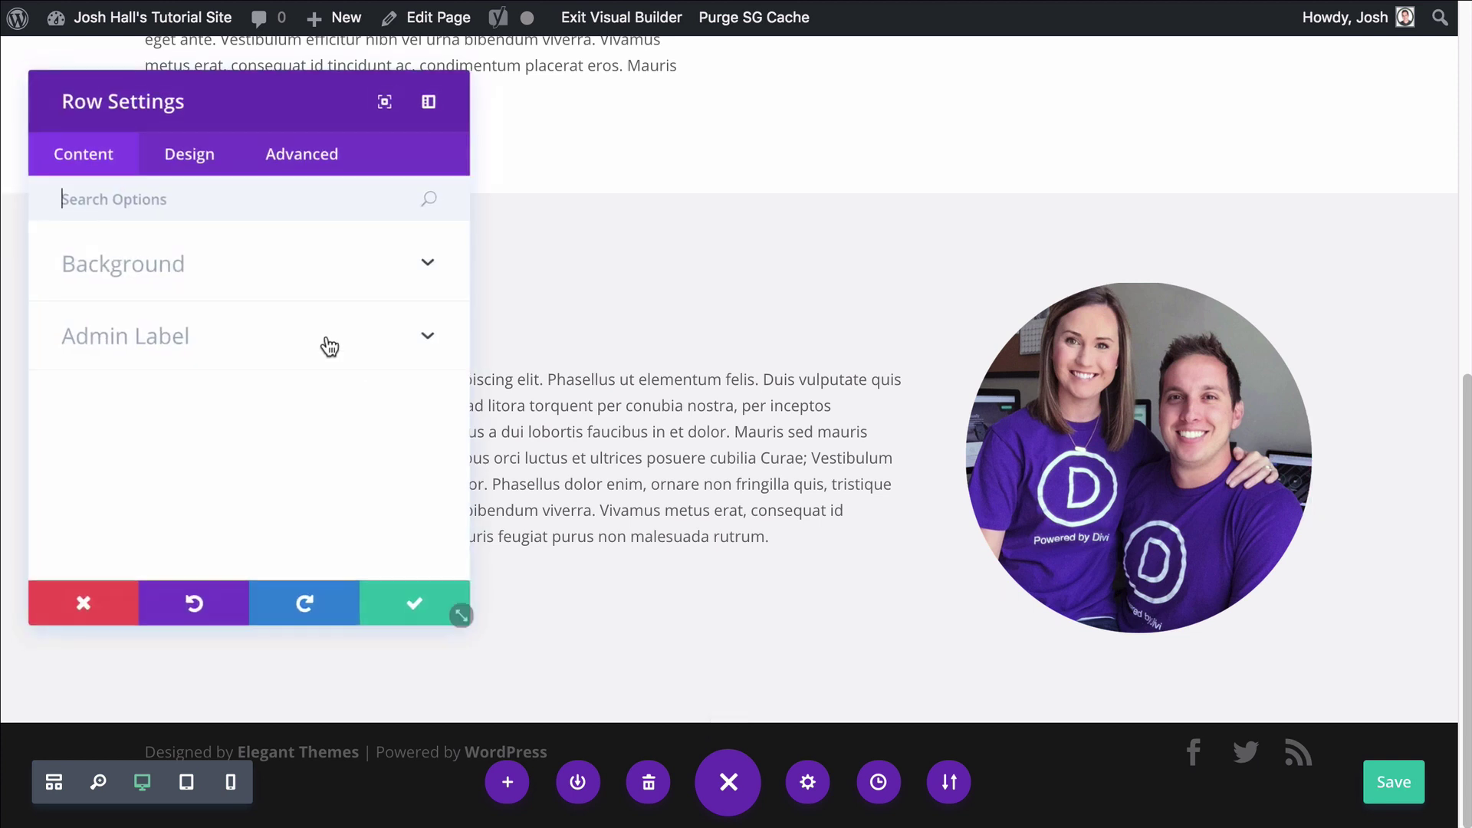
click(301, 170)
click(251, 275)
scroll(188, 346, down, 3)
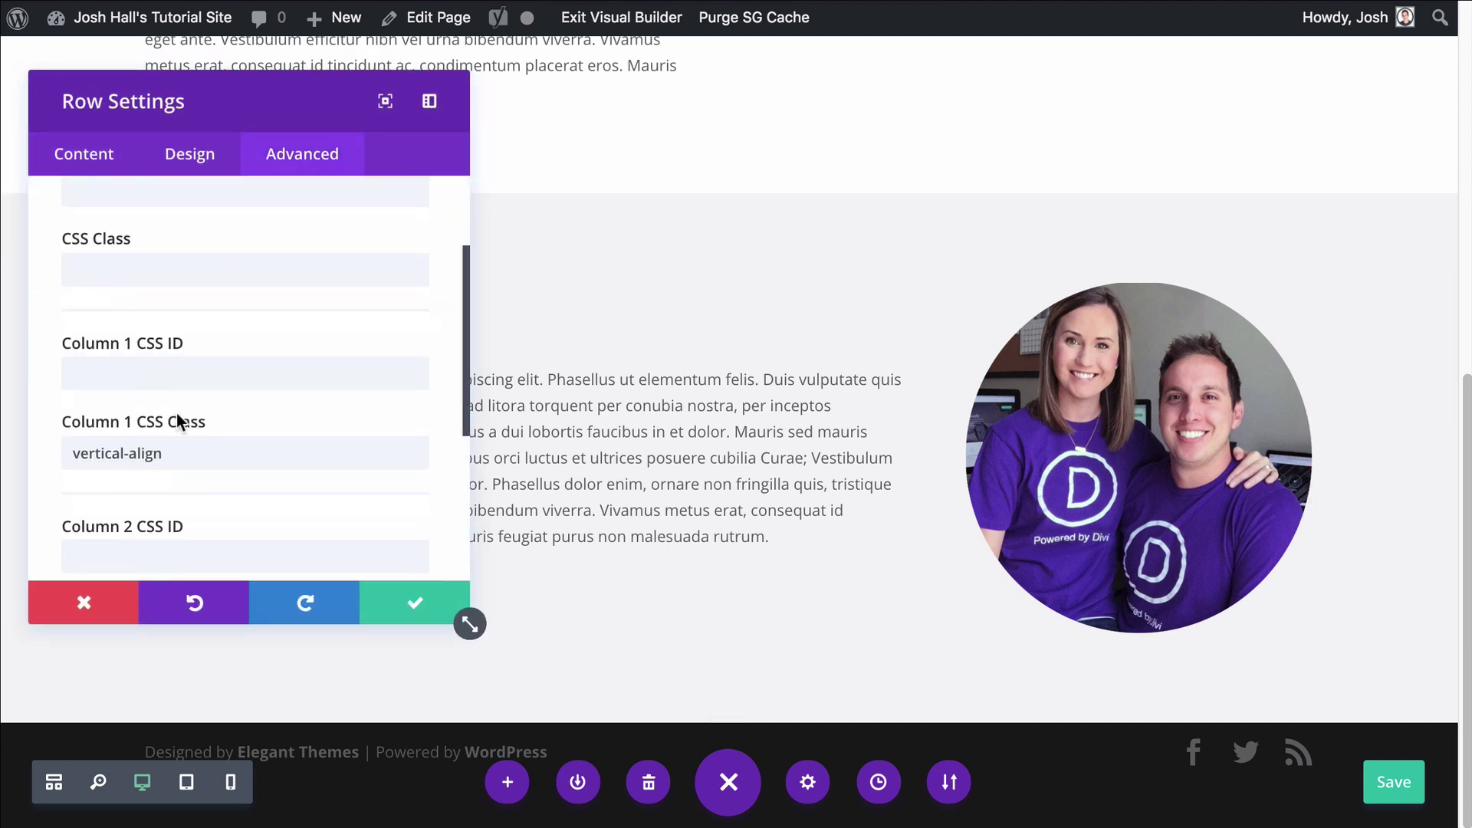
double_click(165, 443)
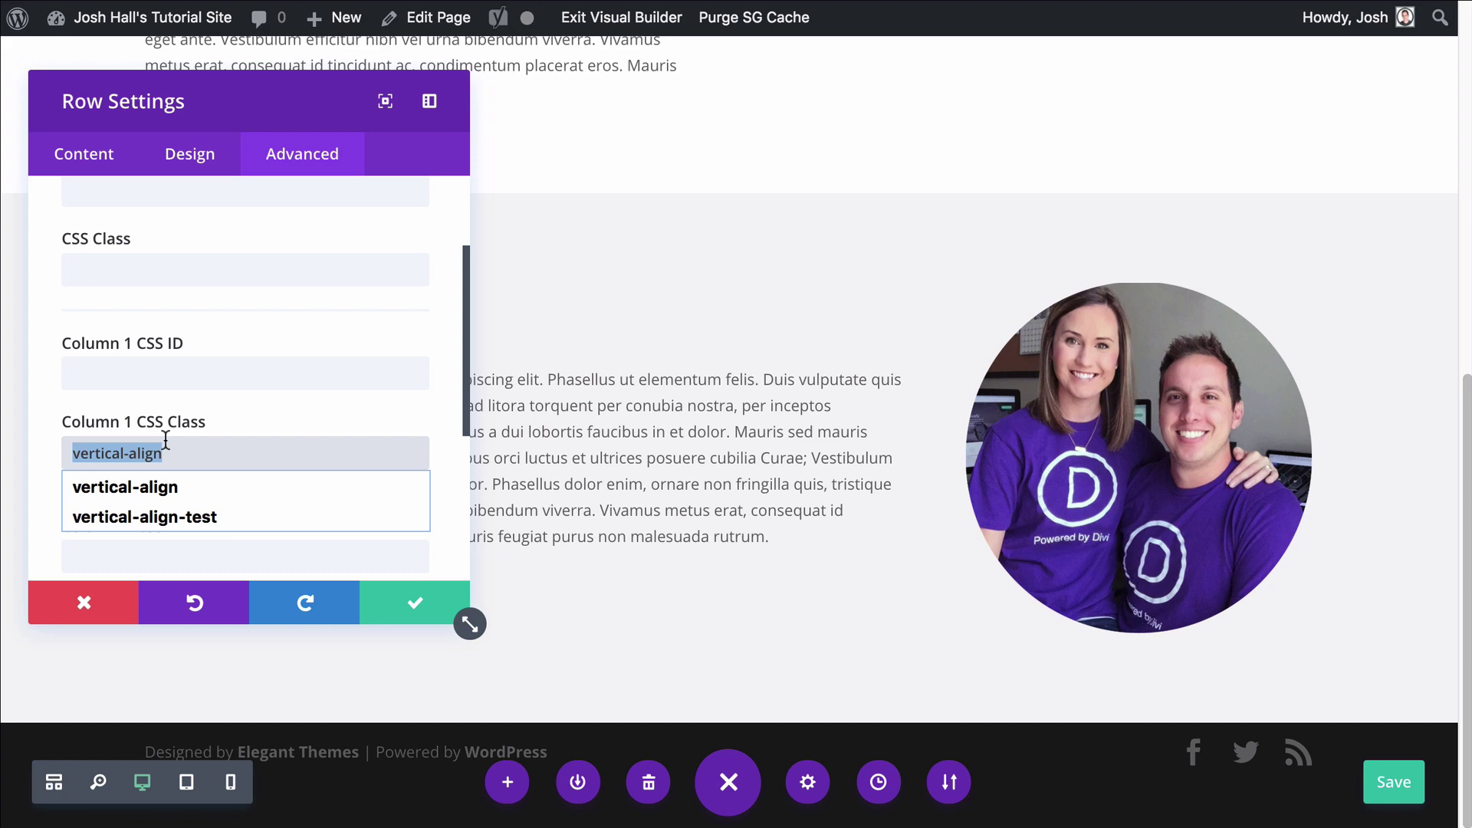
key(BackSpace)
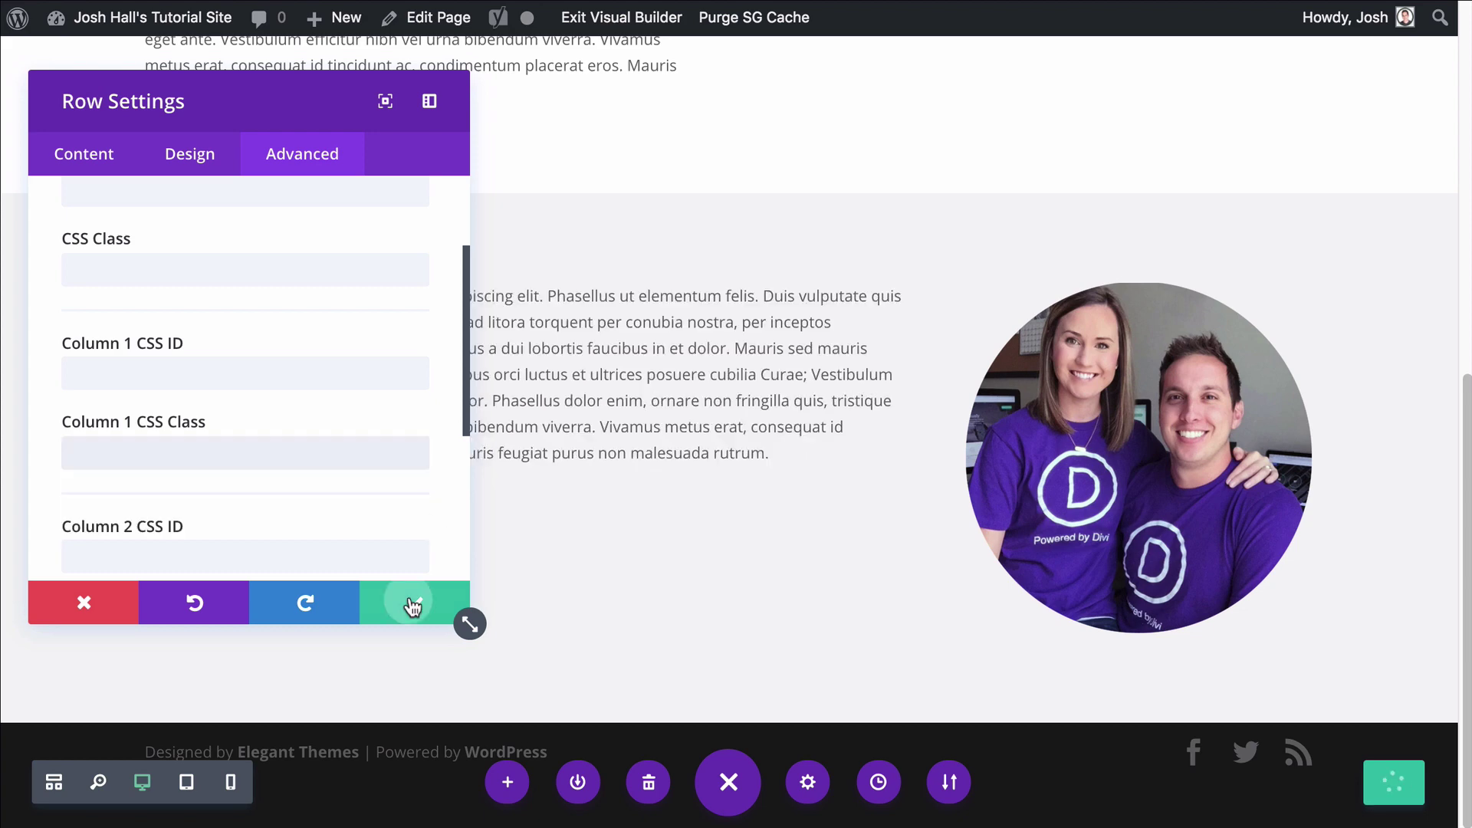
click(416, 602)
scroll(966, 368, up, 2)
scroll(1181, 253, down, 2)
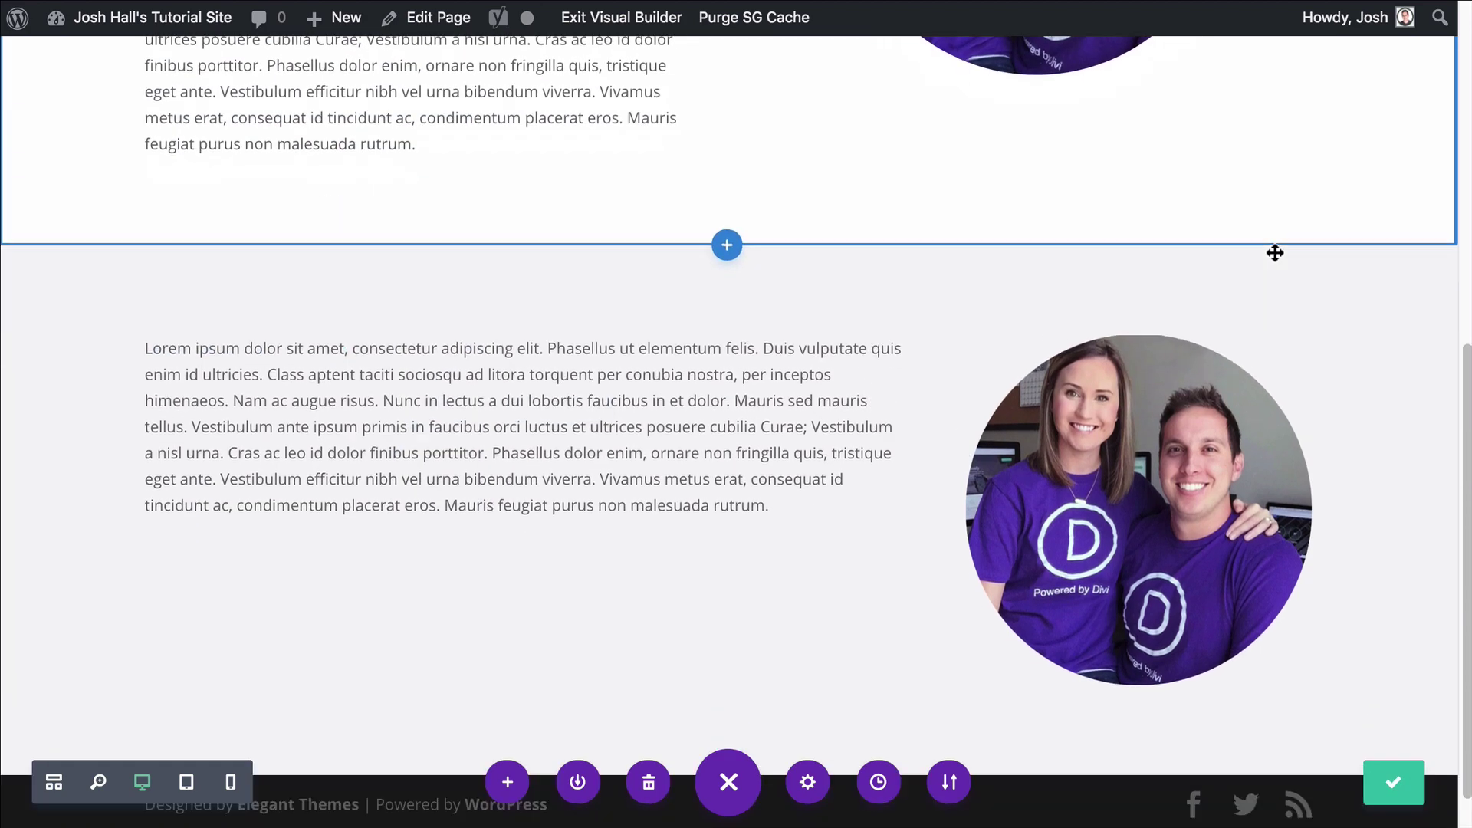
scroll(1189, 184, up, 1)
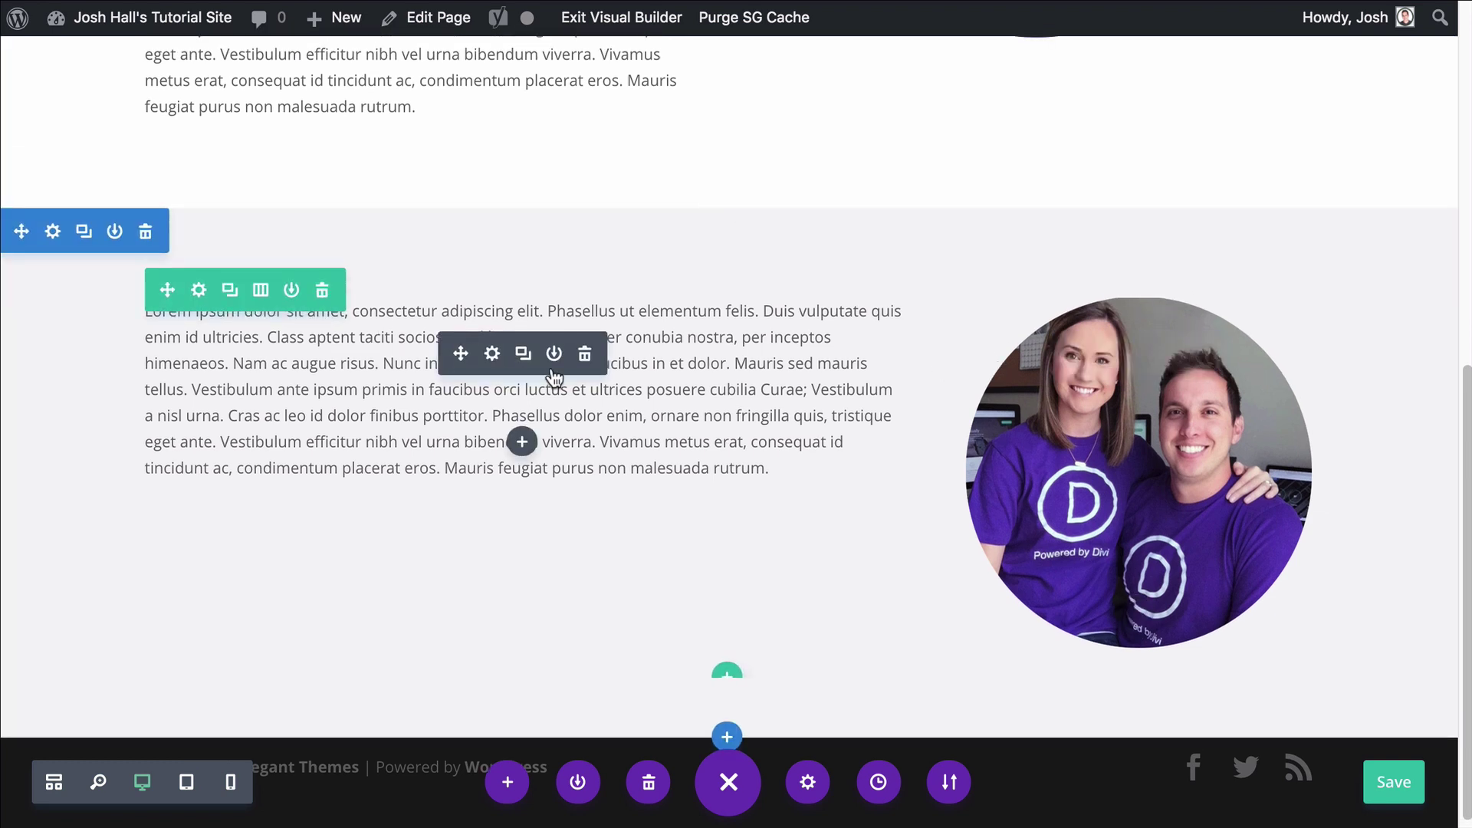
scroll(816, 364, down, 1)
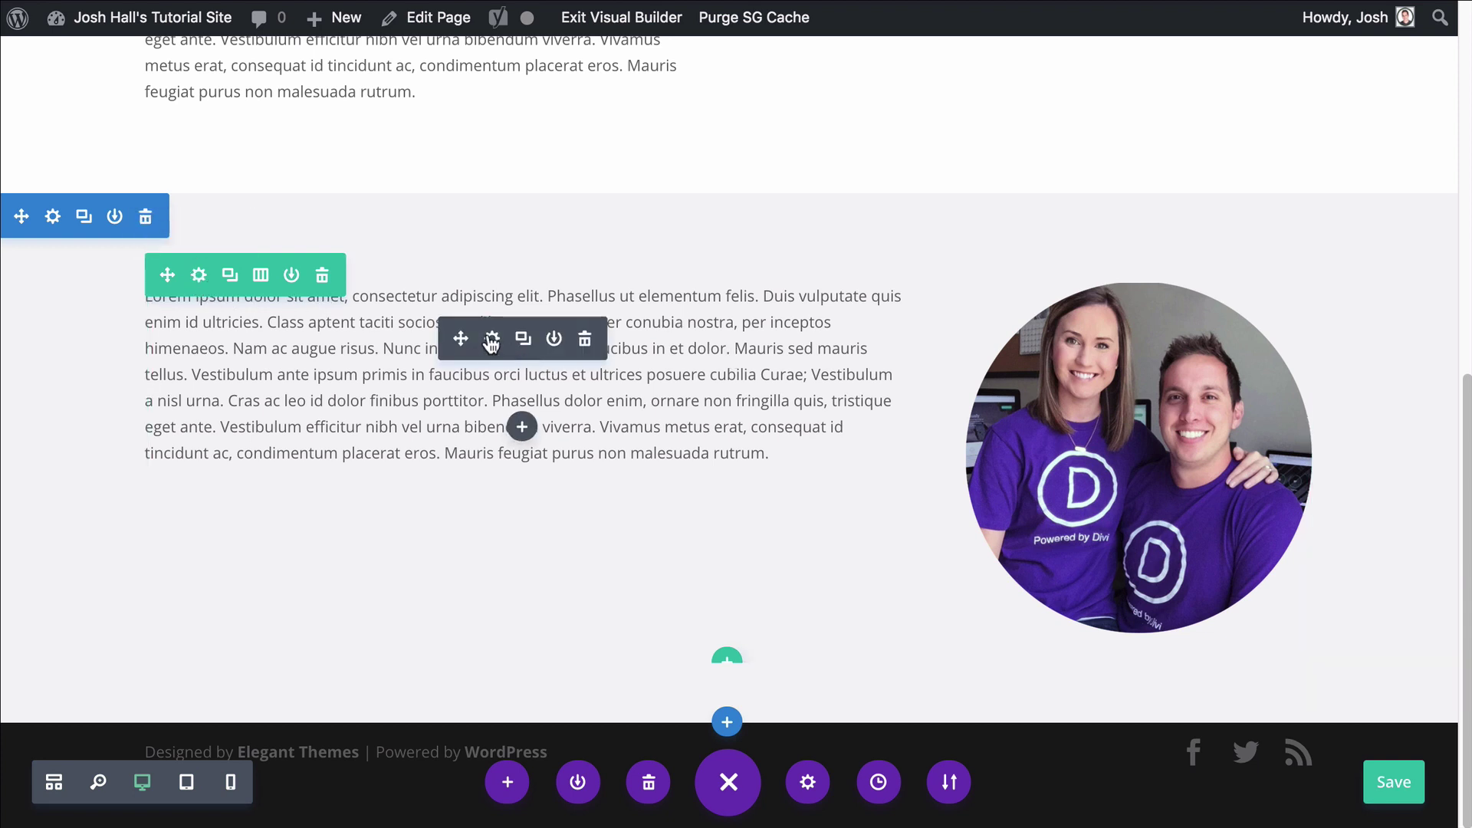
Step: Re-enter vertical-align in the Column 1 CSS Class field and save the row
click(491, 341)
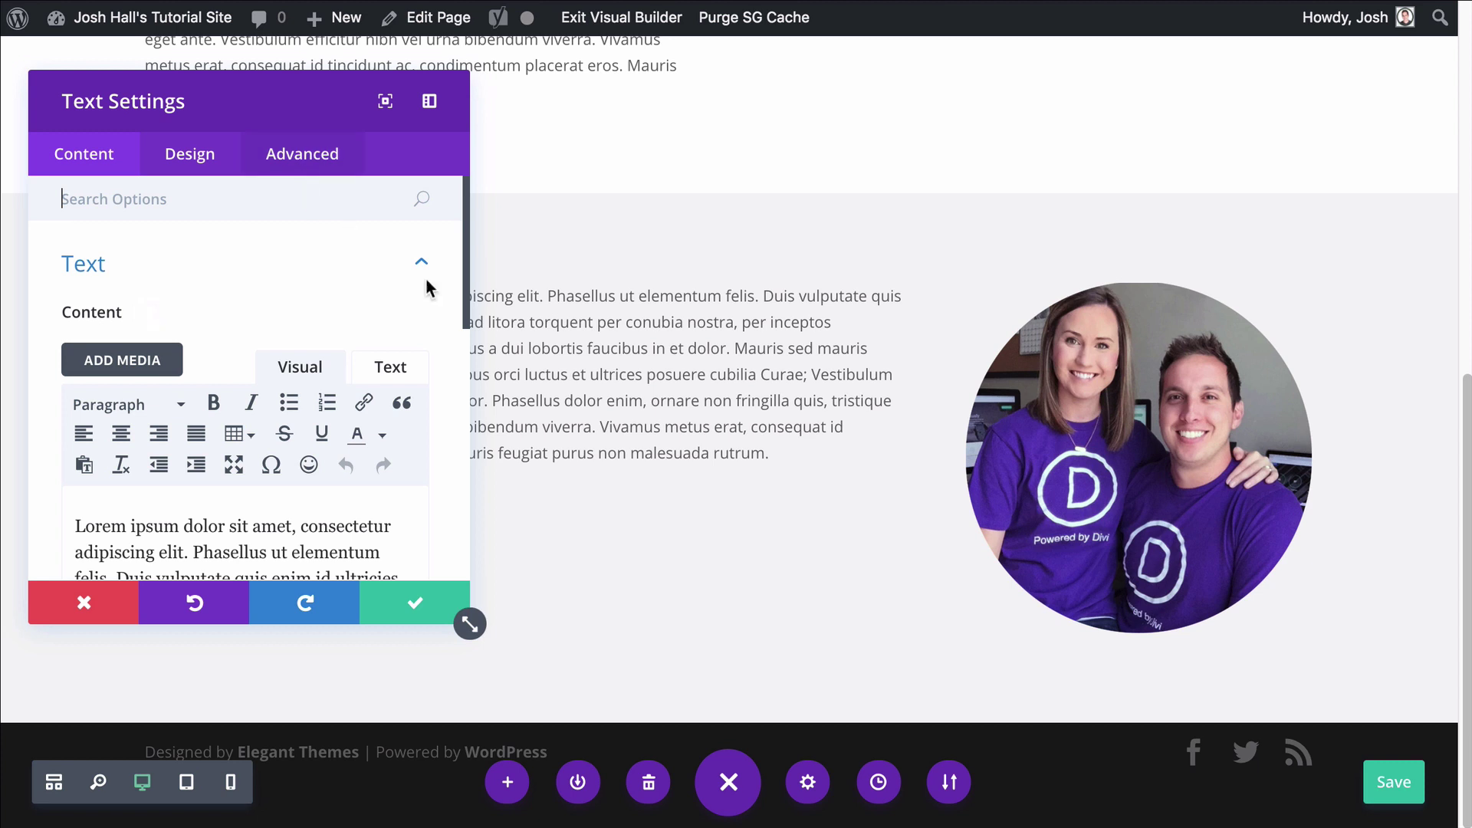
click(413, 604)
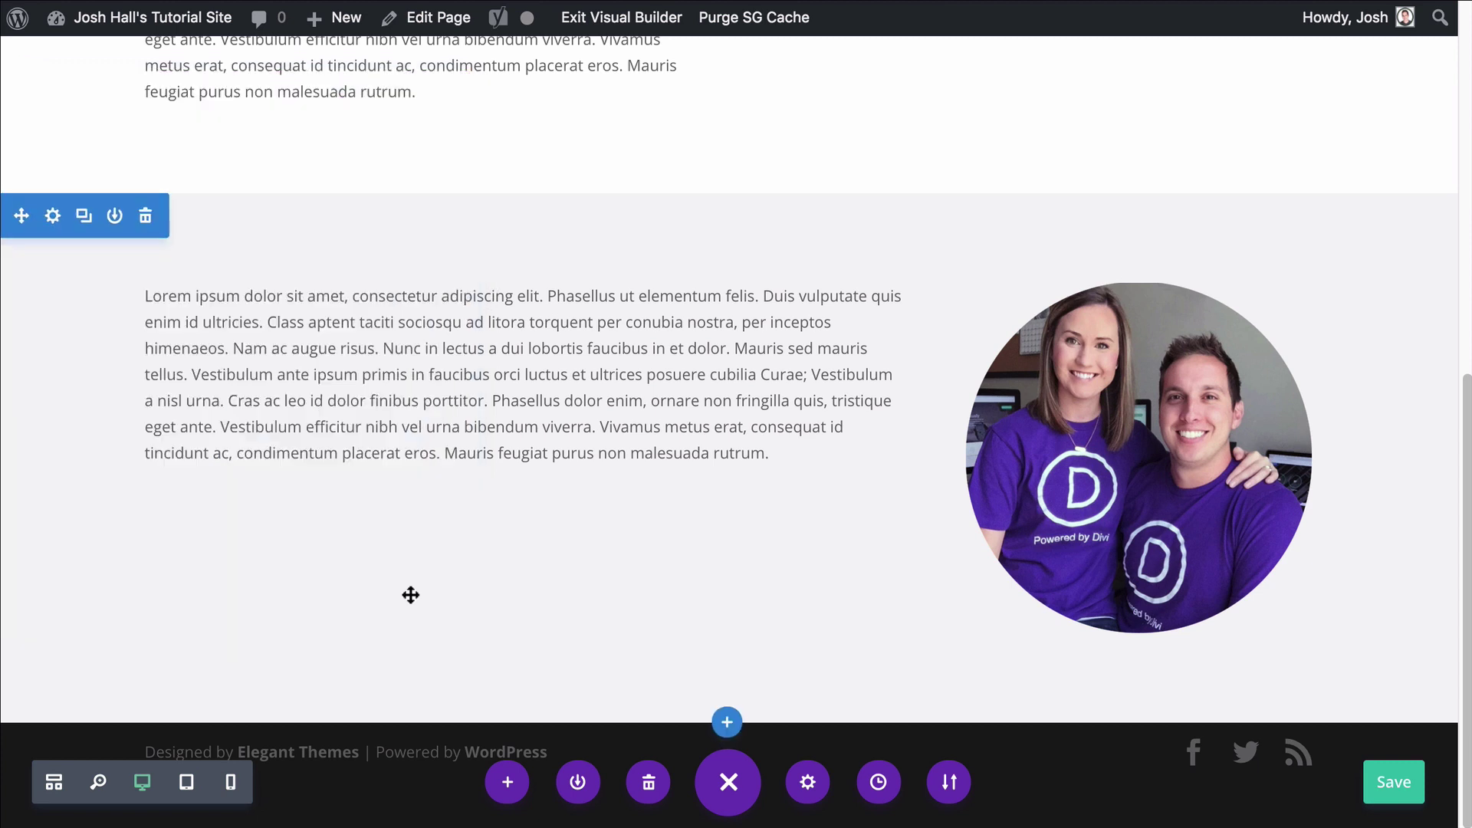
mouse_move(503, 347)
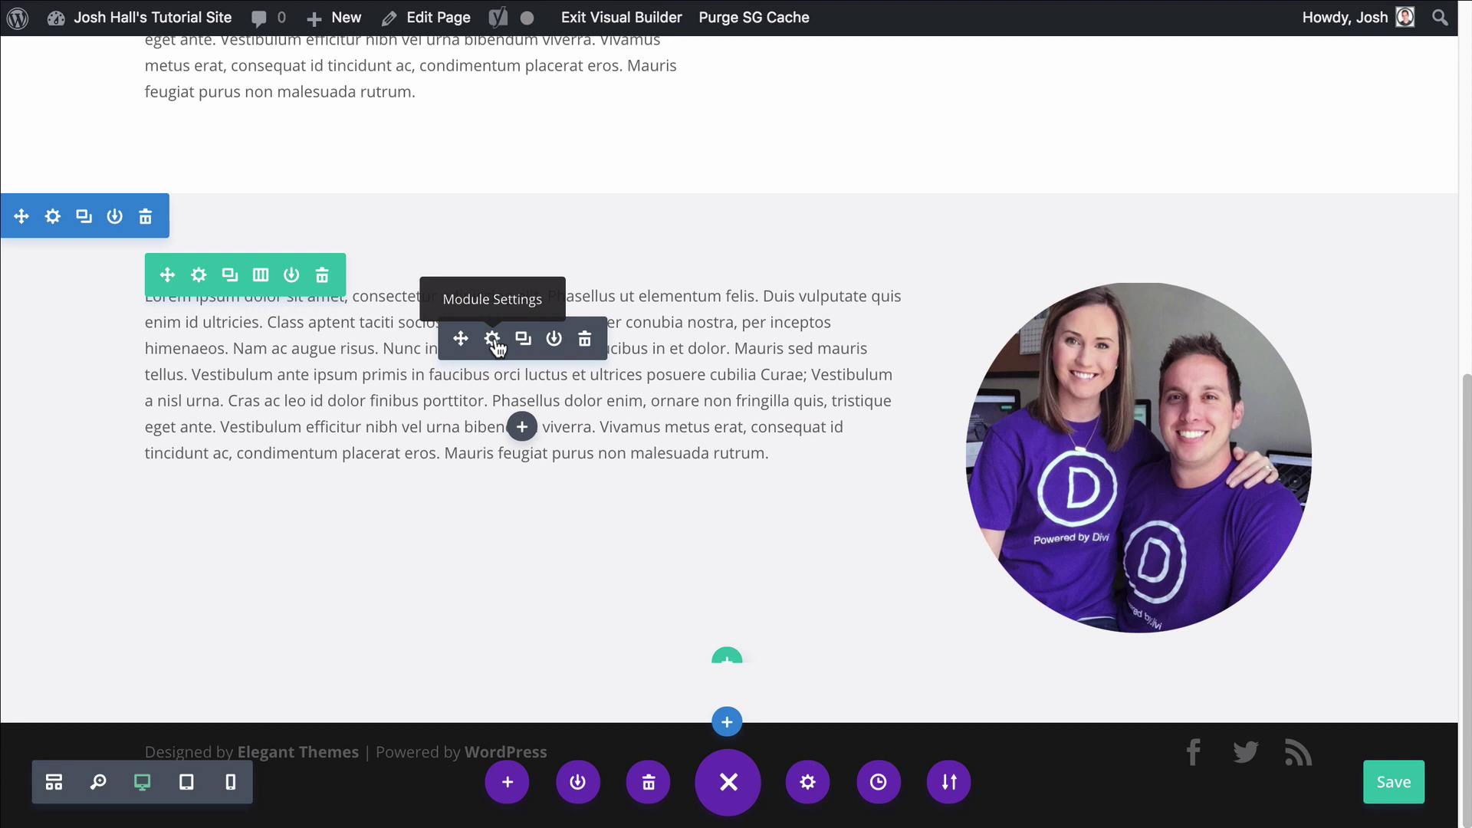
click(198, 276)
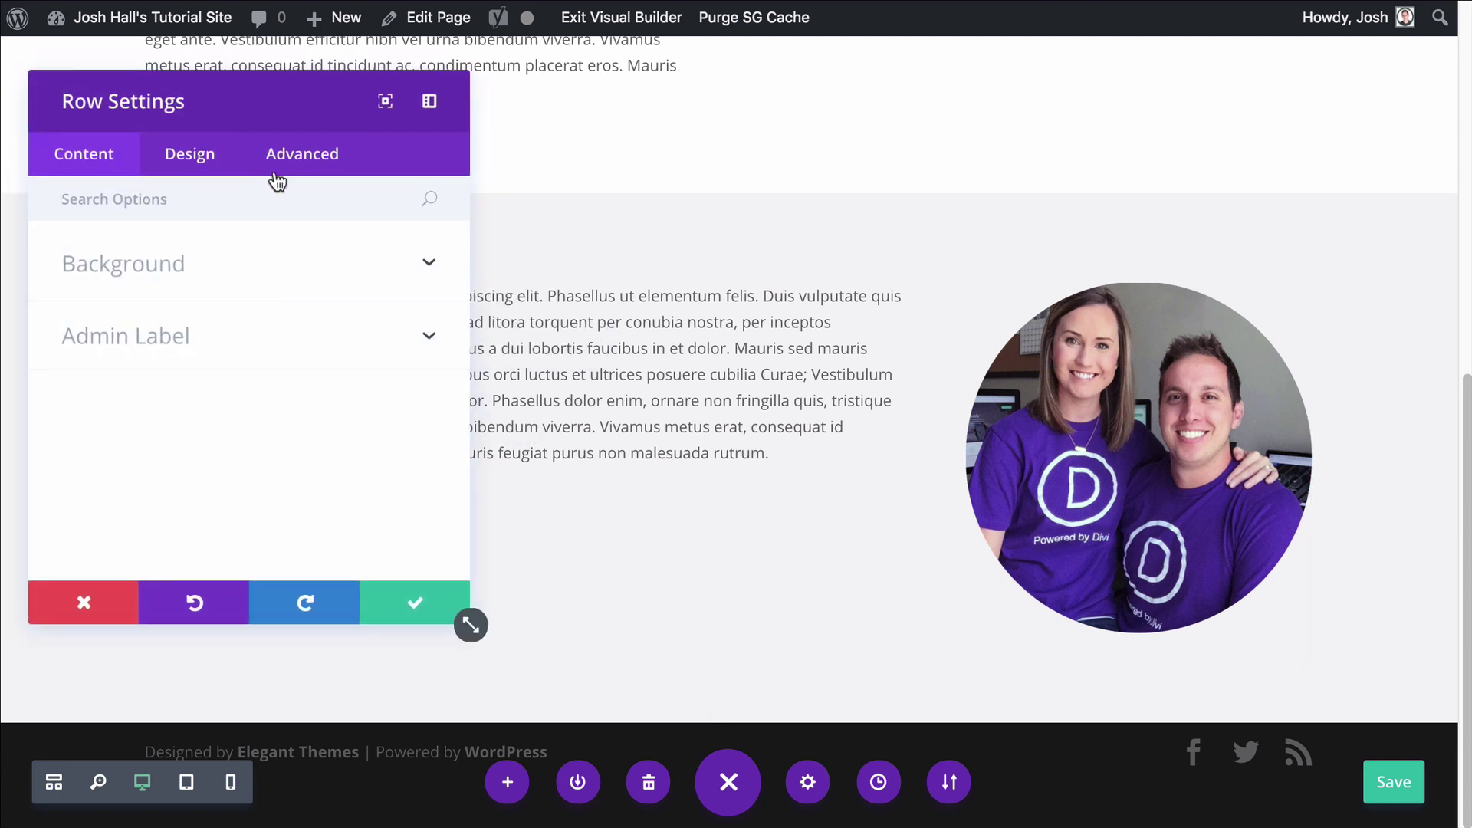
click(301, 155)
click(224, 335)
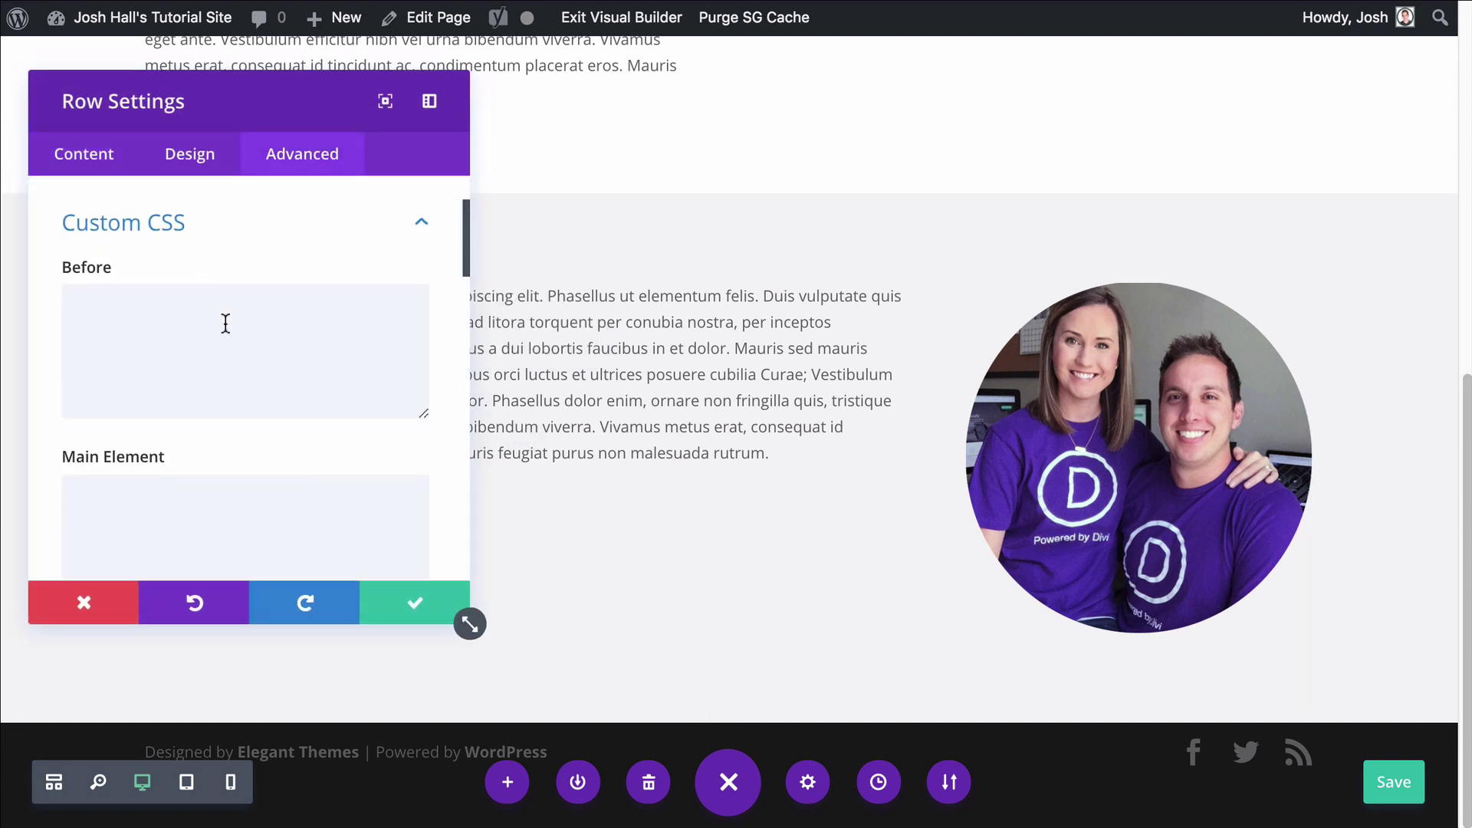
scroll(230, 253, up, 3)
click(226, 261)
scroll(220, 272, down, 5)
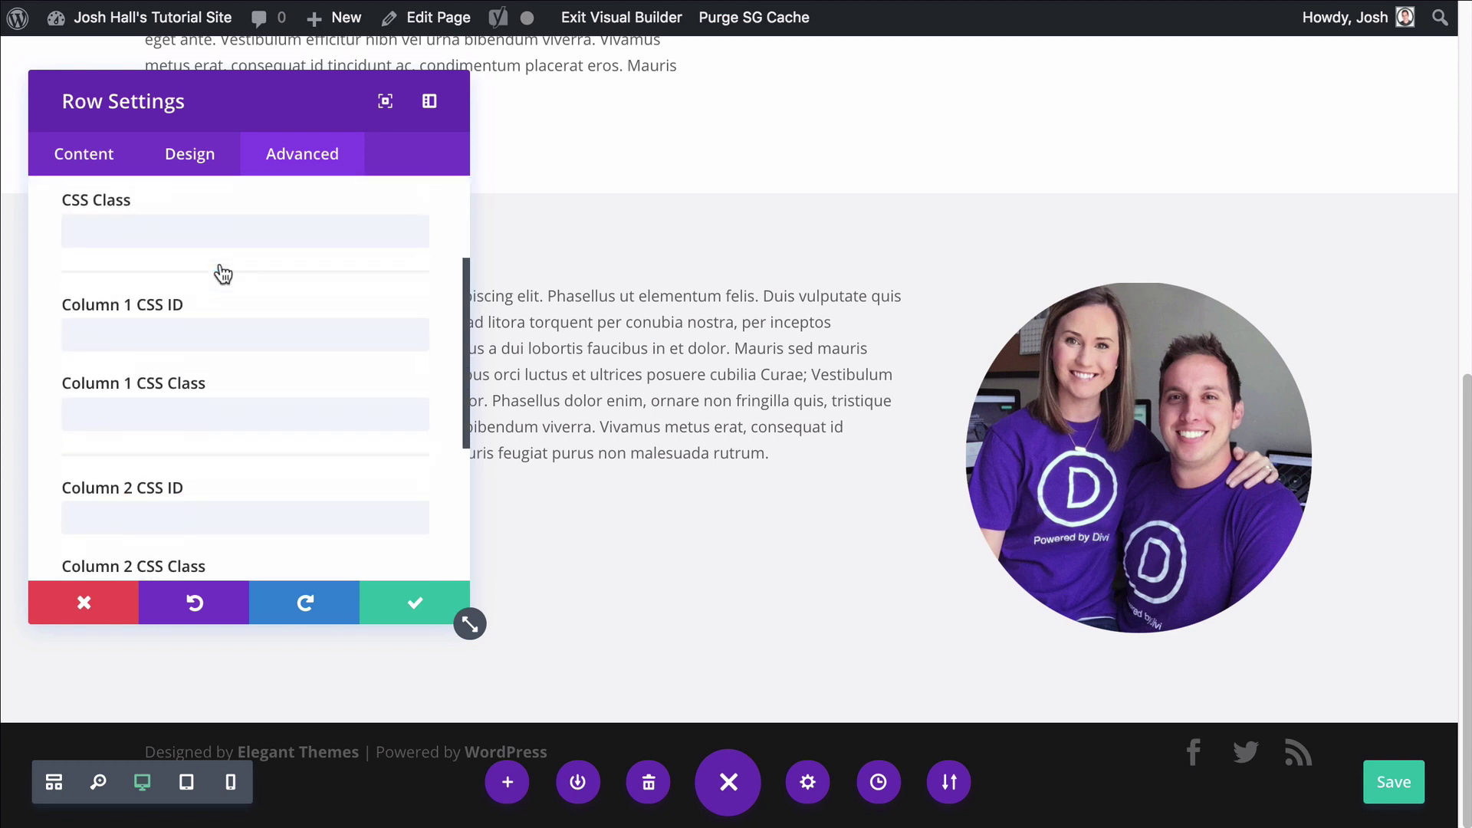
click(170, 370)
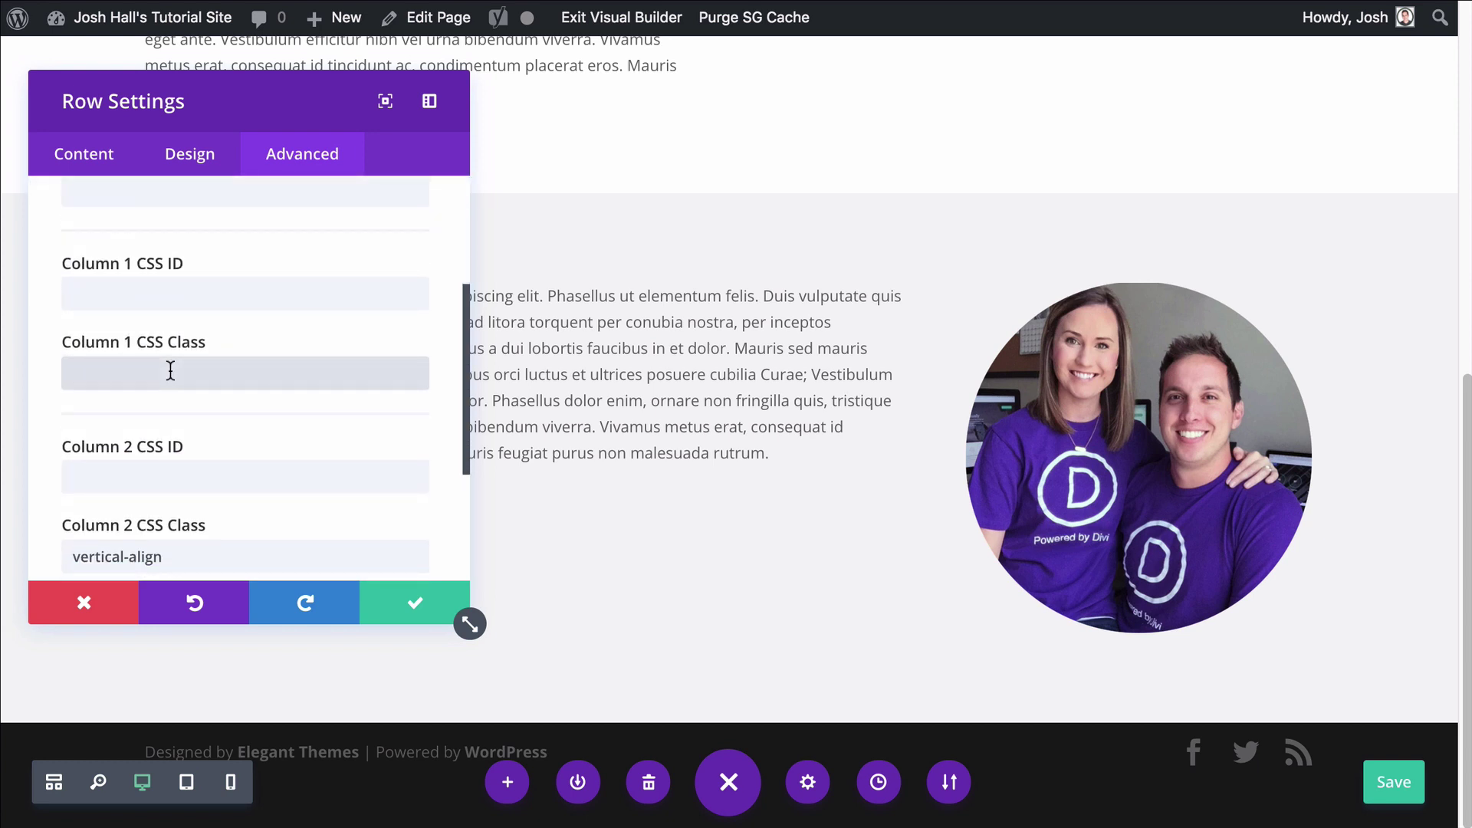
text(vertical-align)
click(415, 602)
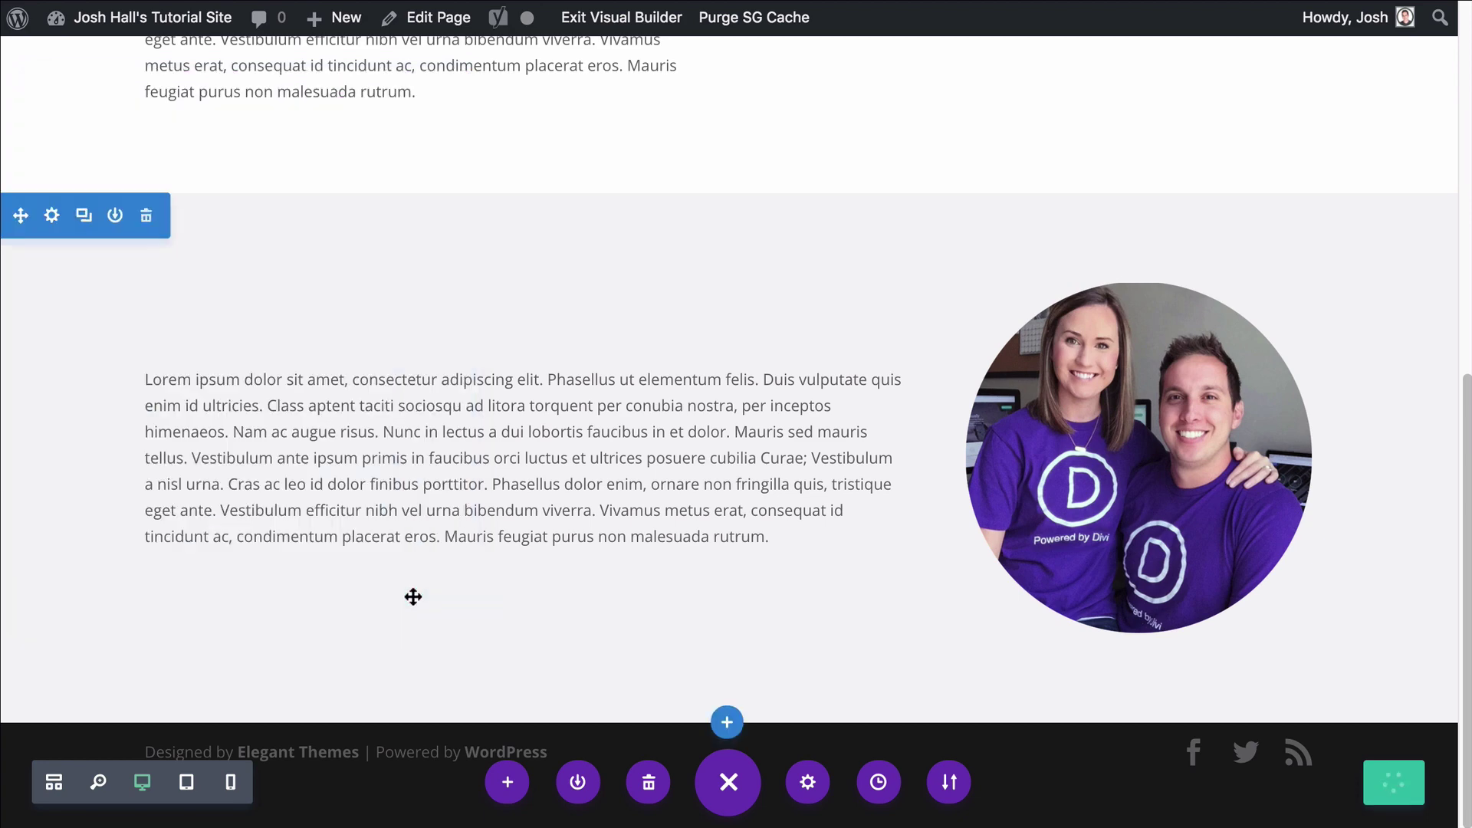
Step: Scroll between the top row and the edited row to compare their vertically centred photos
scroll(824, 177, up, 10)
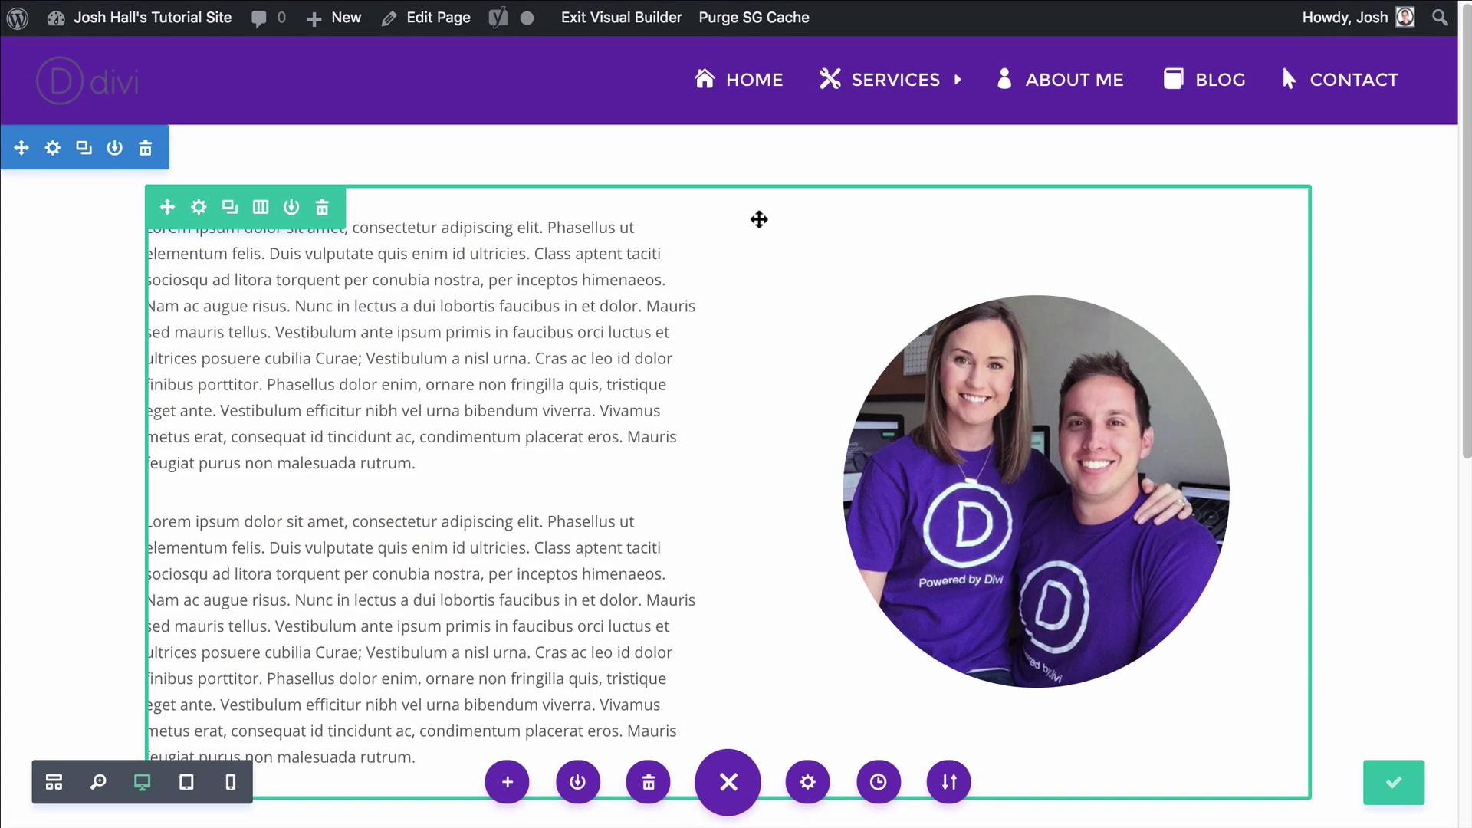
scroll(759, 219, down, 2)
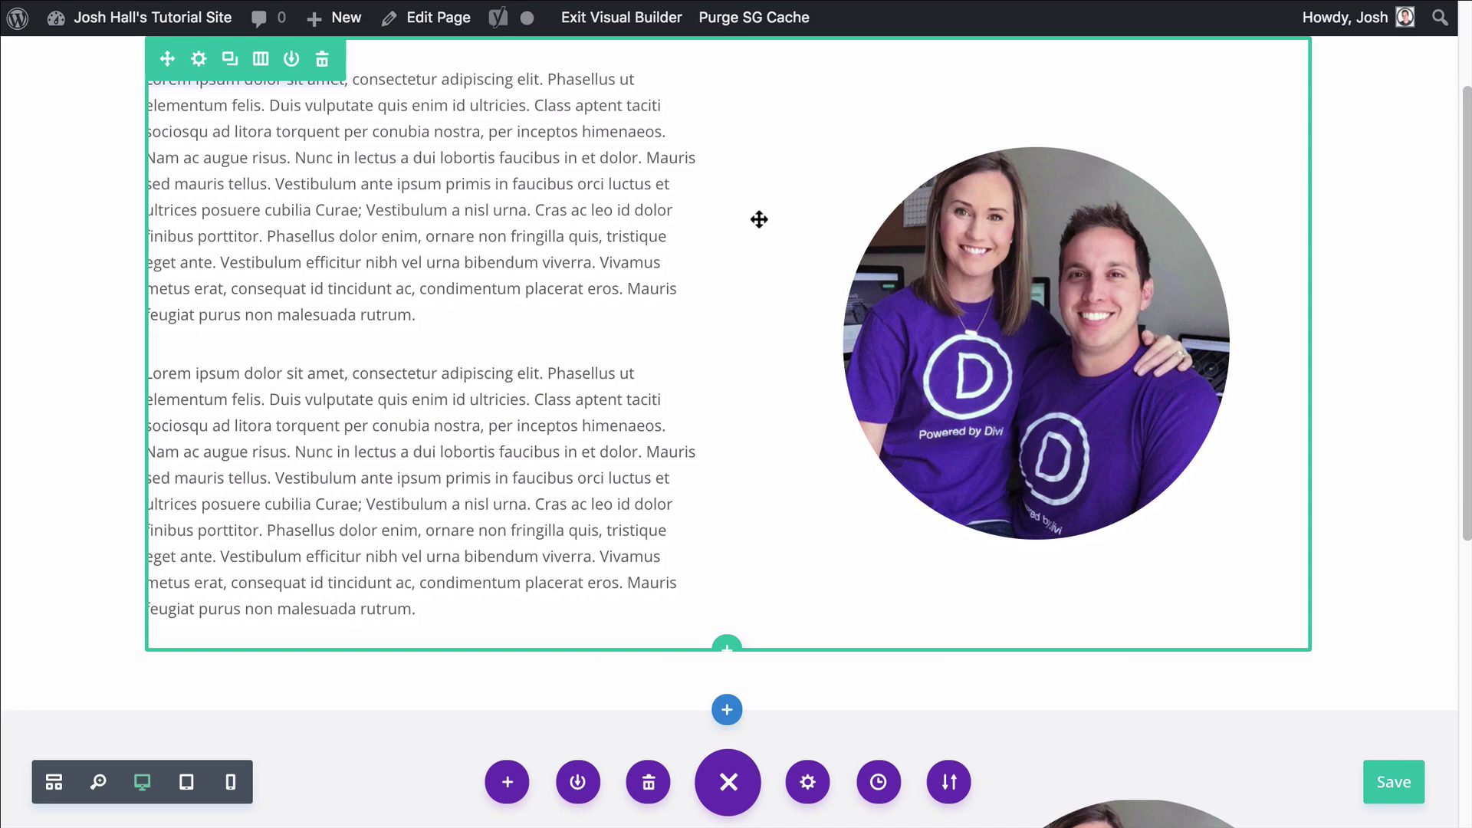
scroll(781, 368, up, 2)
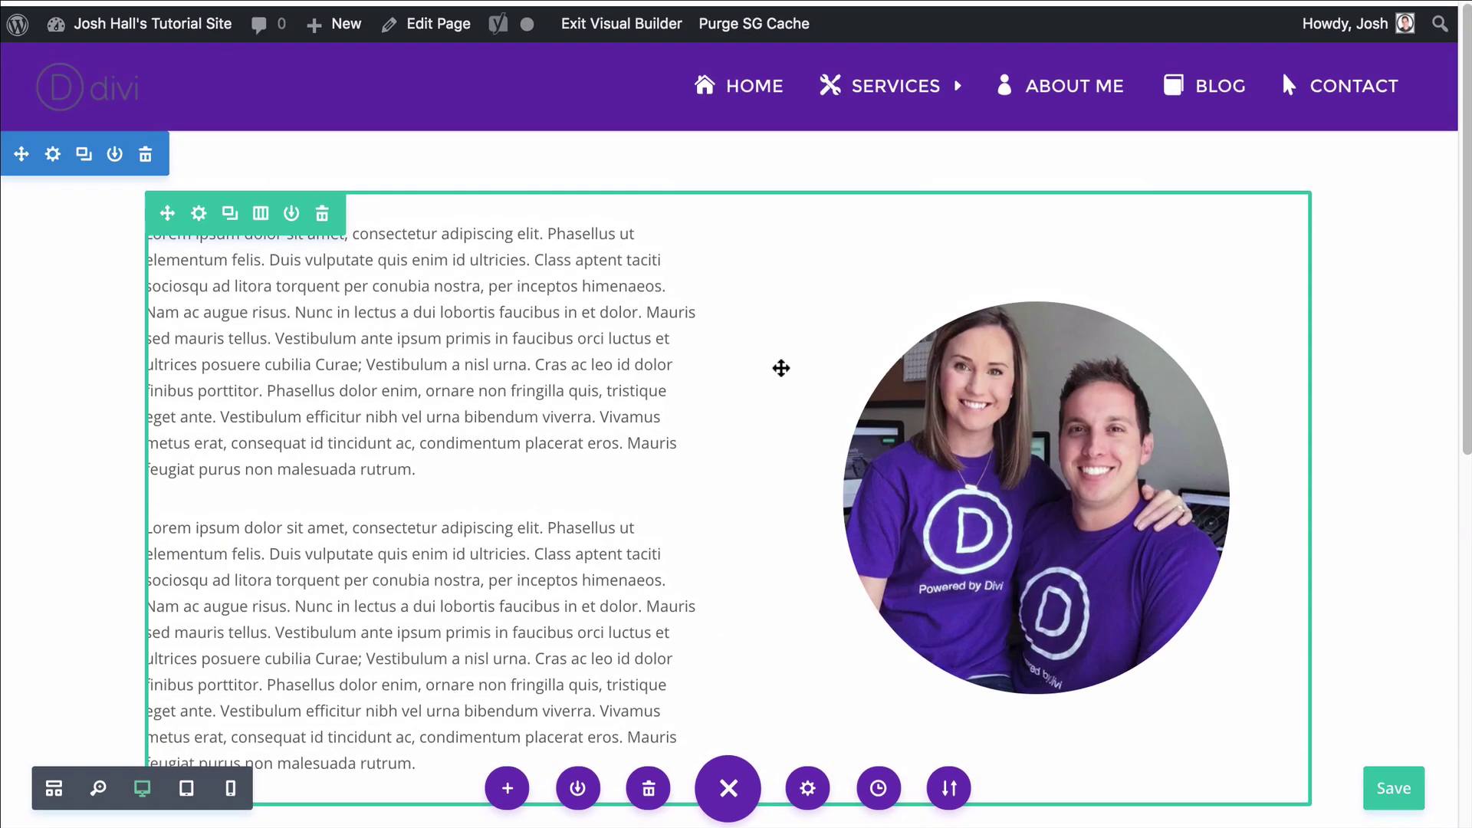
scroll(1419, 276, down, 1)
scroll(1382, 276, up, 1)
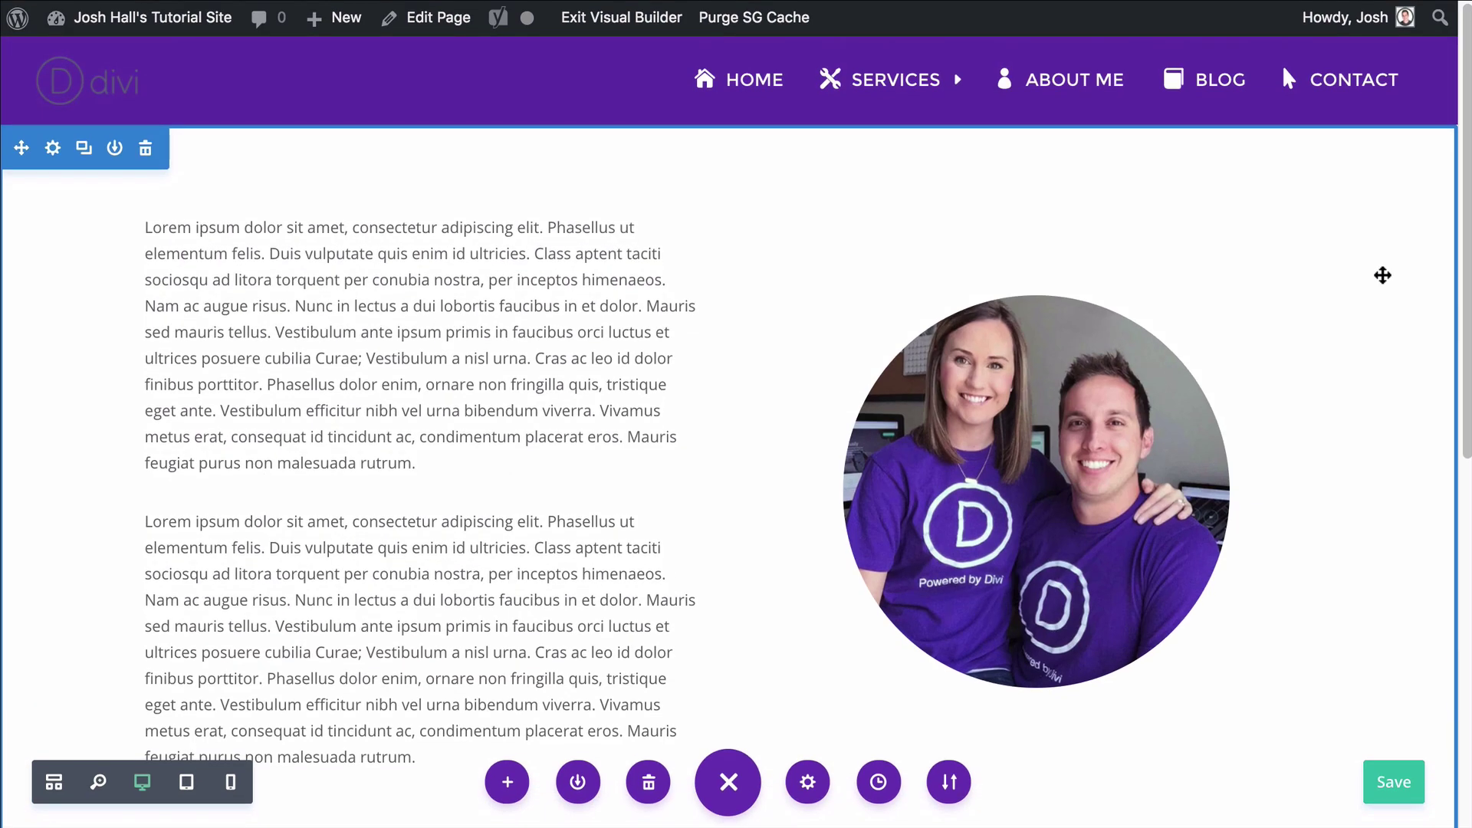
scroll(1382, 275, down, 10)
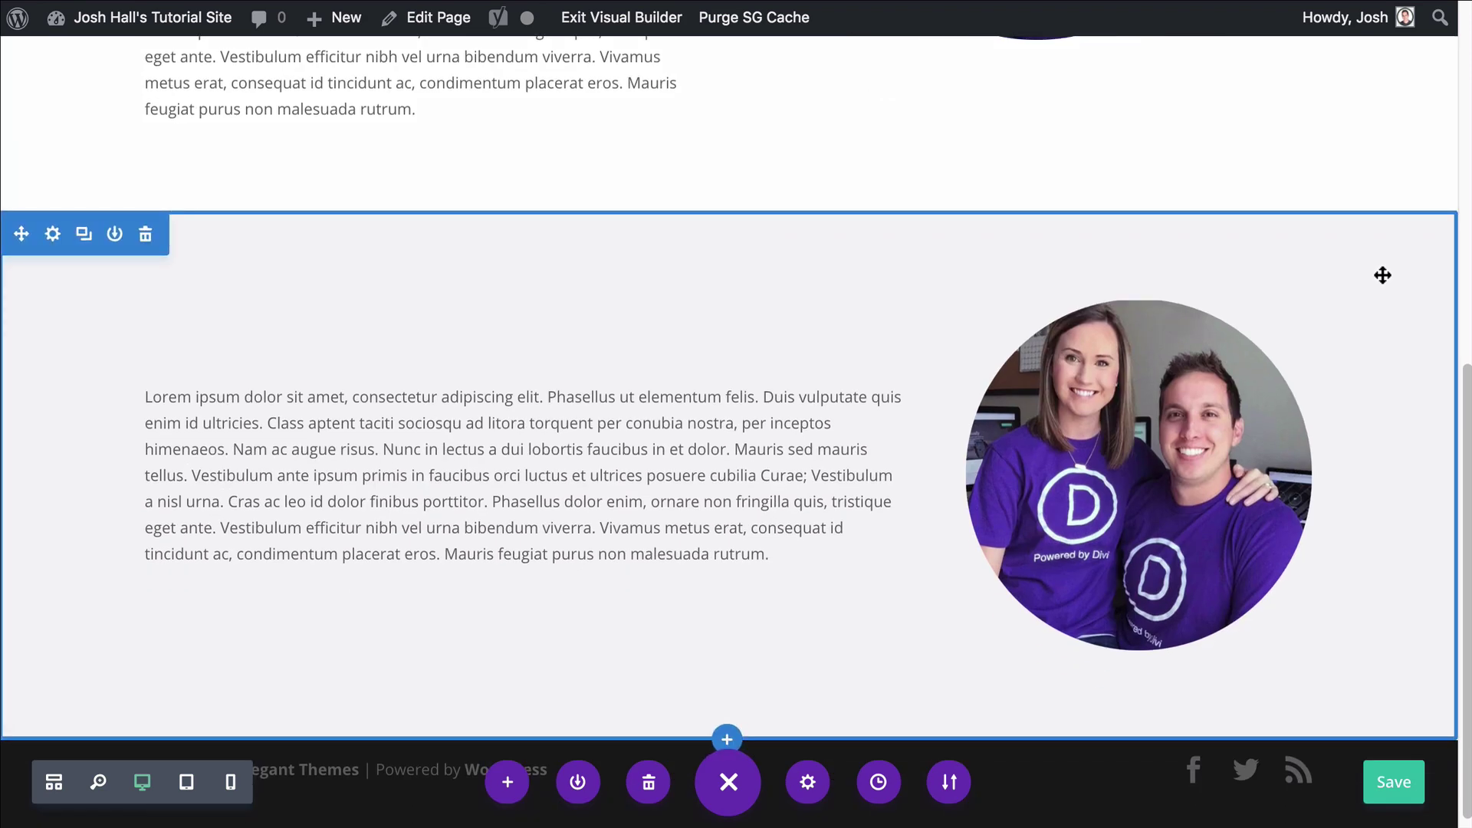
scroll(1382, 275, up, 6)
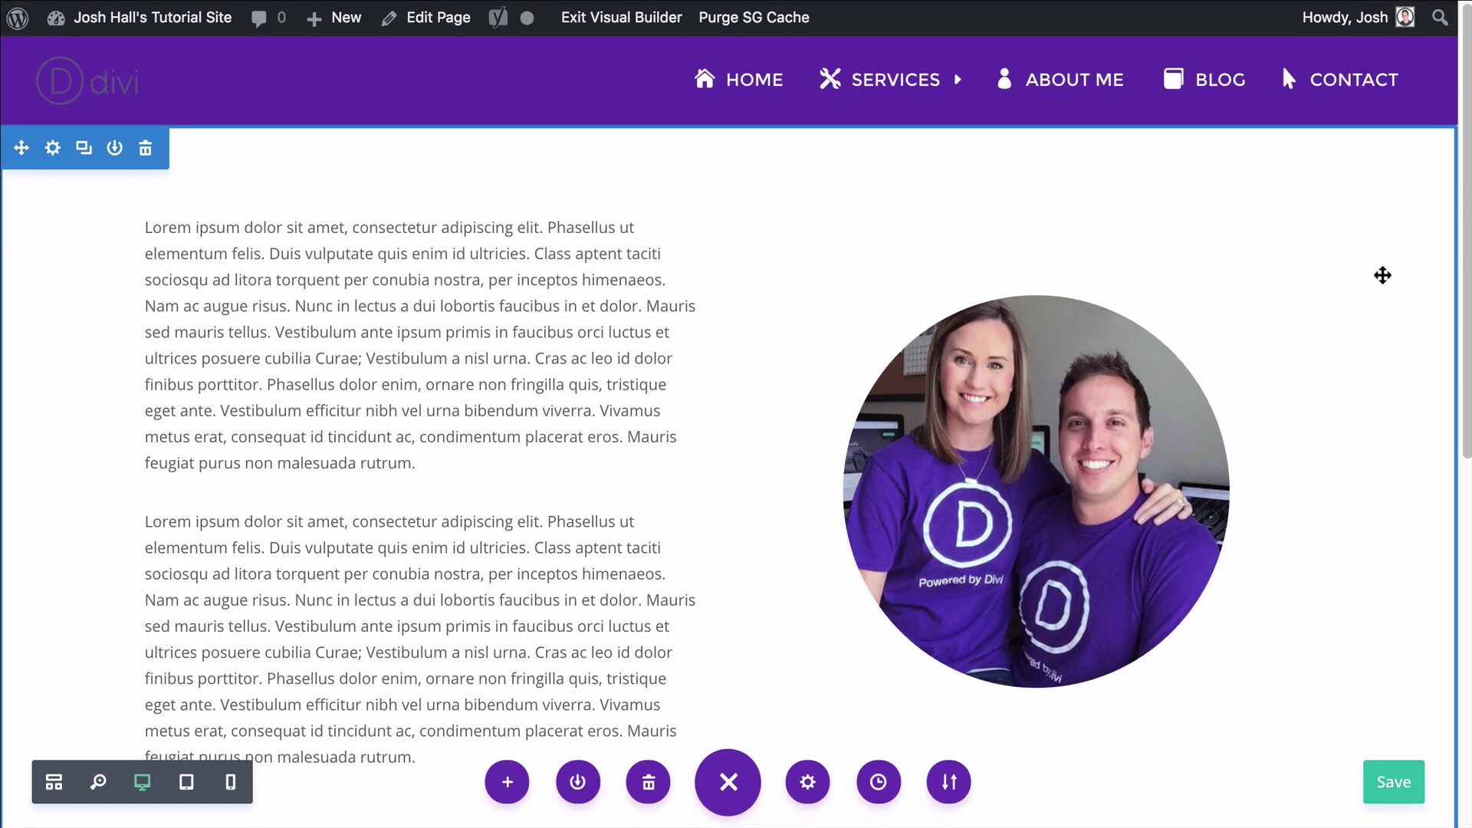
scroll(1382, 276, down, 1)
scroll(1382, 275, up, 1)
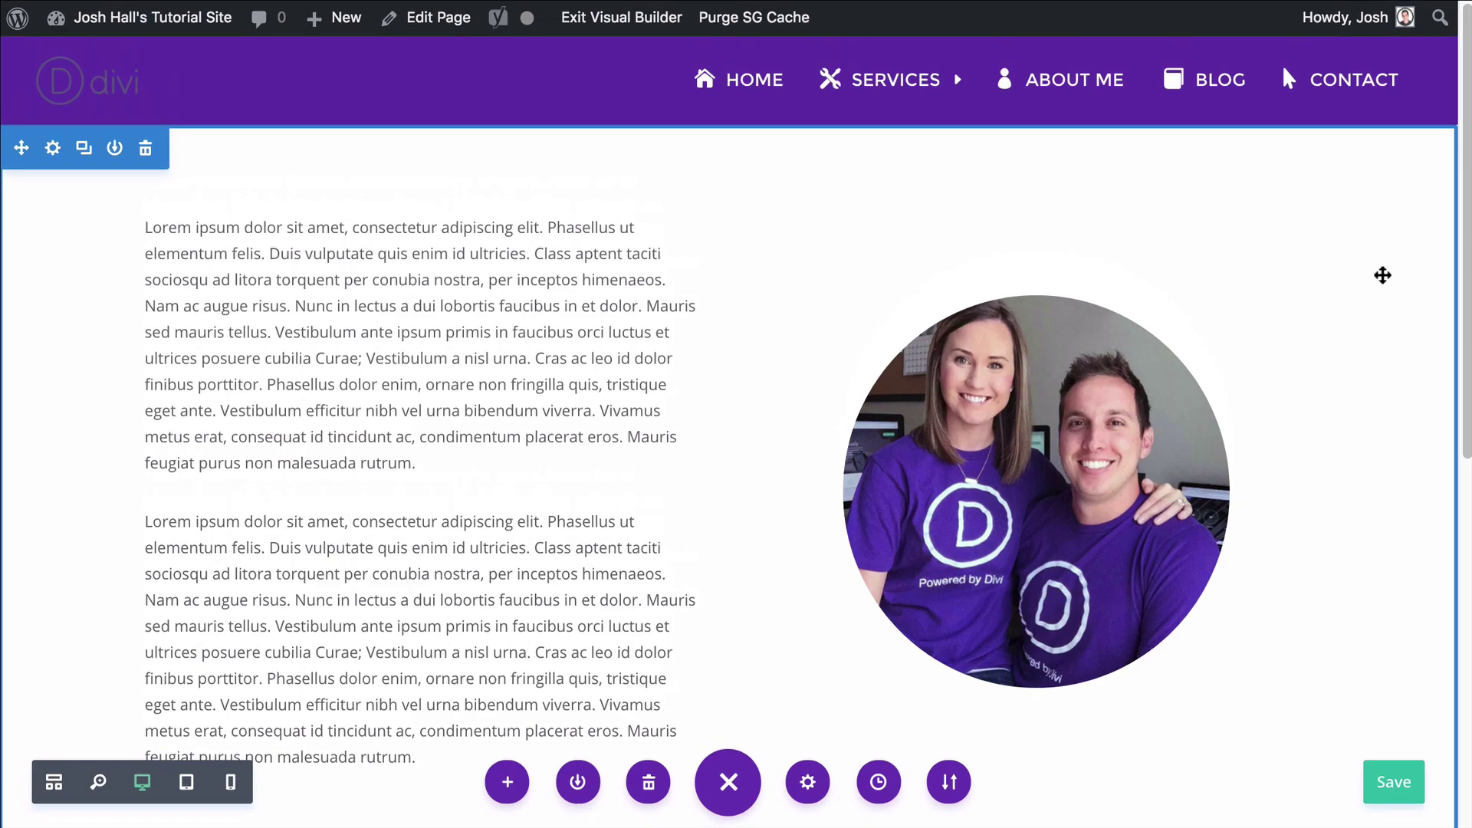